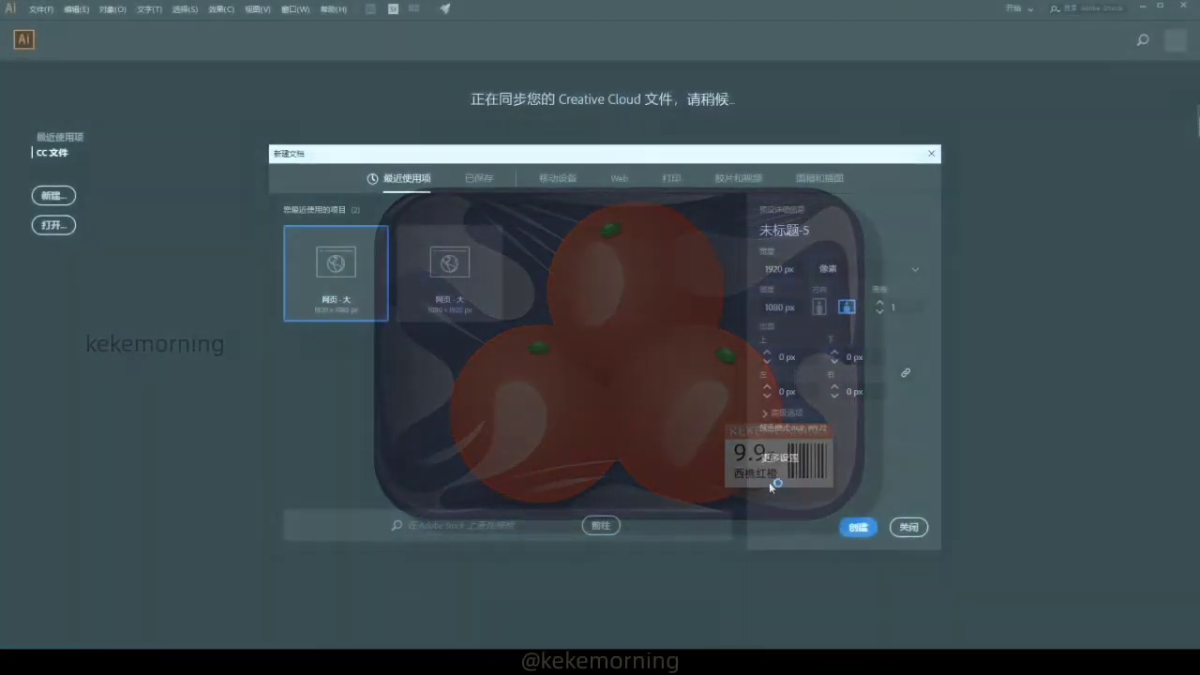
- Create a blank 1920×1080 px document and set the fill colour to dark blue #2E497F
{"action": "left_click", "coordinate": [857, 522]}
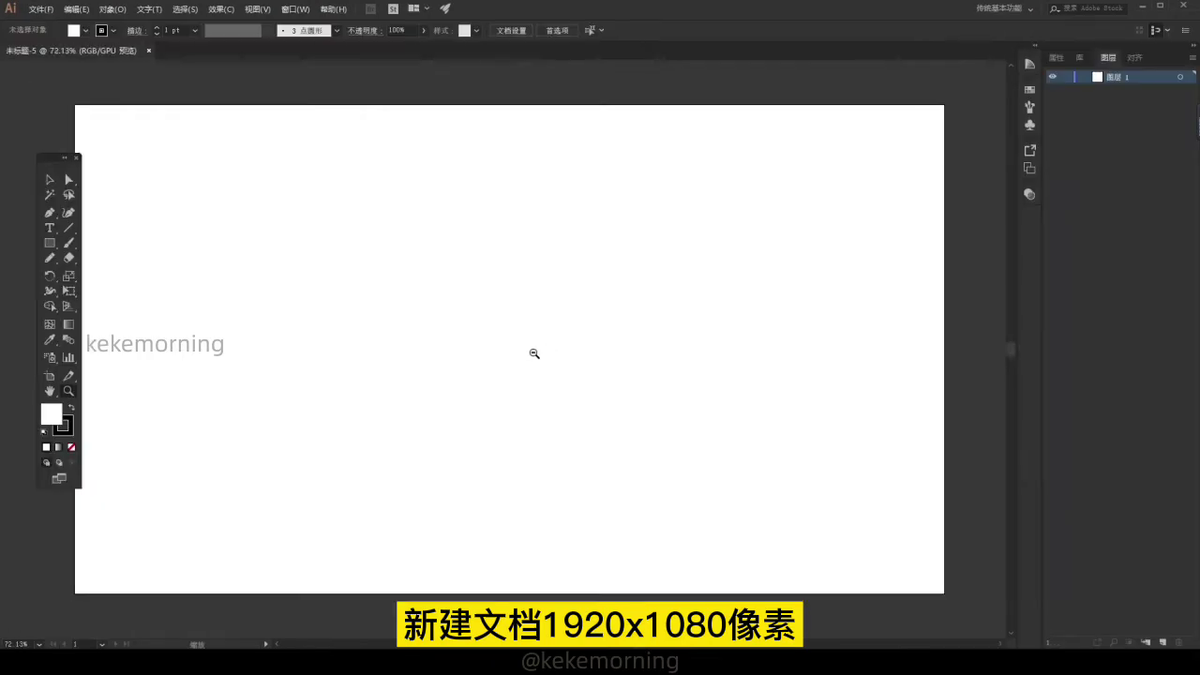
{"action": "double_click", "coordinate": [50, 413]}
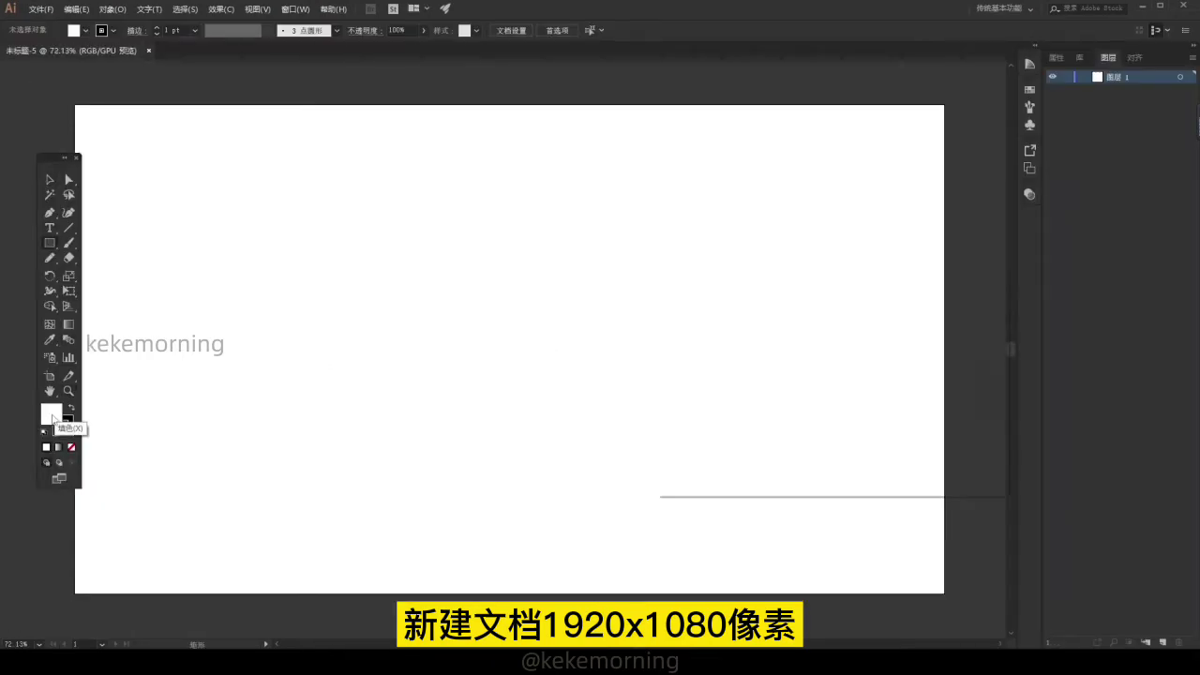
{"action": "left_click_drag", "start_coordinate": [861, 364], "coordinate": [861, 354]}
{"action": "left_click", "coordinate": [773, 373]}
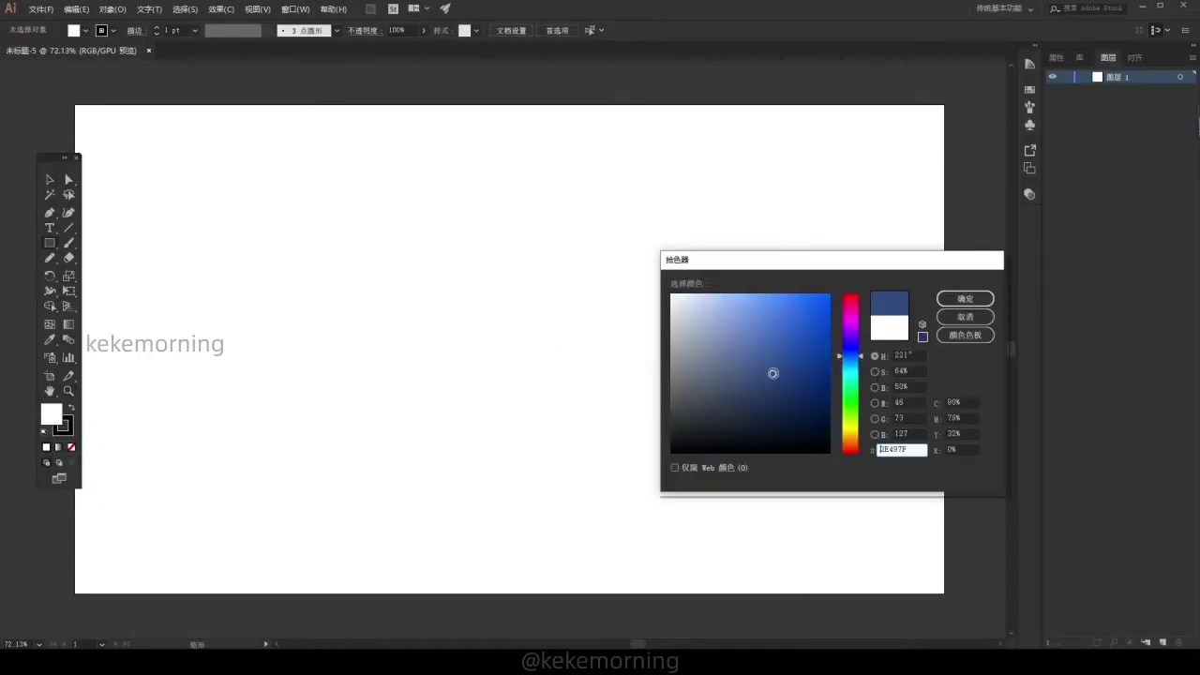
{"action": "left_click", "coordinate": [956, 300]}
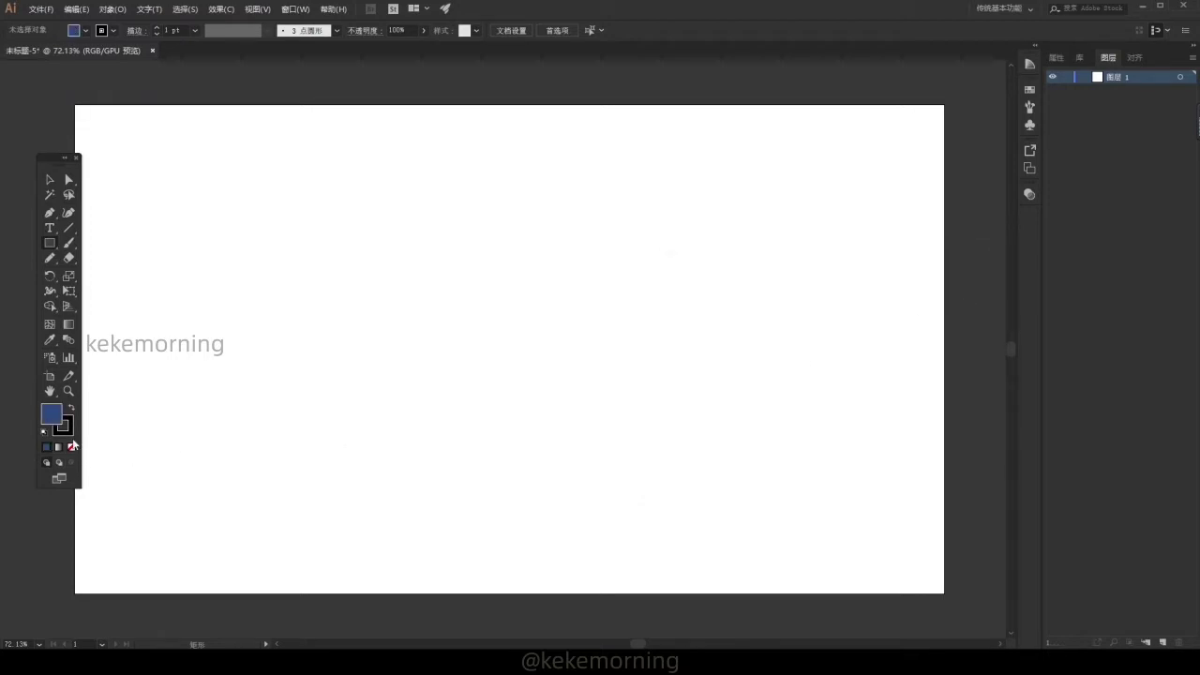
- Draw a stroke-less 500×330 px rectangle in the middle of the artboard
{"action": "left_click", "coordinate": [71, 448]}
{"action": "left_click_drag", "start_coordinate": [402, 267], "coordinate": [631, 405]}
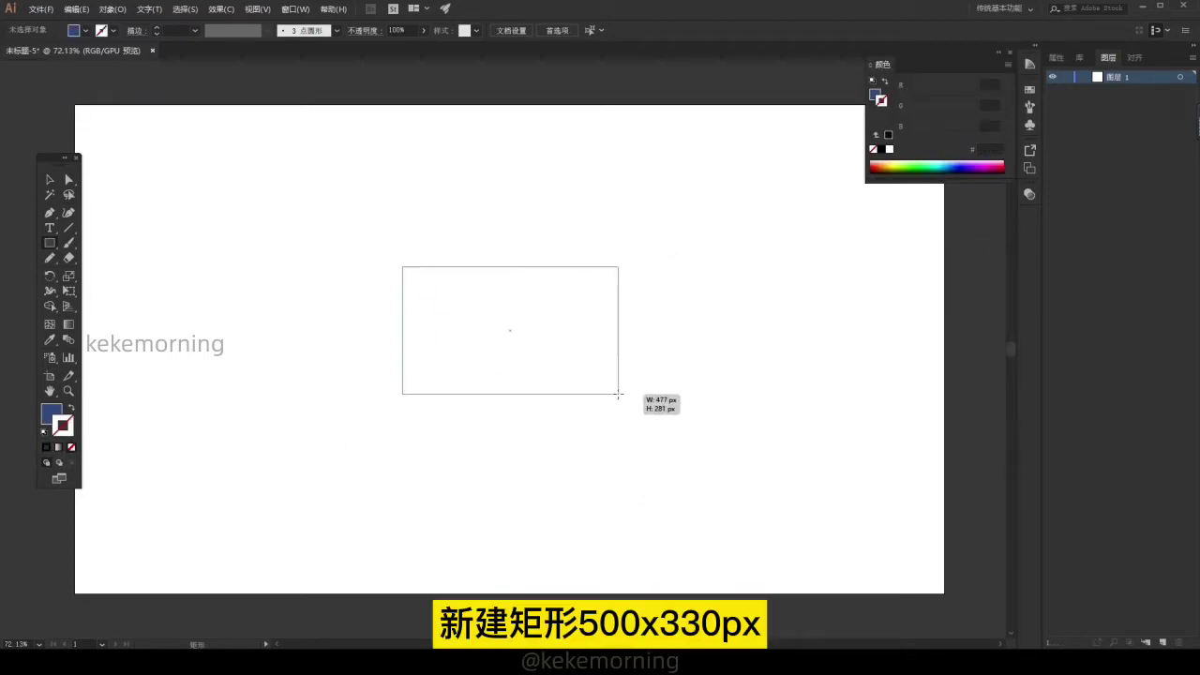
{"action": "left_click", "coordinate": [600, 30]}
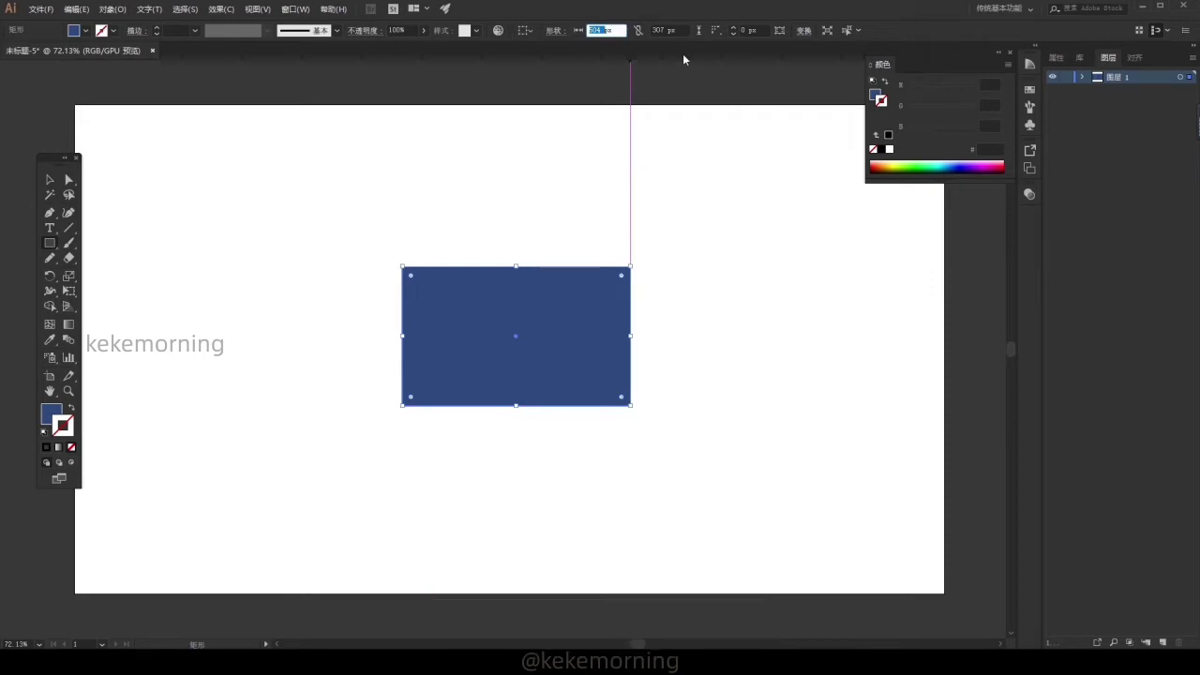
{"action": "type", "text": "500"}
{"action": "key", "text": "Tab"}
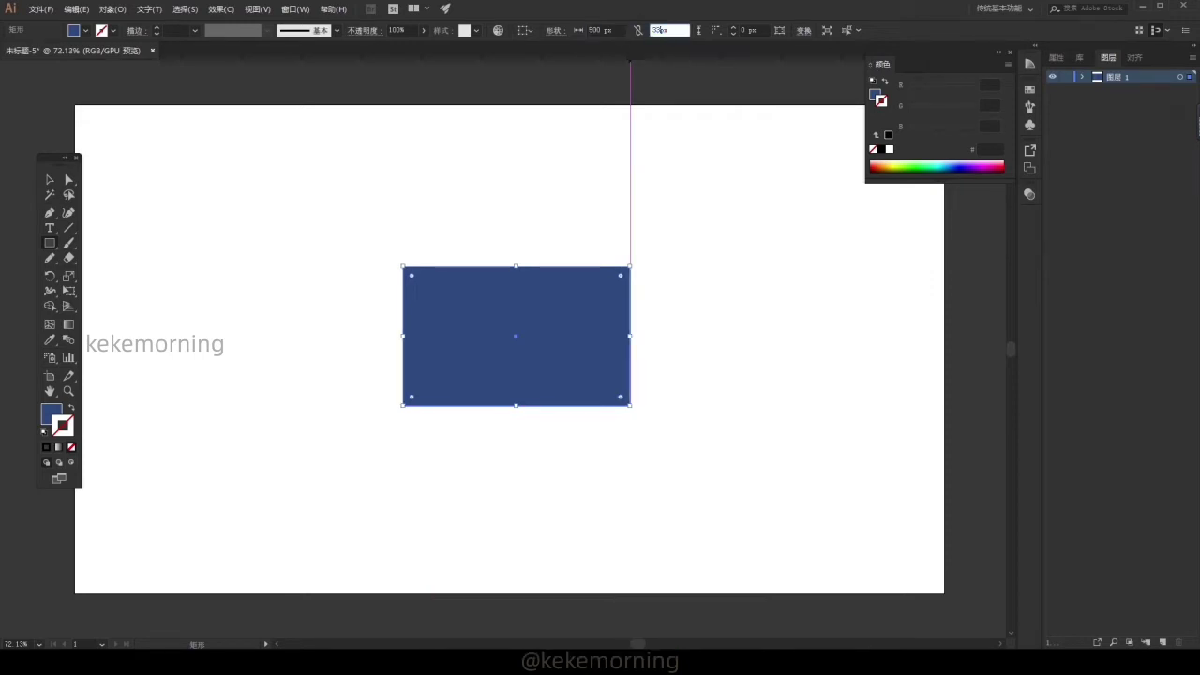
{"action": "type", "text": "0"}
{"action": "key", "text": "Return"}
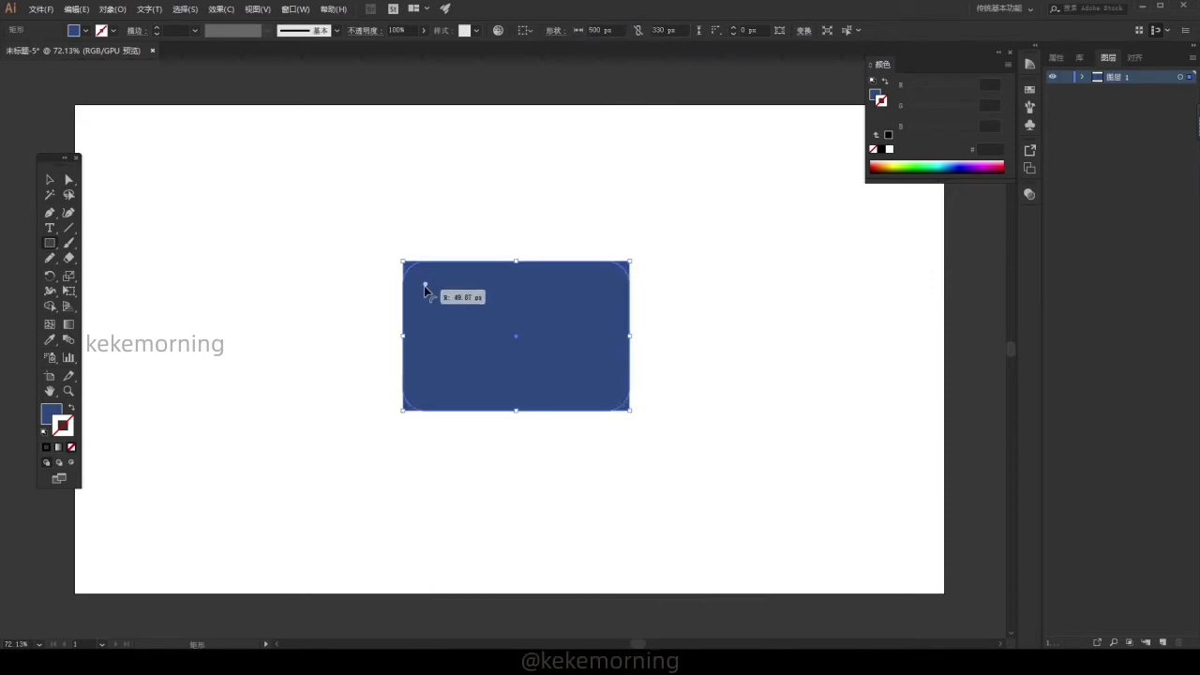
- Round the rectangle's corners and add a 15 px Offset Path rim
{"action": "left_click_drag", "start_coordinate": [423, 282], "coordinate": [429, 289]}
{"action": "left_click", "coordinate": [112, 8]}
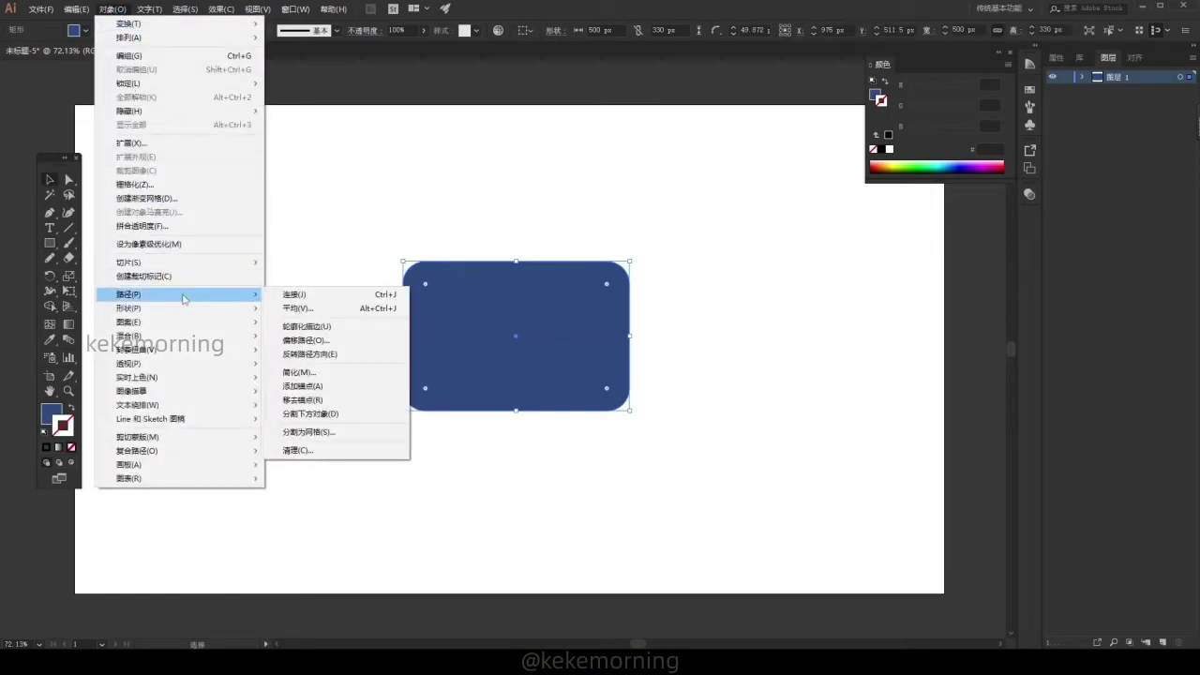
{"action": "left_click", "coordinate": [310, 330]}
{"action": "left_click", "coordinate": [358, 249]}
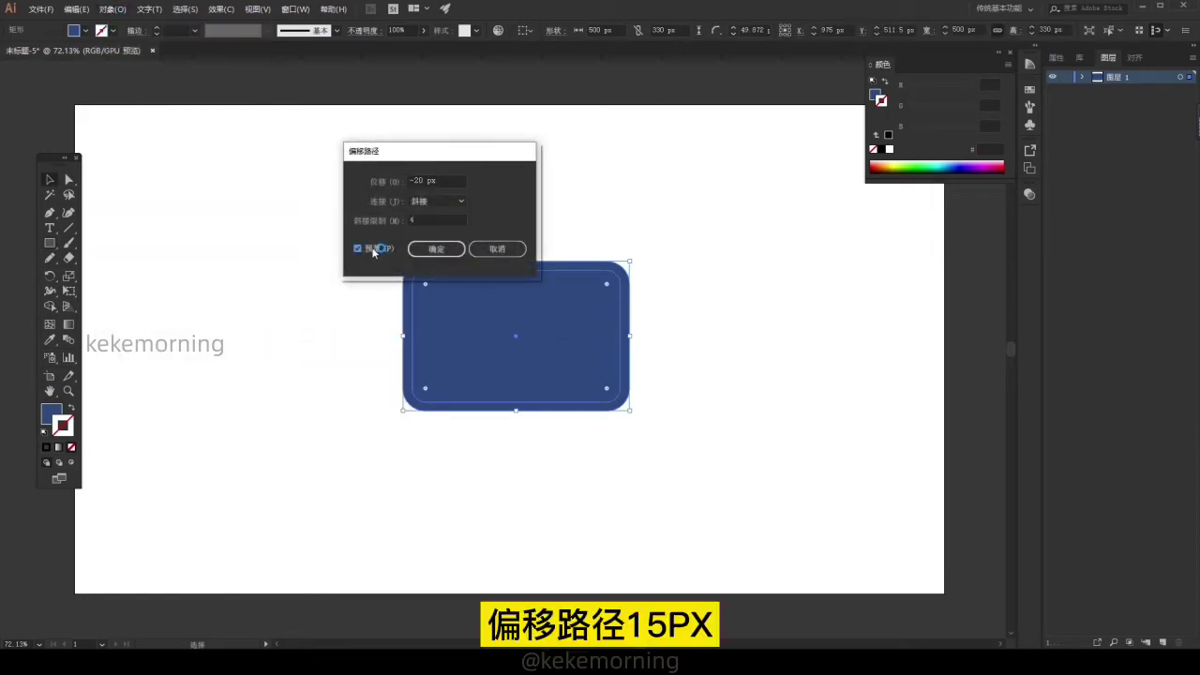
{"action": "left_click", "coordinate": [370, 178]}
{"action": "type", "text": "15"}
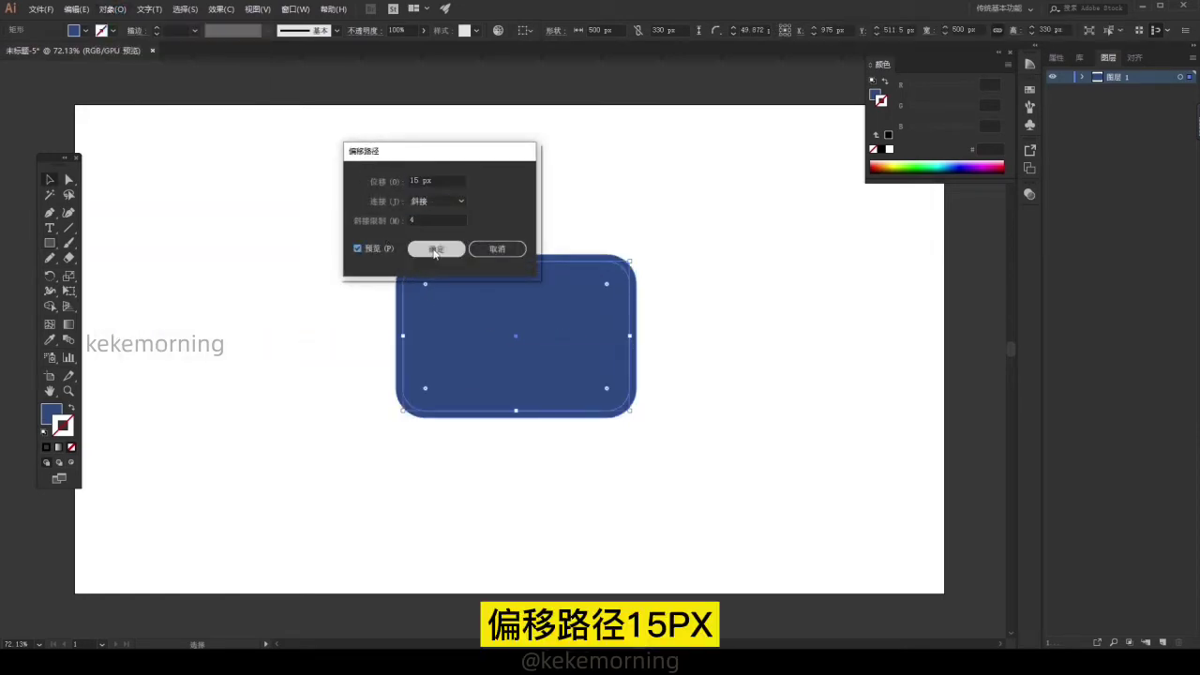
{"action": "left_click", "coordinate": [436, 249]}
- Apply an Inner Glow effect to shade the tray's edges
{"action": "left_click", "coordinate": [221, 8]}
{"action": "mouse_move", "coordinate": [240, 176]}
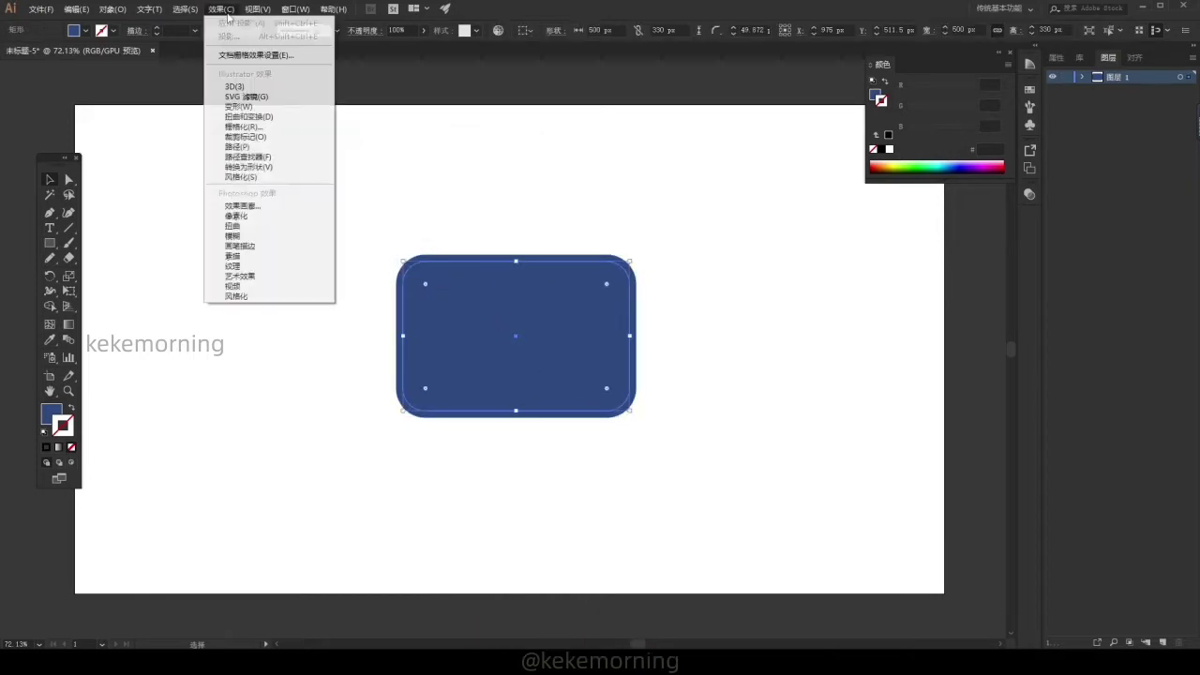
{"action": "left_click", "coordinate": [371, 180]}
{"action": "left_click", "coordinate": [736, 299]}
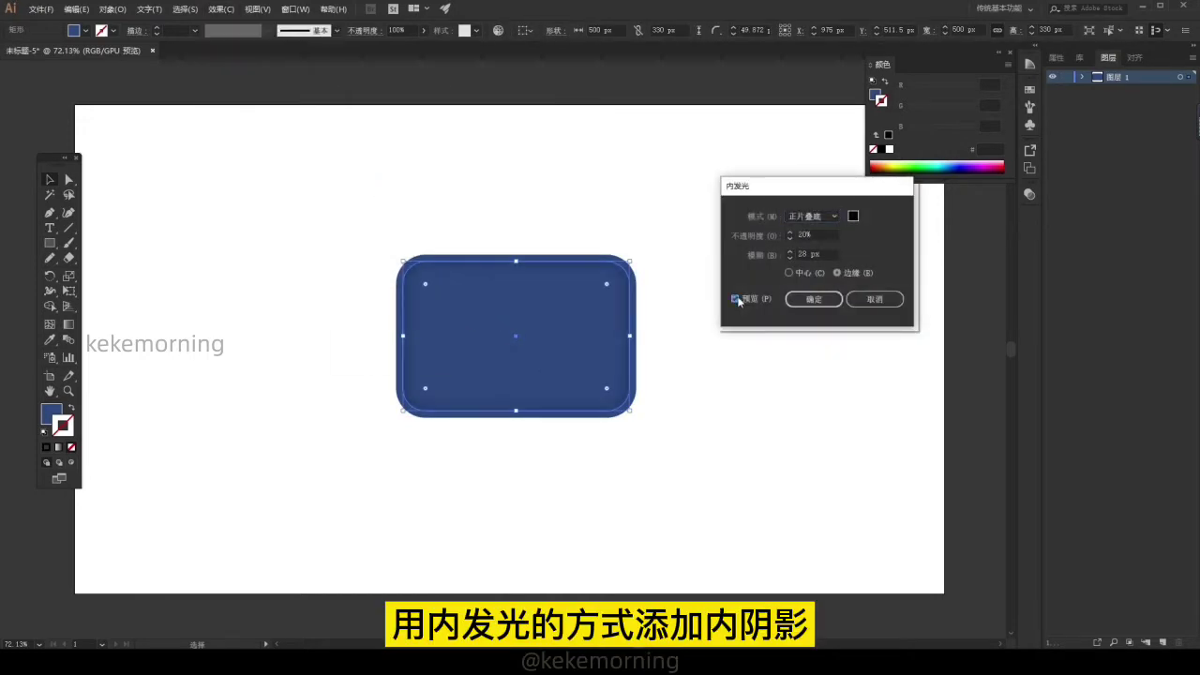
{"action": "left_click", "coordinate": [814, 299]}
{"action": "left_click", "coordinate": [281, 271]}
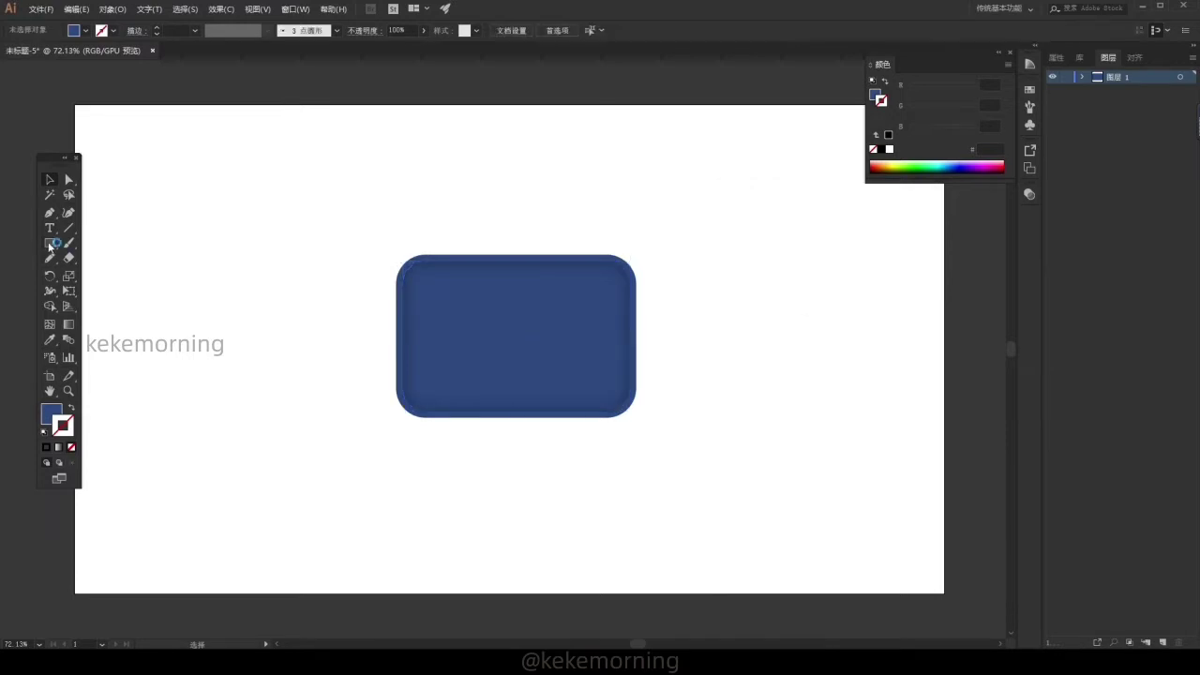
{"action": "left_click", "coordinate": [49, 243]}
{"action": "left_click", "coordinate": [119, 278]}
- Draw a circle on the tray's upper left filled with salmon F49262
{"action": "left_click_drag", "start_coordinate": [444, 261], "coordinate": [531, 348]}
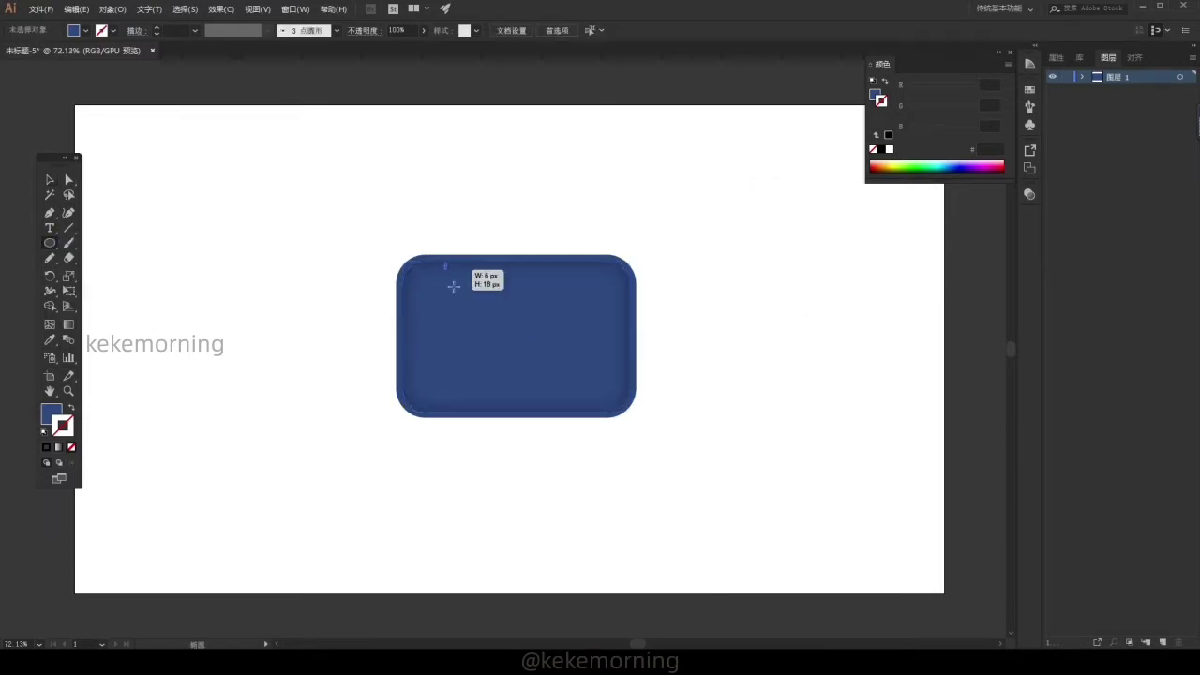
{"action": "key", "text": "v"}
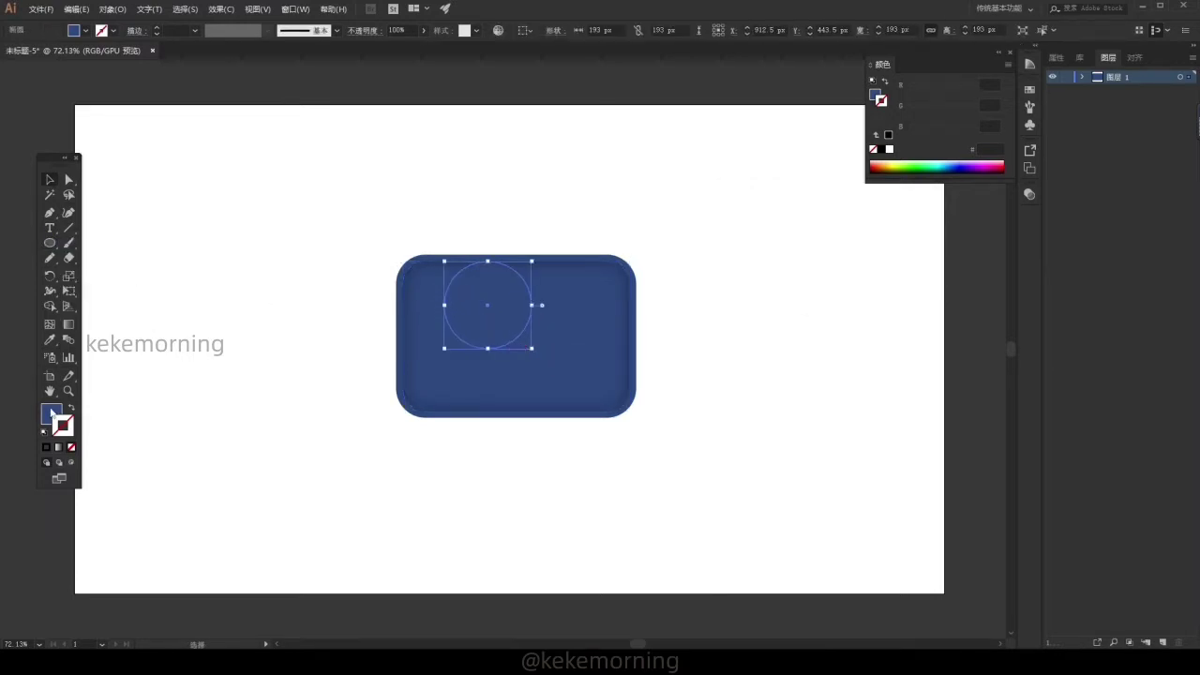
{"action": "double_click", "coordinate": [50, 413]}
{"action": "left_click_drag", "start_coordinate": [851, 357], "coordinate": [850, 448]}
{"action": "left_click", "coordinate": [765, 299]}
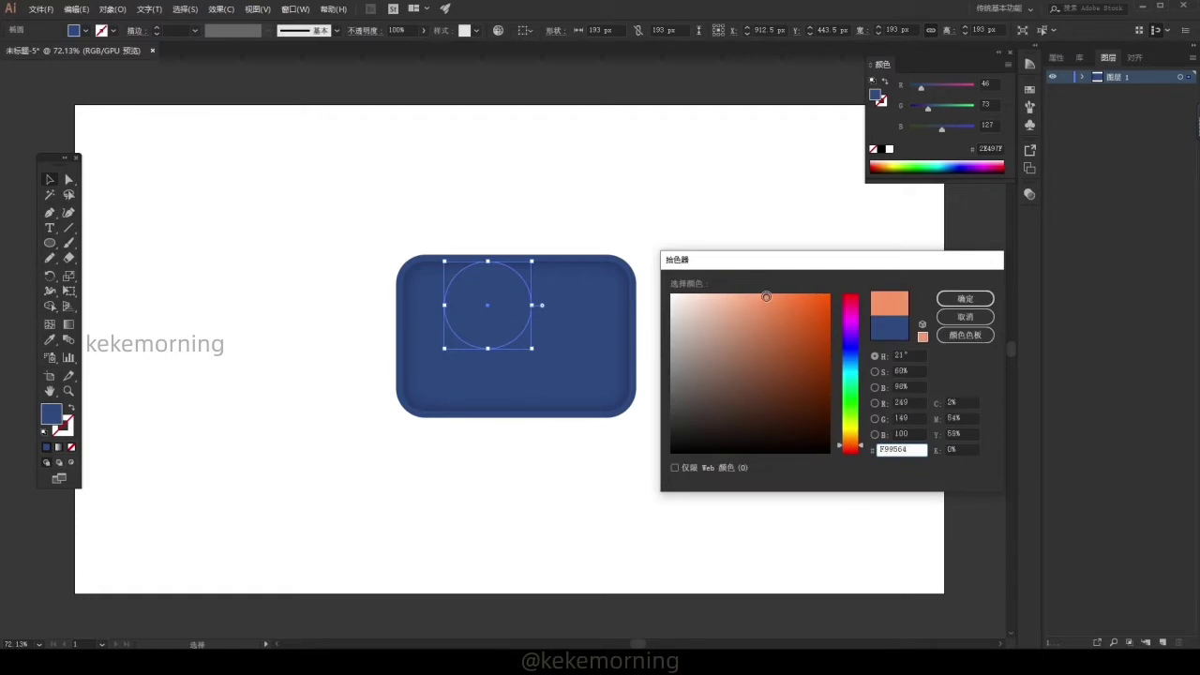
{"action": "left_click", "coordinate": [964, 298]}
- Give the top stacked circle a red CC5637 fill
{"action": "left_click", "coordinate": [1083, 78]}
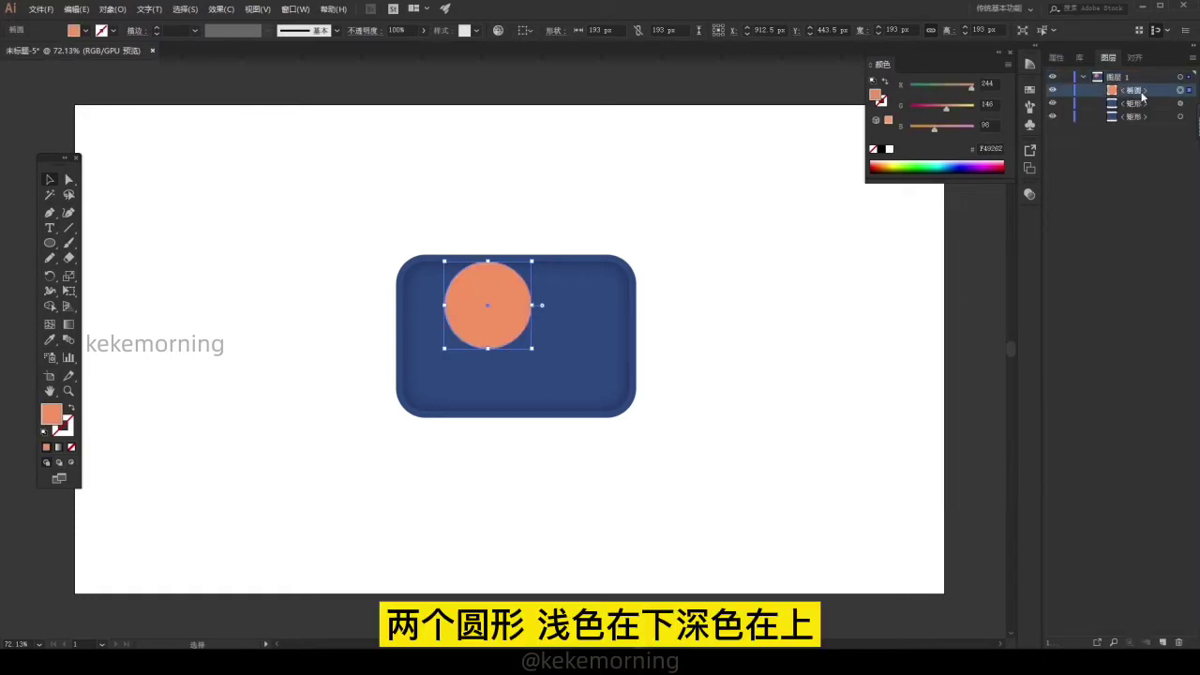
{"action": "double_click", "coordinate": [50, 413]}
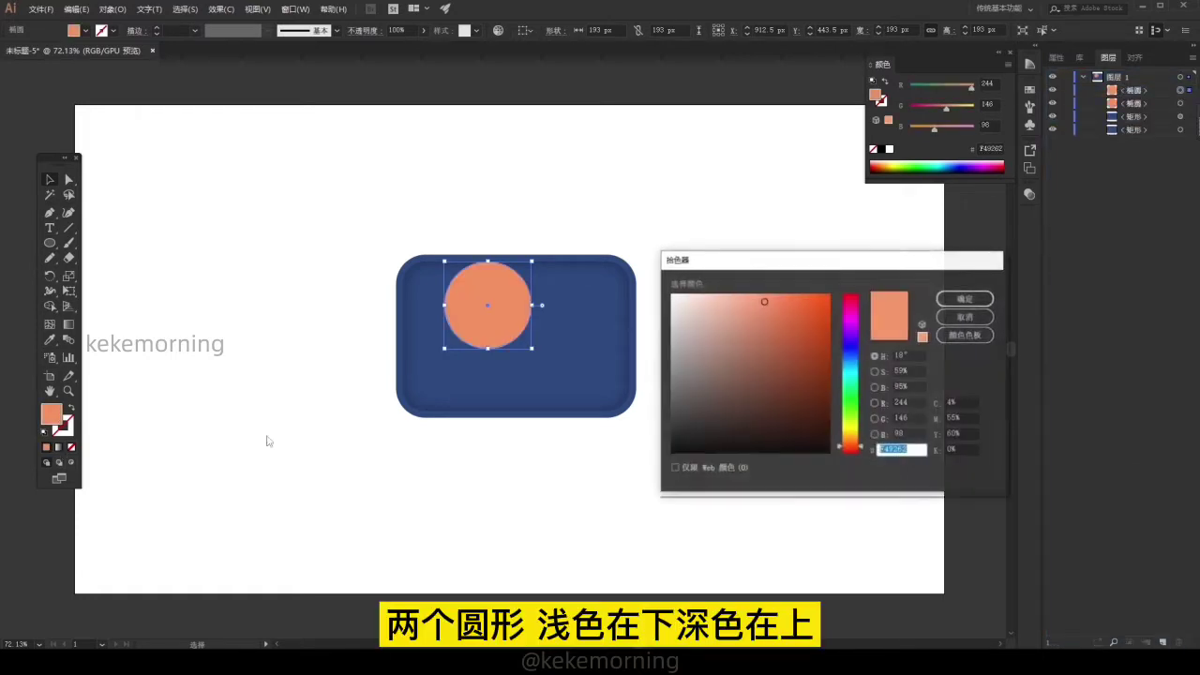
{"action": "left_click", "coordinate": [774, 312]}
{"action": "left_click_drag", "start_coordinate": [773, 312], "coordinate": [788, 325]}
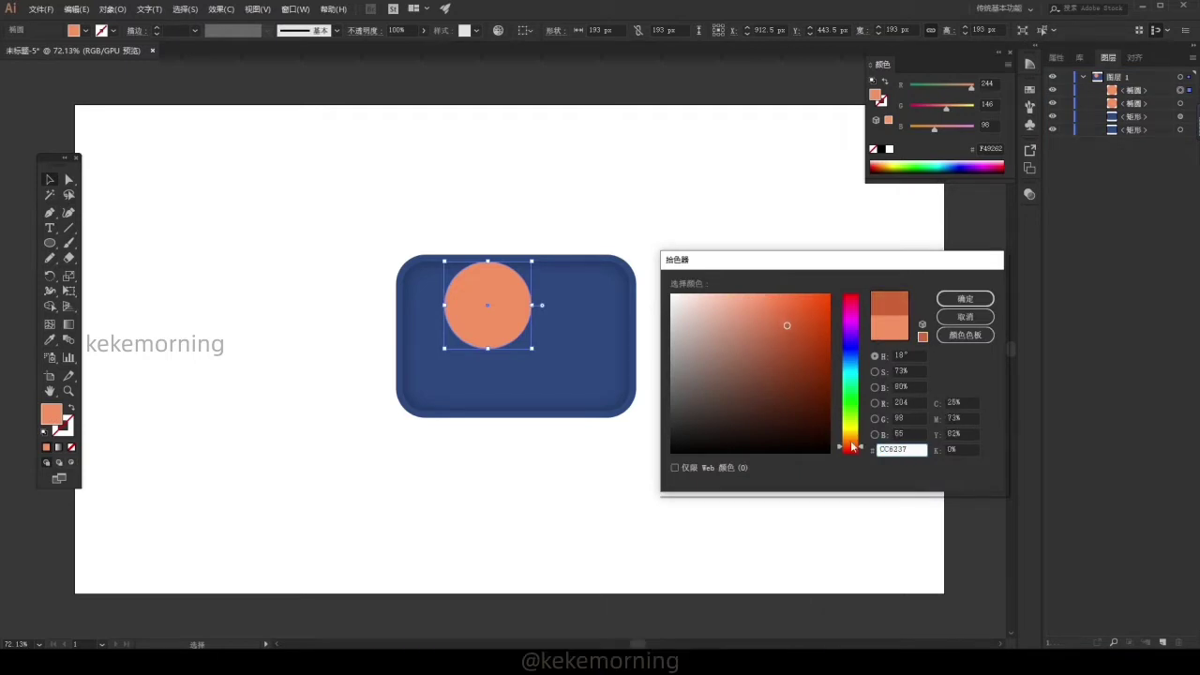
{"action": "left_click_drag", "start_coordinate": [862, 449], "coordinate": [862, 451]}
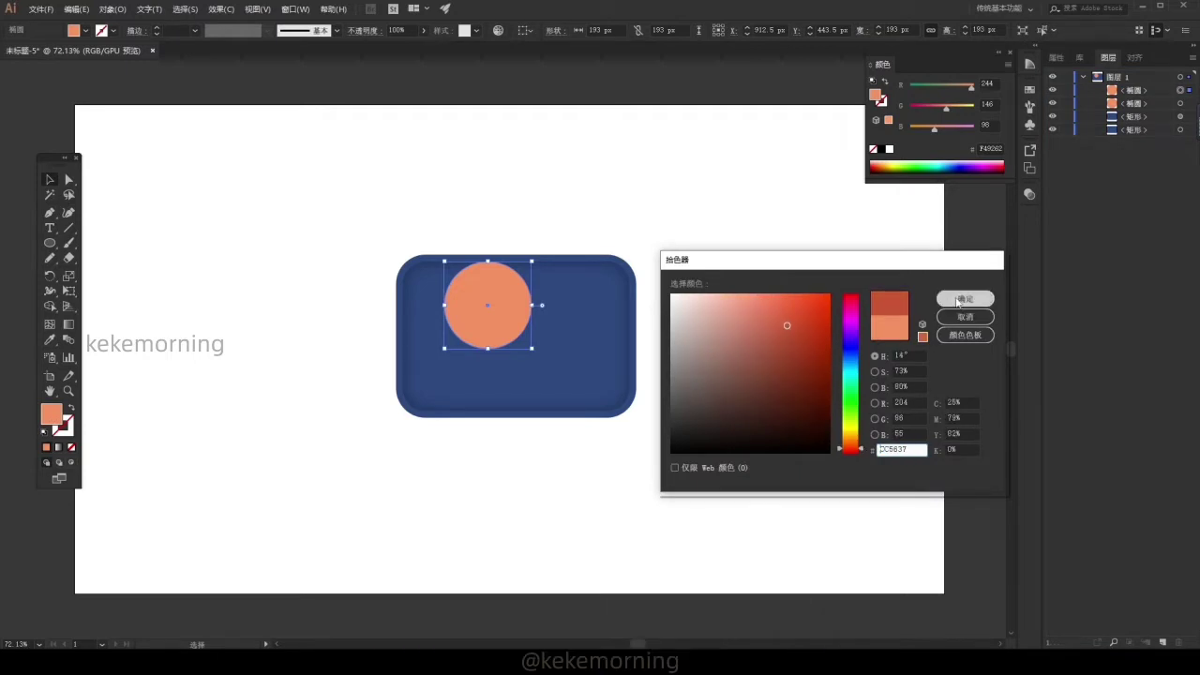
{"action": "left_click", "coordinate": [955, 296]}
{"action": "left_click", "coordinate": [1029, 195]}
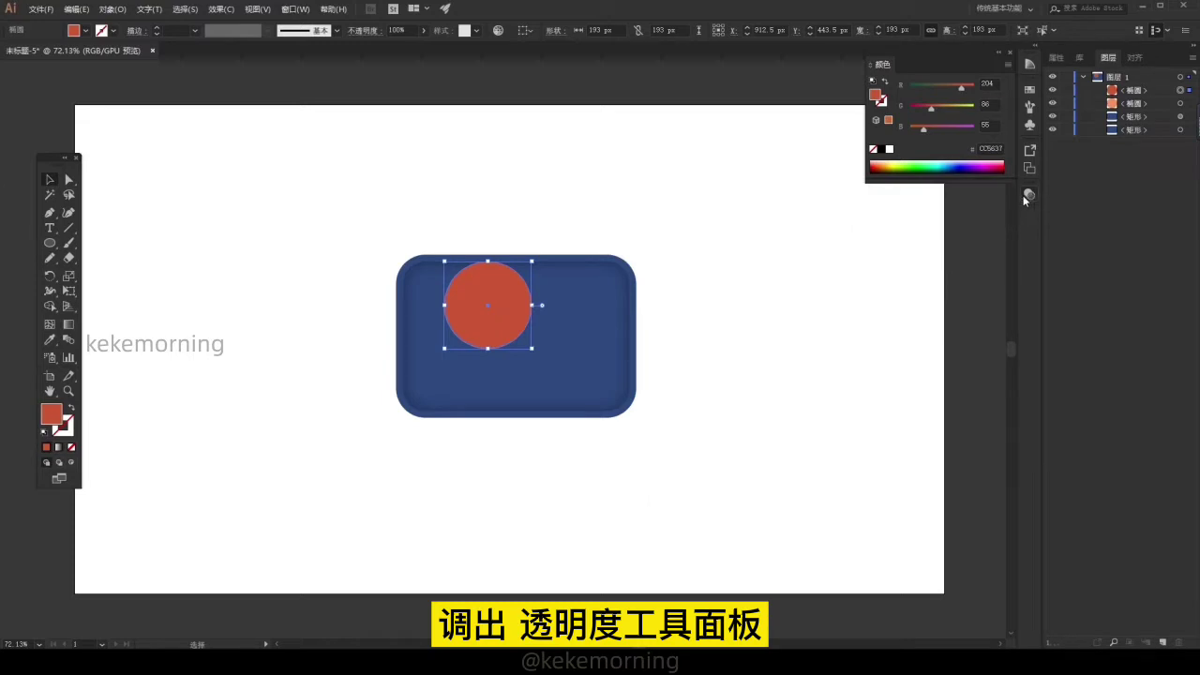
- Add an opacity mask to the red circle and draw a circle inside it
{"action": "left_click", "coordinate": [284, 11]}
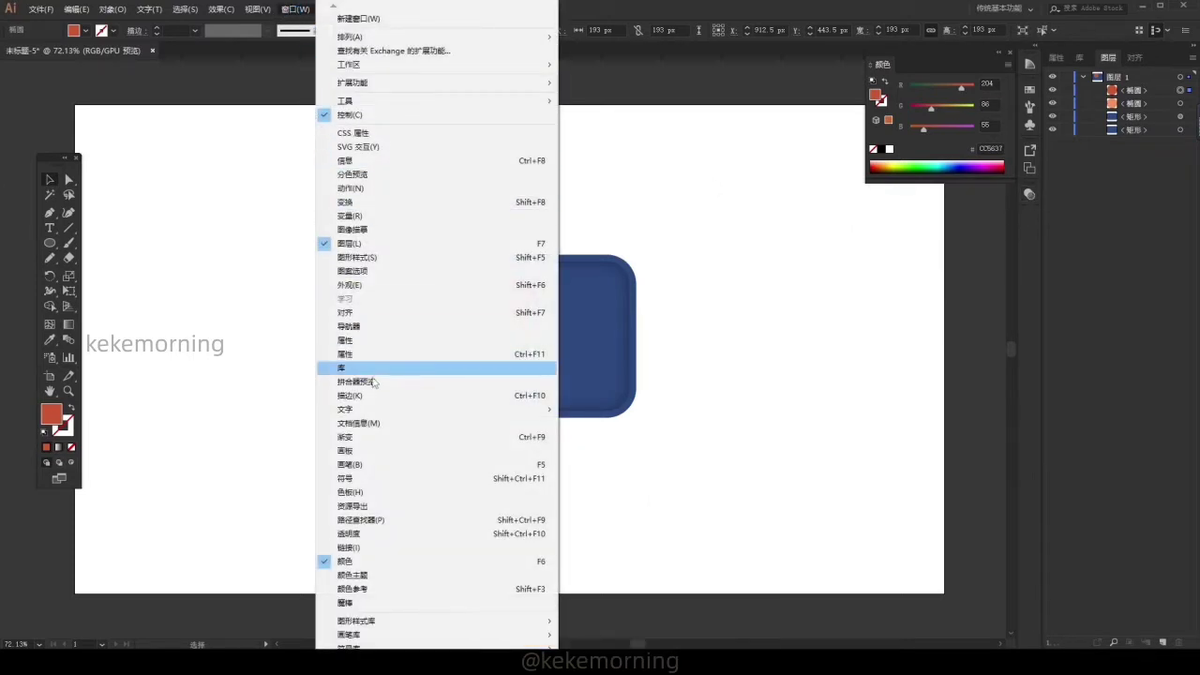
{"action": "left_click", "coordinate": [349, 533]}
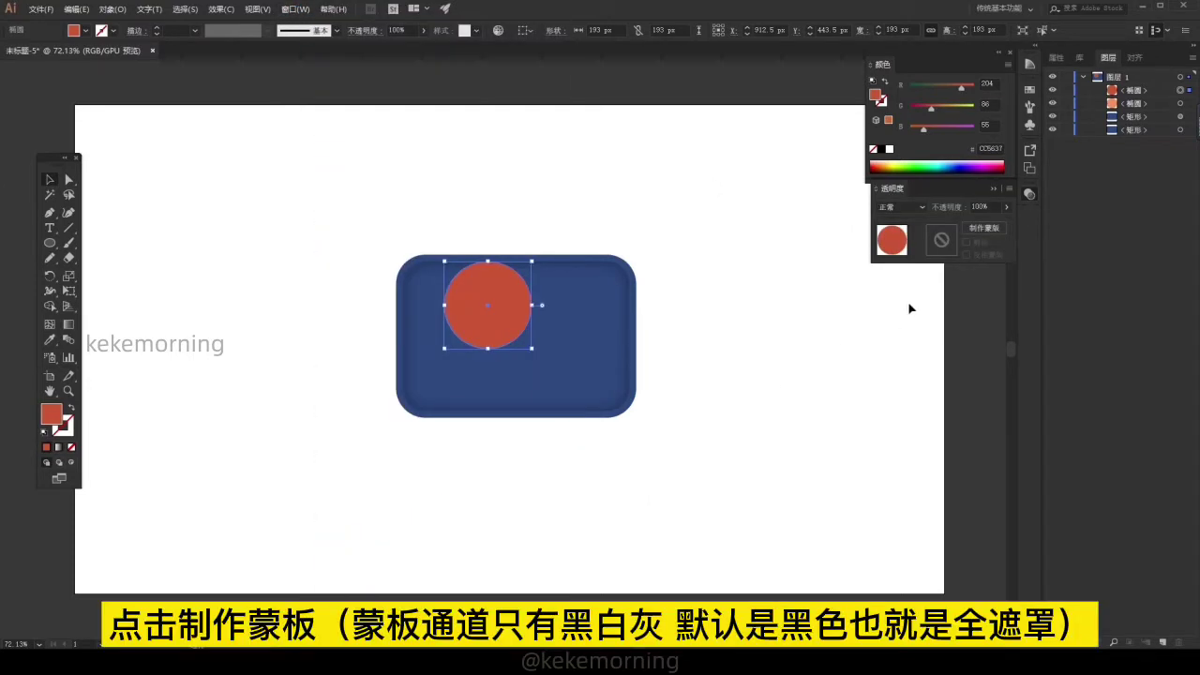
{"action": "left_click", "coordinate": [975, 229]}
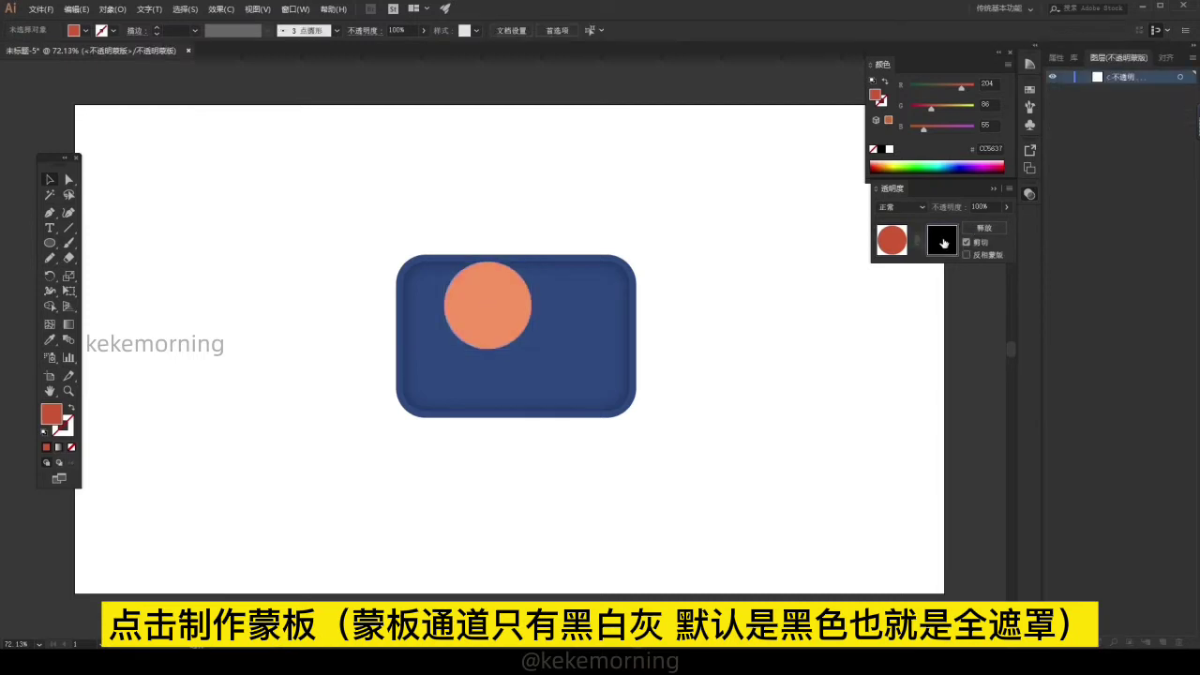
{"action": "left_click", "coordinate": [48, 245]}
{"action": "left_click_drag", "start_coordinate": [441, 261], "coordinate": [538, 355]}
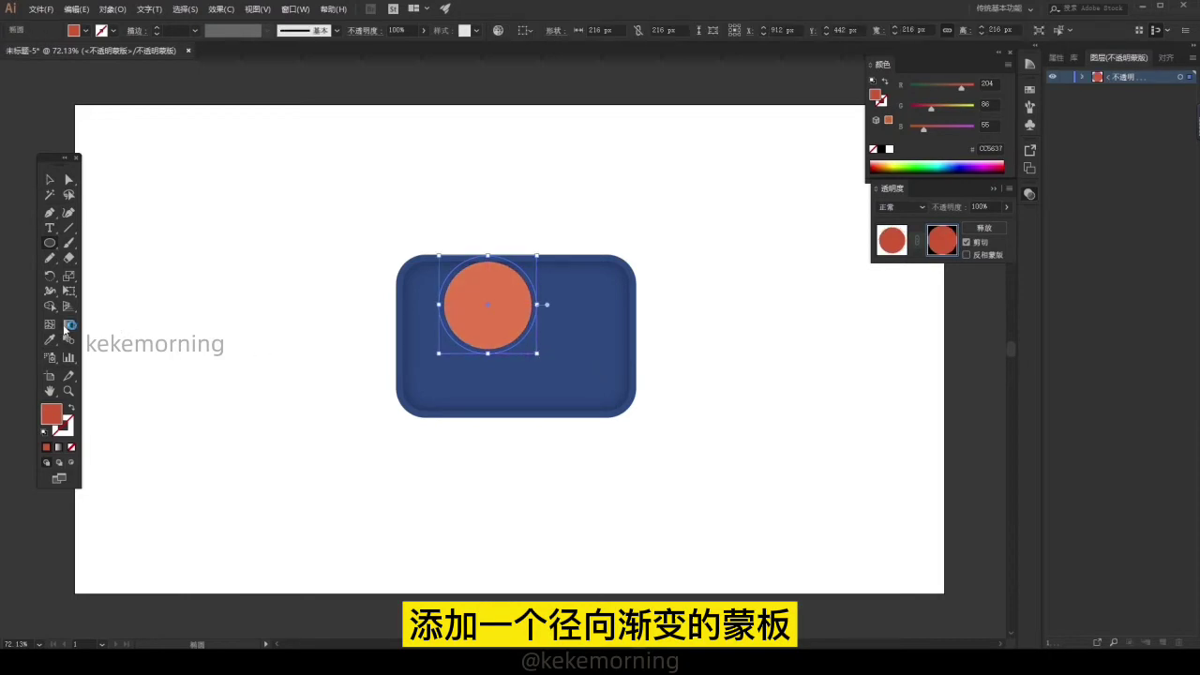
- Fill the mask circle with a radial gradient centred toward the upper left
{"action": "left_click", "coordinate": [67, 325]}
{"action": "double_click", "coordinate": [68, 326]}
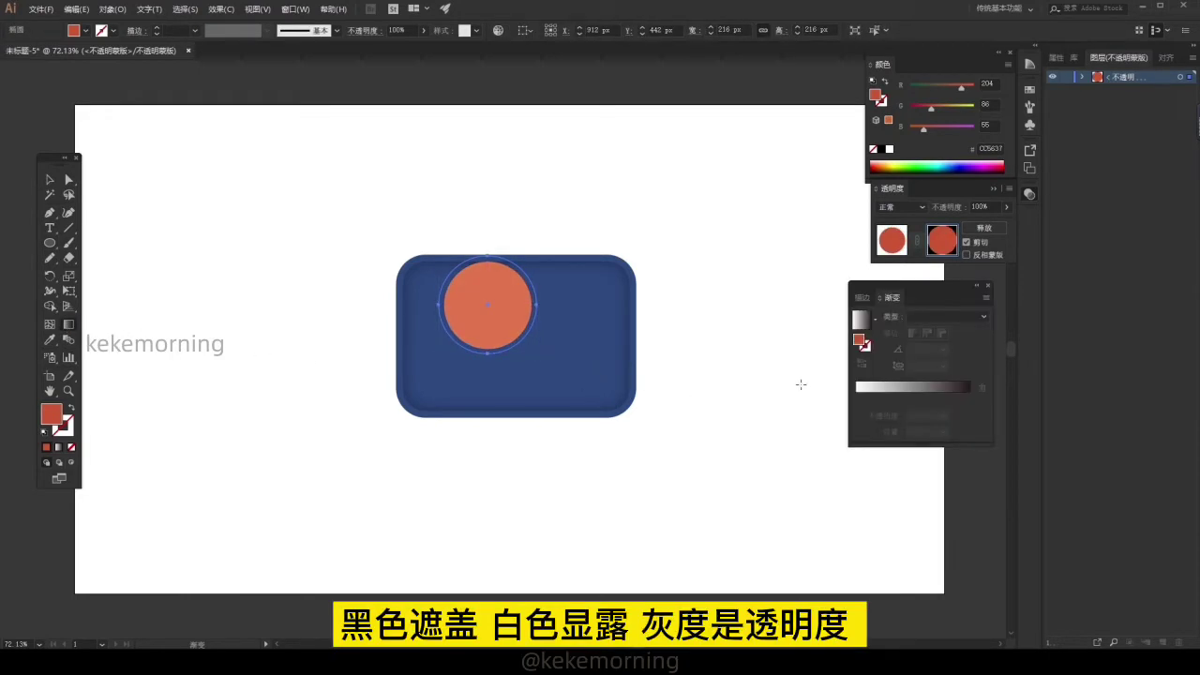
{"action": "left_click", "coordinate": [928, 317]}
{"action": "left_click", "coordinate": [931, 339]}
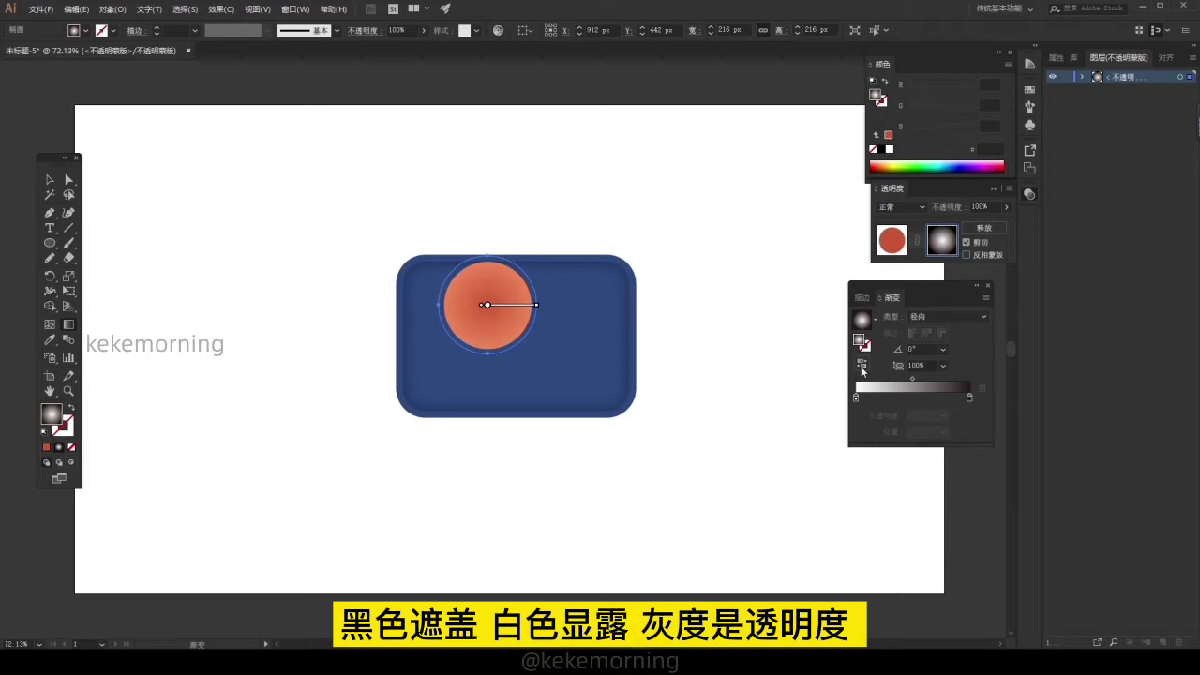
{"action": "left_click_drag", "start_coordinate": [488, 308], "coordinate": [477, 290]}
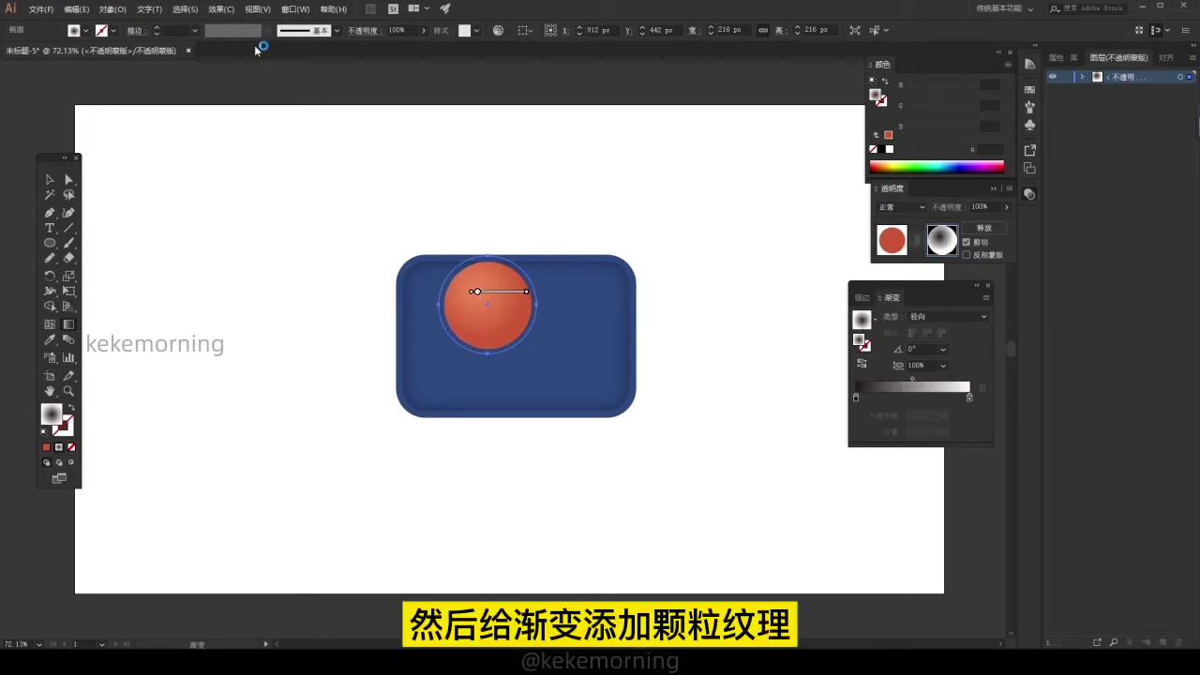
- Apply a Grain texture with contrast 40 to the mask, then exit mask editing
{"action": "left_click", "coordinate": [221, 9]}
{"action": "mouse_move", "coordinate": [233, 267]}
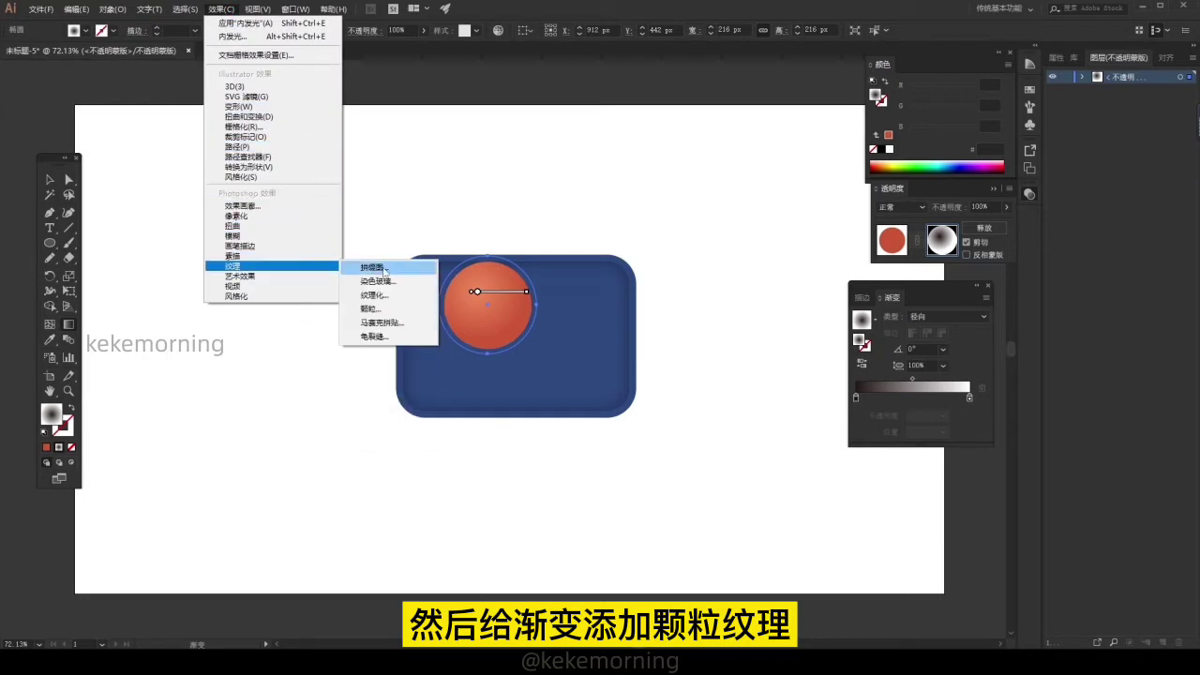
{"action": "left_click", "coordinate": [373, 309]}
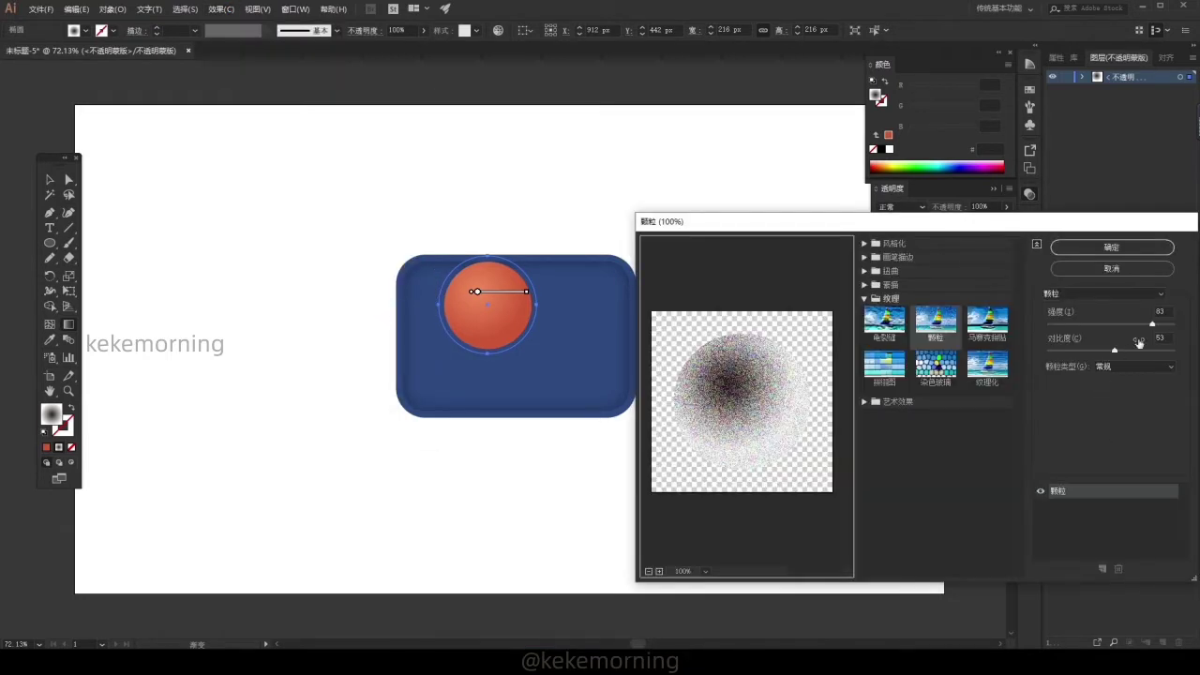
{"action": "left_click_drag", "start_coordinate": [1115, 351], "coordinate": [1139, 325]}
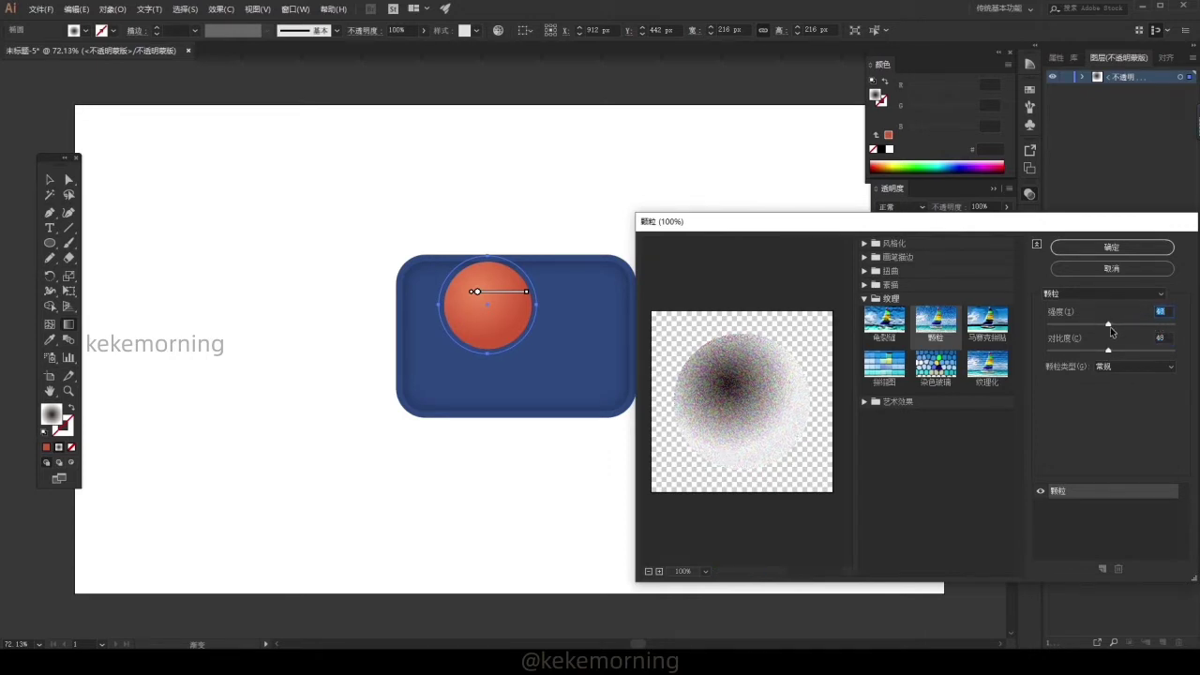
{"action": "left_click", "coordinate": [1108, 251]}
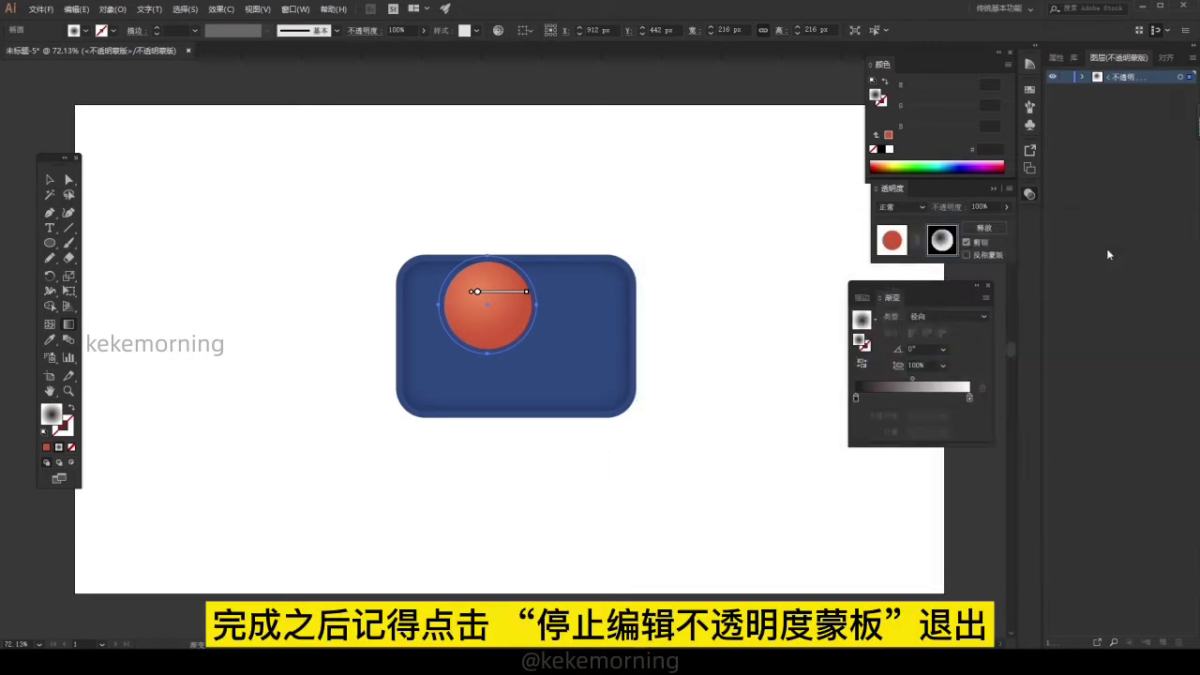
{"action": "left_click", "coordinate": [1084, 78]}
{"action": "left_click", "coordinate": [892, 240]}
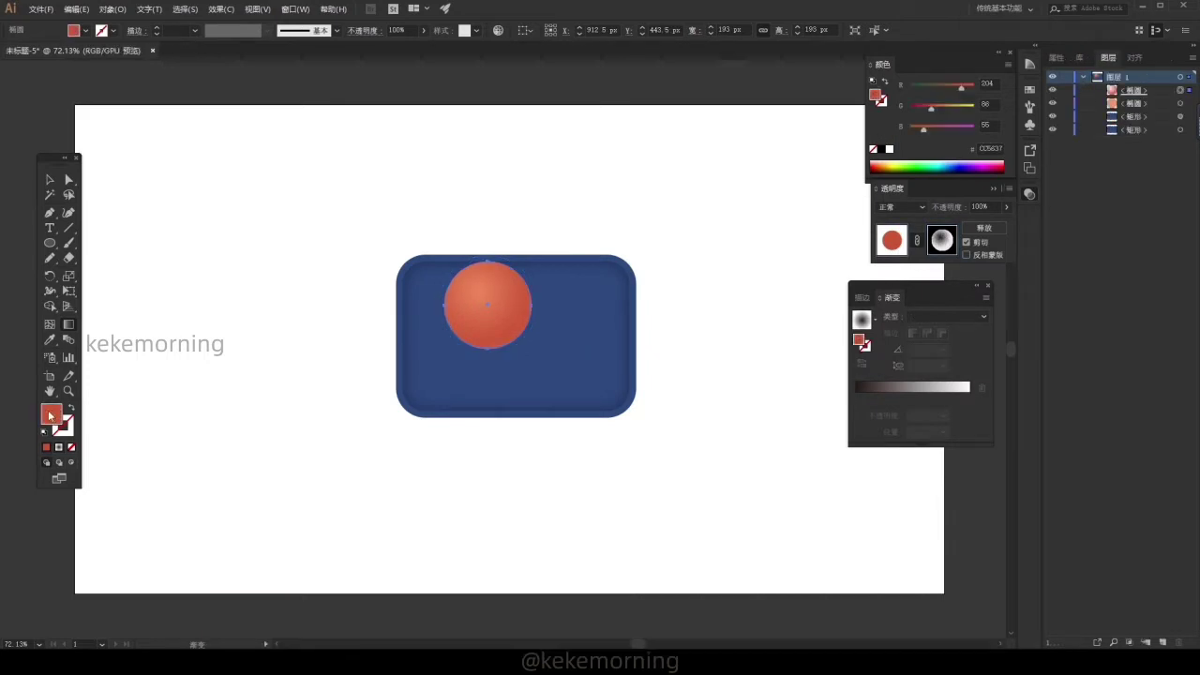
- Recolour the lower circle deeper red C63B20
{"action": "double_click", "coordinate": [52, 415]}
{"action": "left_click", "coordinate": [806, 328]}
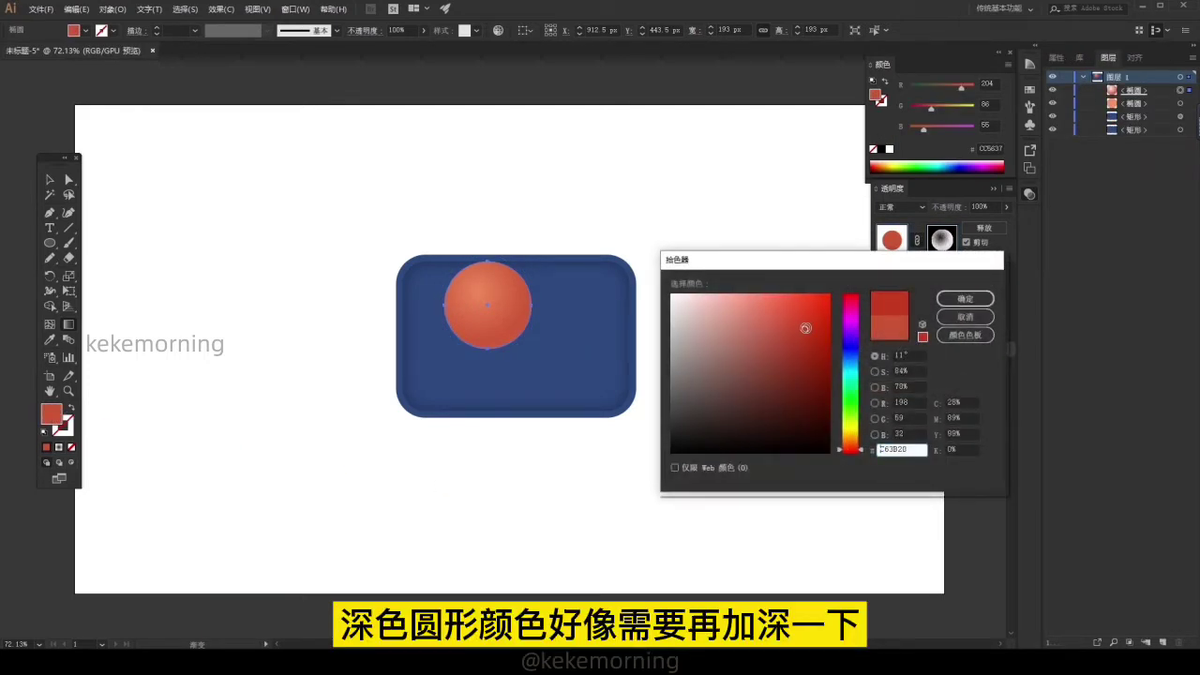
{"action": "left_click", "coordinate": [965, 298]}
{"action": "left_click_drag", "start_coordinate": [478, 261], "coordinate": [590, 425]}
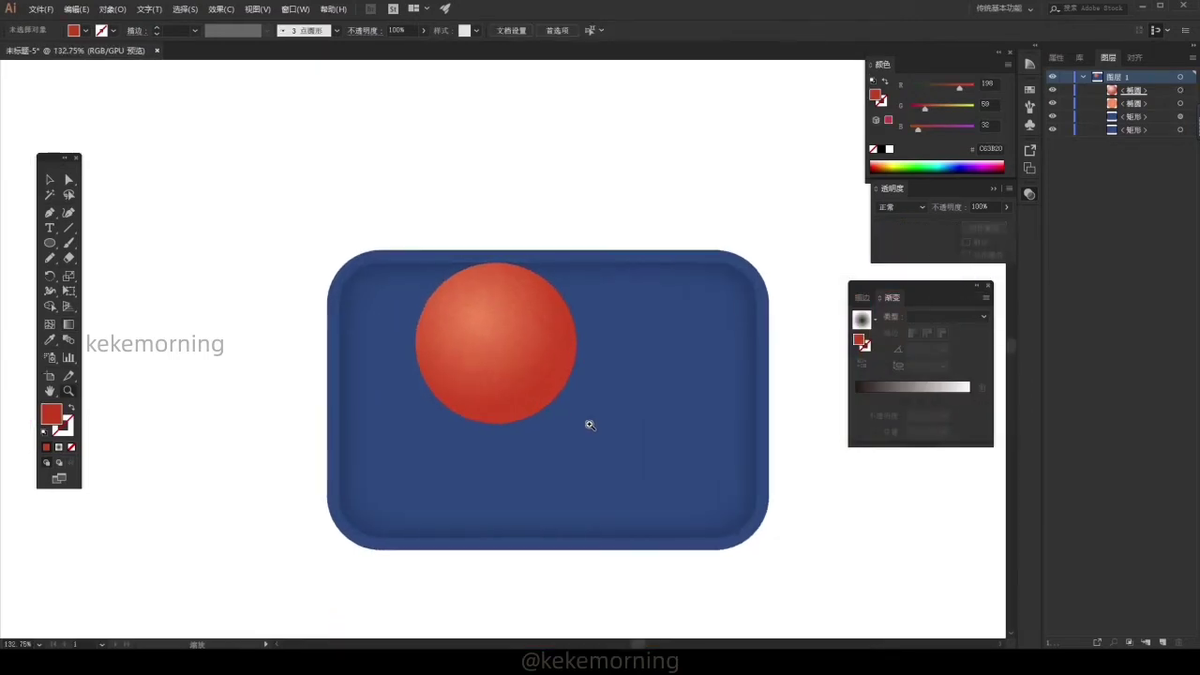
- Give the tomato a 30% drop shadow, 5 px right, 10 px down, 5 px blur
{"action": "key", "text": "v"}
{"action": "left_click", "coordinate": [1181, 104]}
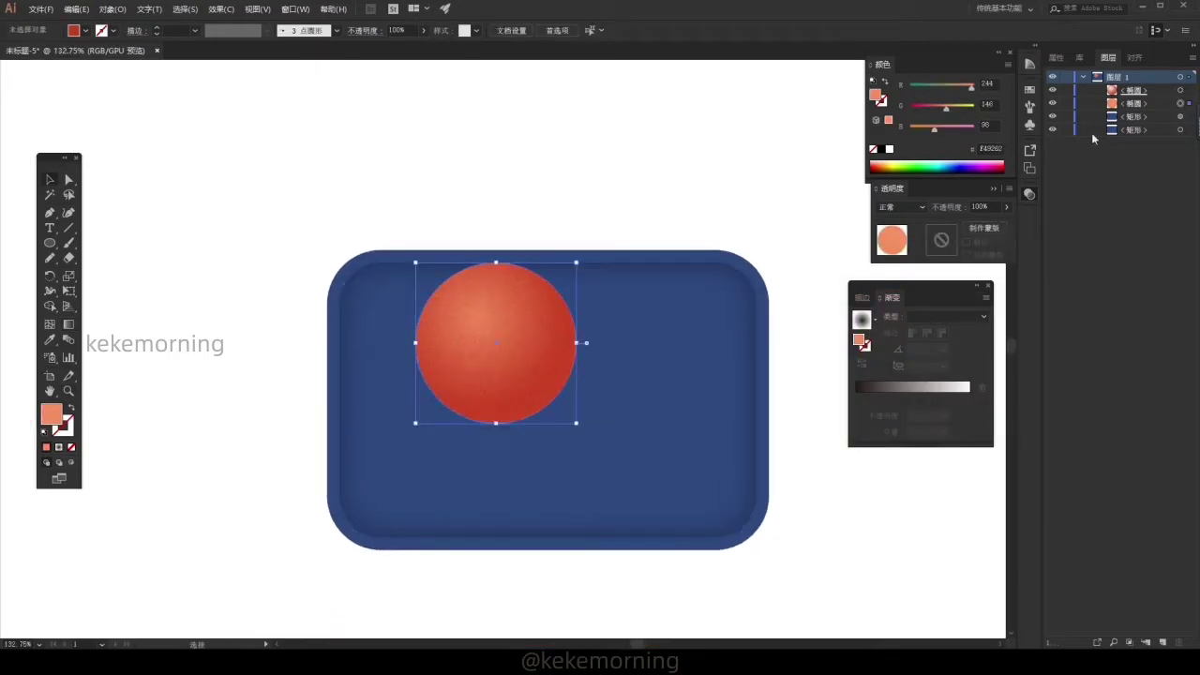
{"action": "left_click", "coordinate": [221, 8]}
{"action": "mouse_move", "coordinate": [241, 176]}
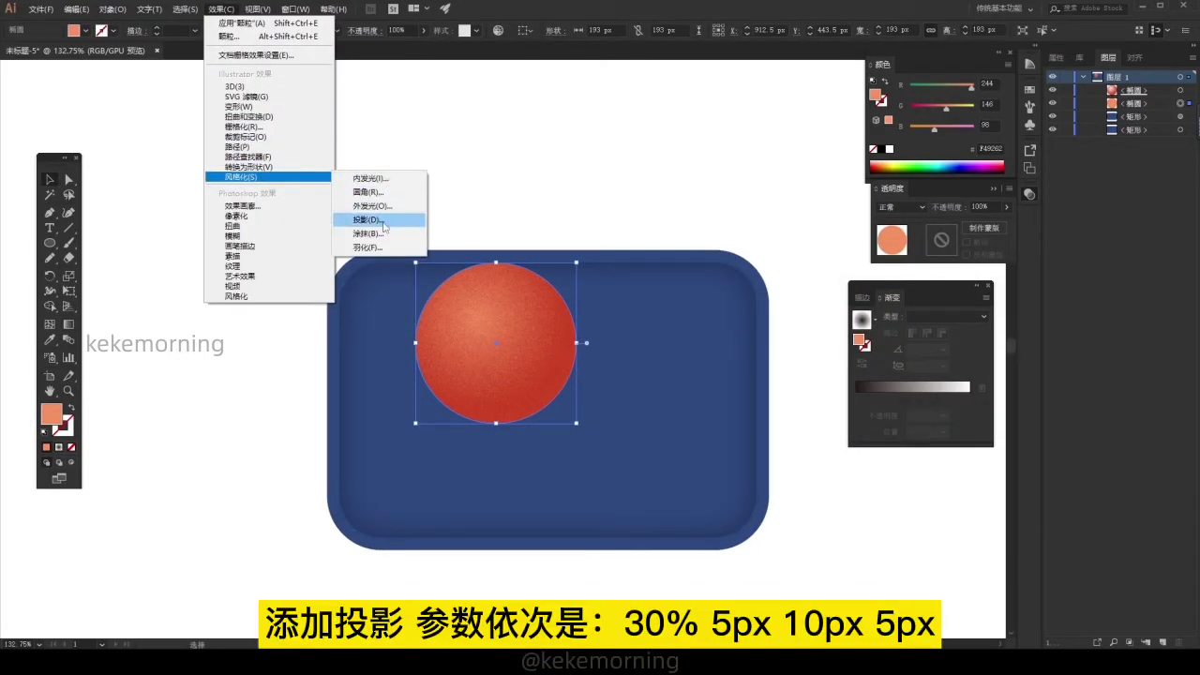
{"action": "left_click", "coordinate": [368, 220]}
{"action": "left_click", "coordinate": [798, 593]}
{"action": "left_click", "coordinate": [877, 507]}
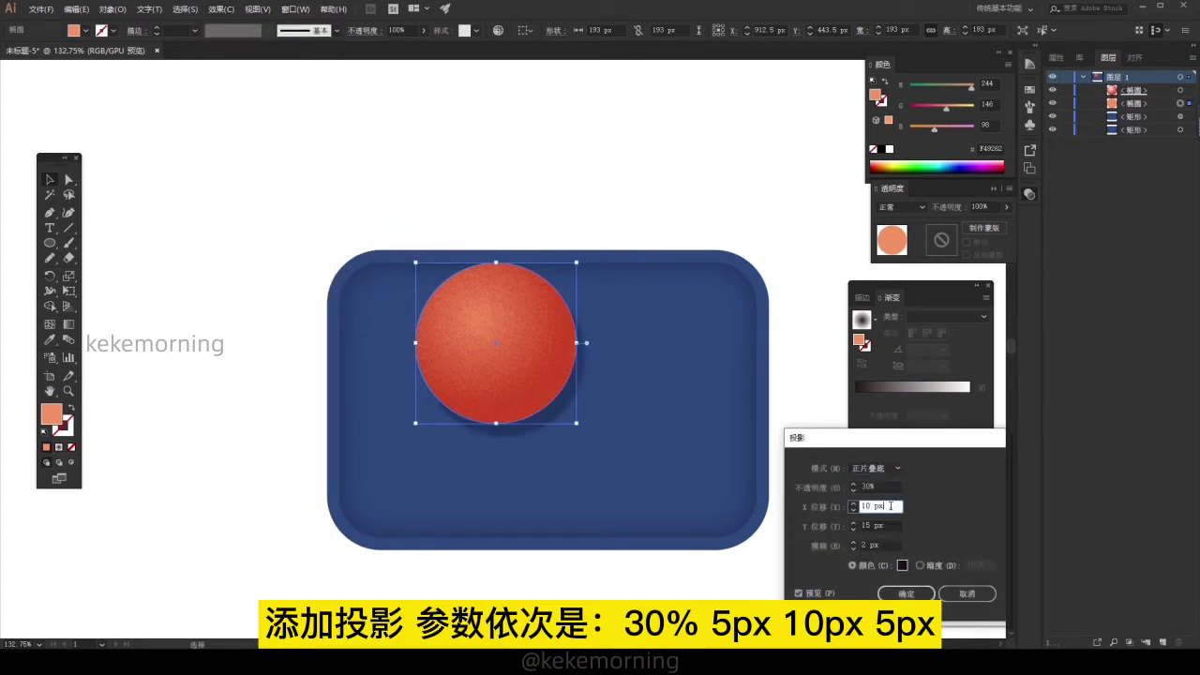
{"action": "type", "text": "510"}
{"action": "left_click", "coordinate": [894, 544]}
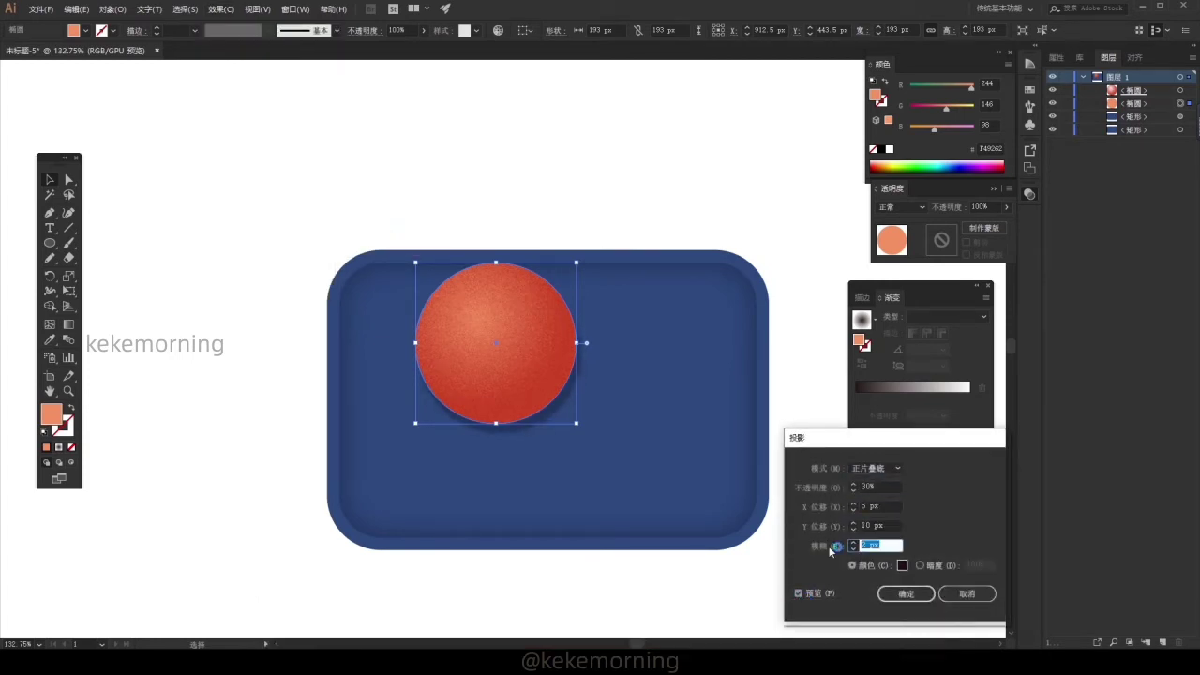
{"action": "left_click", "coordinate": [906, 594]}
- Draw a small dark green 257A25 ellipse atop the tomato as the stem base
{"action": "key", "text": "ctrl+shift+a"}
{"action": "scroll", "coordinate": [528, 357], "scroll_direction": "up", "scroll_amount": 3}
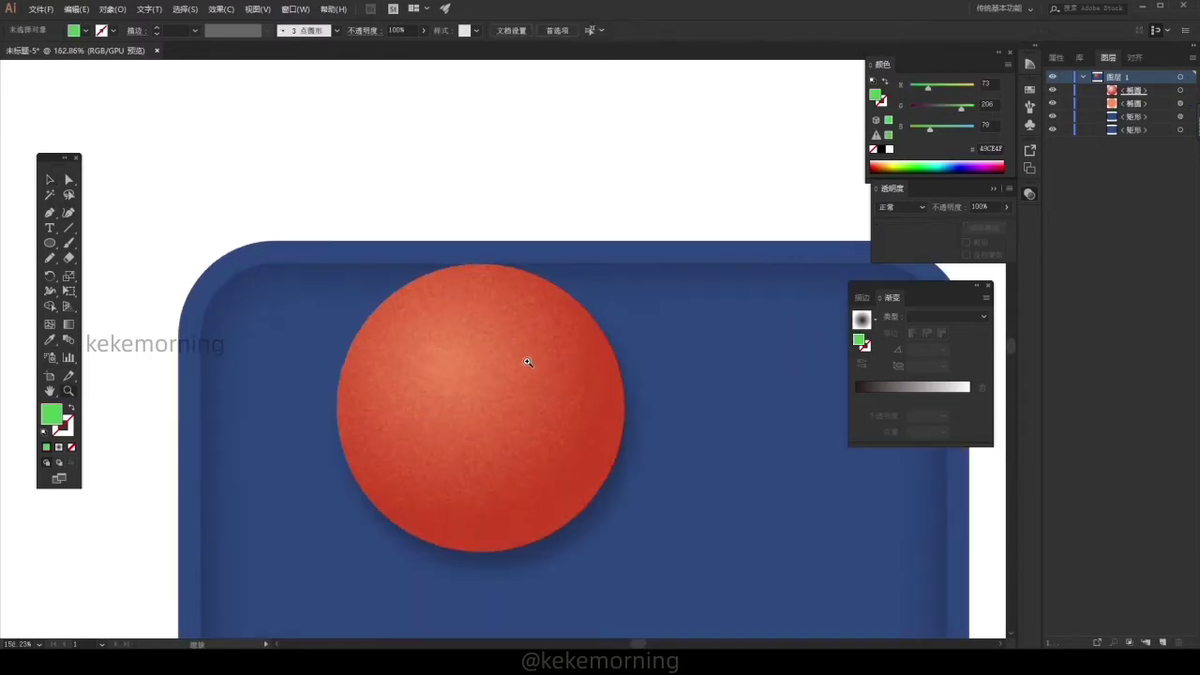
{"action": "scroll", "coordinate": [528, 366], "scroll_direction": "up", "scroll_amount": 1}
{"action": "double_click", "coordinate": [53, 418]}
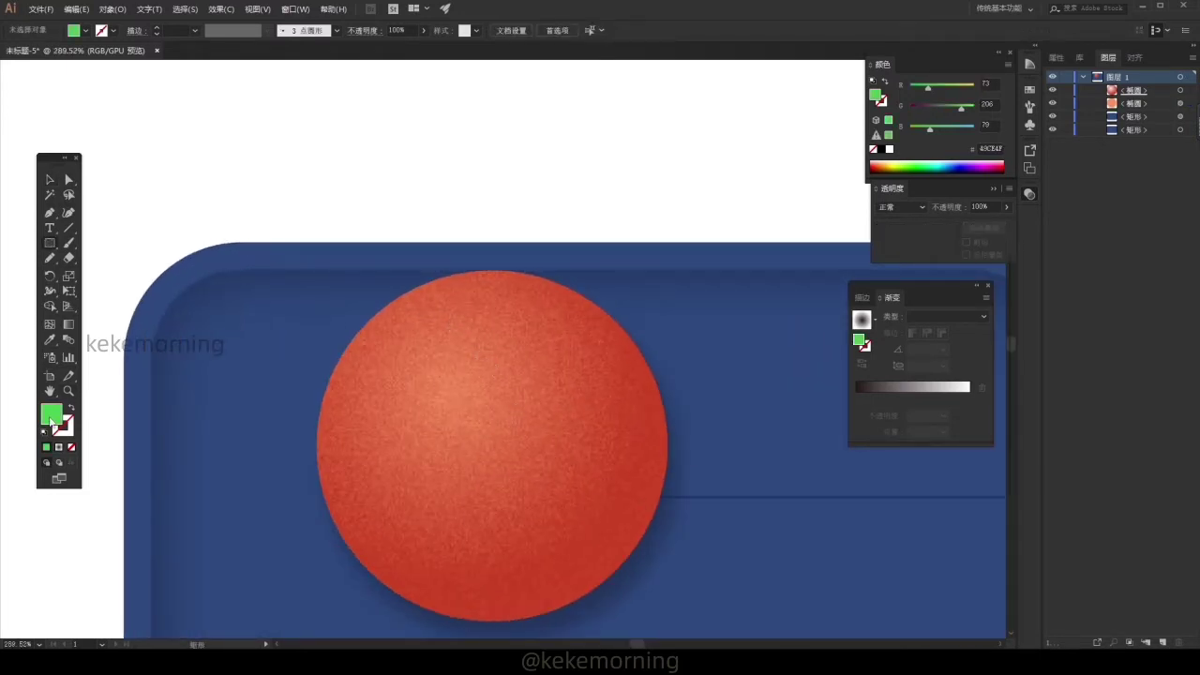
{"action": "left_click", "coordinate": [783, 377]}
{"action": "left_click", "coordinate": [966, 298]}
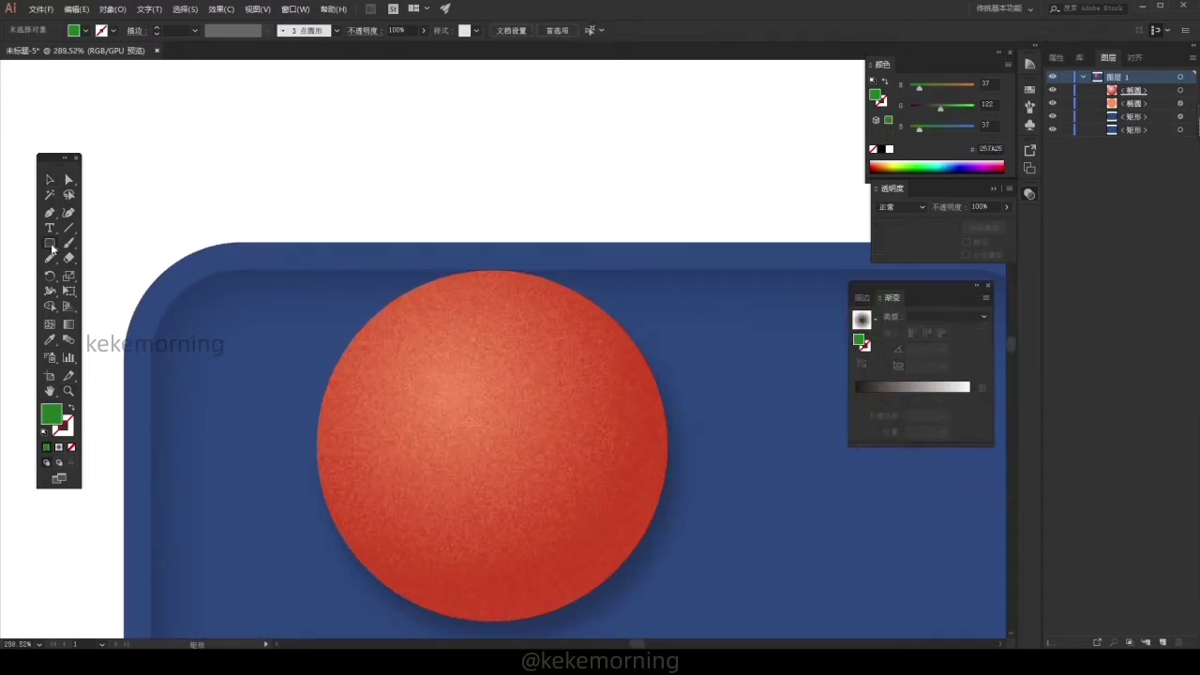
{"action": "left_click_drag", "start_coordinate": [50, 243], "coordinate": [117, 275]}
{"action": "mouse_move", "coordinate": [472, 304]}
{"action": "left_mouse_down"}
{"action": "mouse_move", "coordinate": [513, 326]}
{"action": "mouse_move", "coordinate": [507, 297]}
{"action": "left_mouse_up"}
- Paste a copy in front and recolour it lighter green 379337
{"action": "key", "text": "ctrl+c"}
{"action": "key", "text": "ctrl+f"}
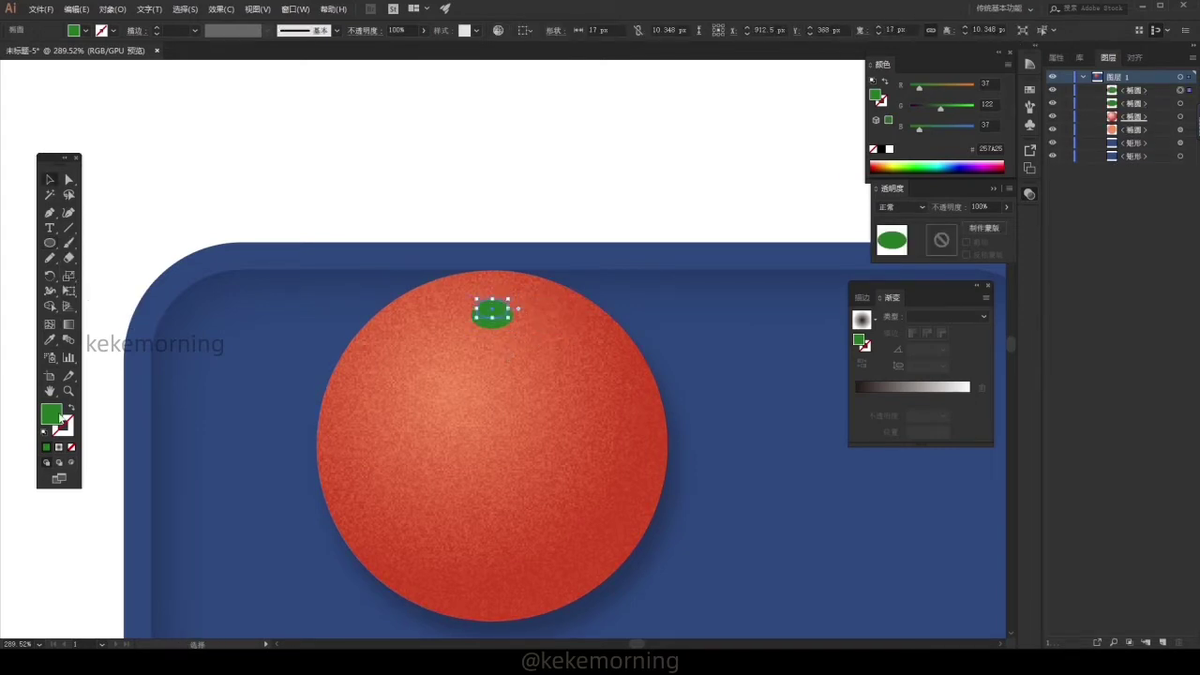
{"action": "double_click", "coordinate": [58, 417]}
{"action": "left_click_drag", "start_coordinate": [774, 375], "coordinate": [771, 361]}
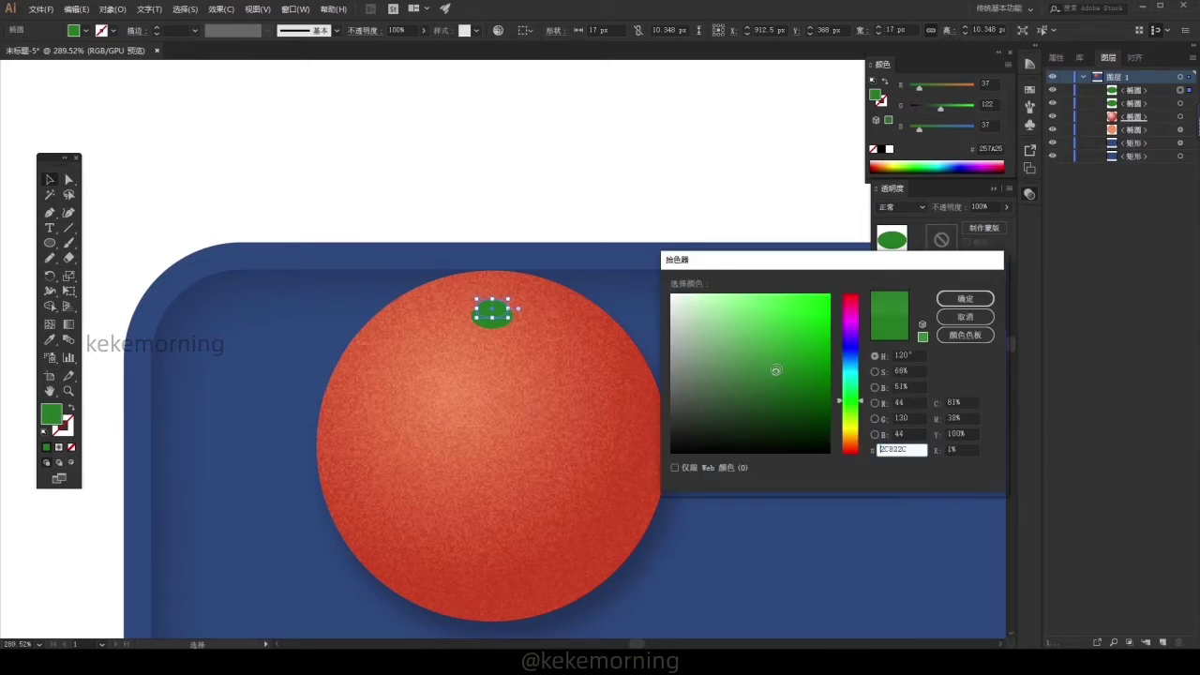
{"action": "left_click", "coordinate": [965, 298]}
- Add a smaller ~11 px copy in front, coloured bright green 58C458
{"action": "key", "text": "ctrl+c"}
{"action": "key", "text": "ctrl+f"}
{"action": "left_click_drag", "start_coordinate": [514, 302], "coordinate": [505, 298]}
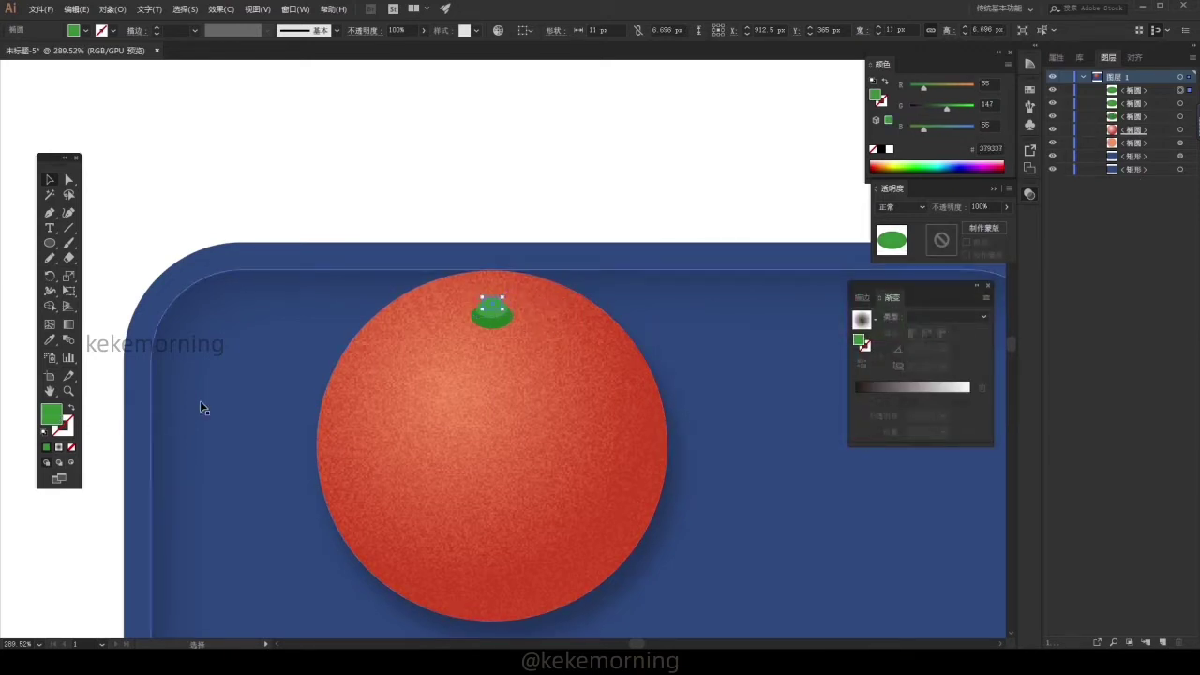
{"action": "double_click", "coordinate": [51, 414]}
{"action": "left_click_drag", "start_coordinate": [773, 363], "coordinate": [759, 330]}
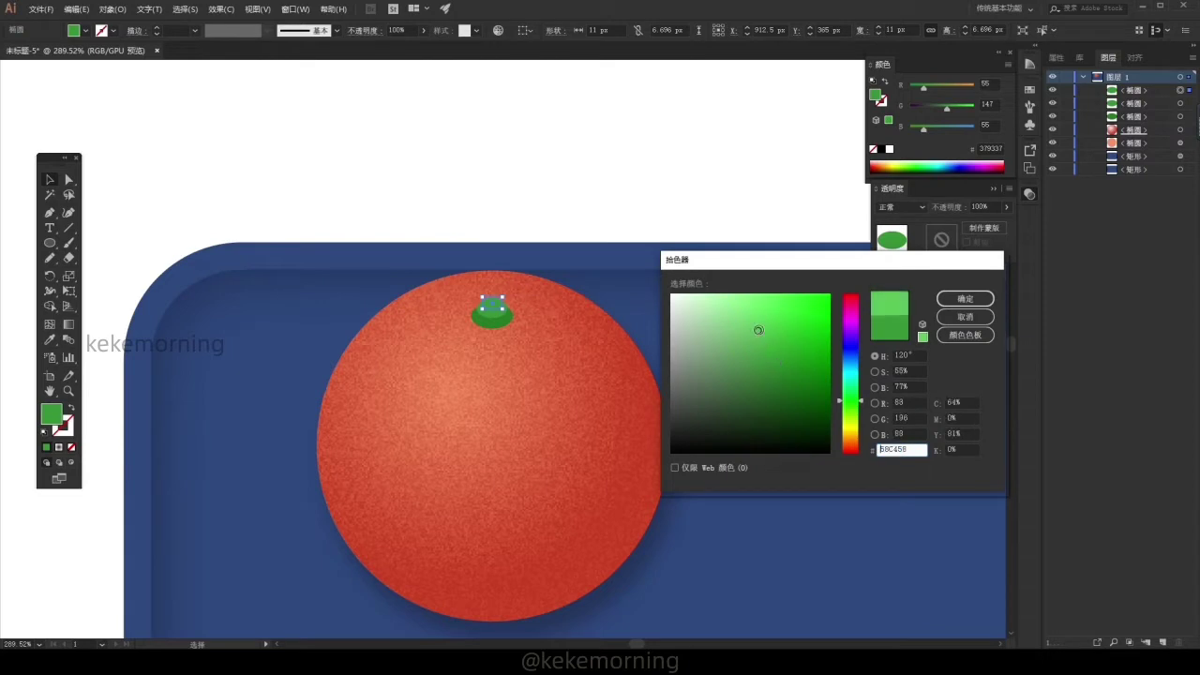
{"action": "left_click", "coordinate": [975, 299]}
- Zoom in on the stem and nudge the light-green top ellipse down slightly
{"action": "left_click", "coordinate": [625, 234]}
{"action": "key", "text": "z"}
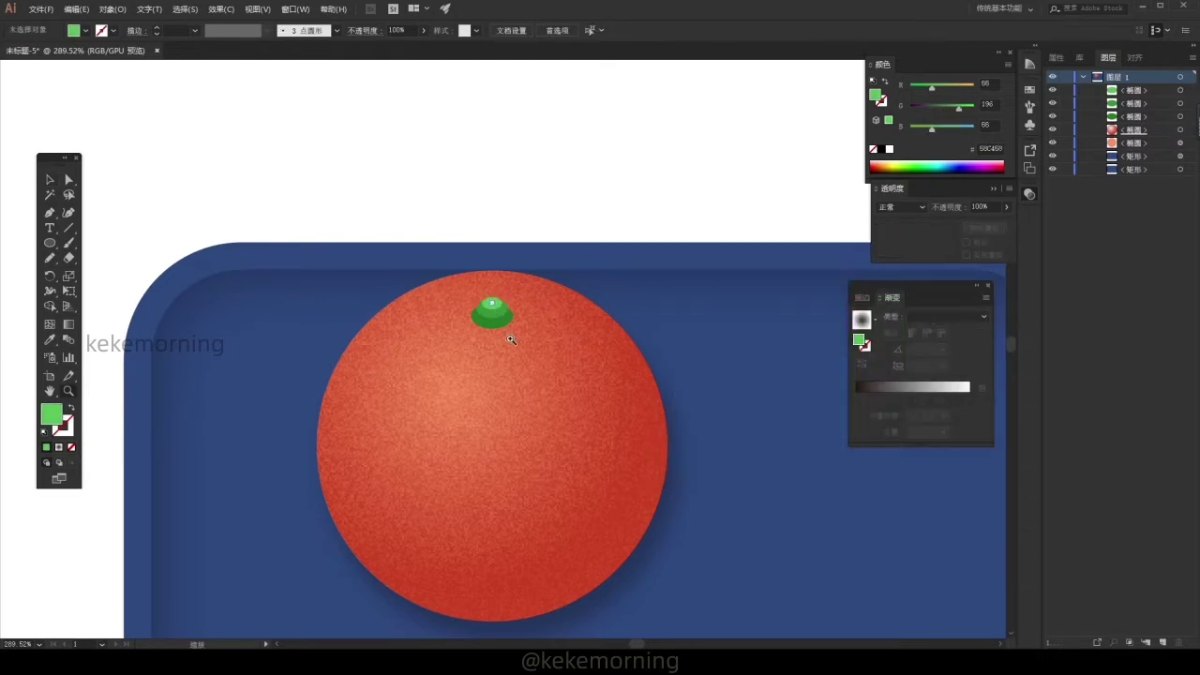
{"action": "left_click_drag", "start_coordinate": [497, 309], "coordinate": [644, 509]}
{"action": "key", "text": "v"}
{"action": "mouse_move", "coordinate": [492, 308]}
{"action": "left_mouse_down"}
{"action": "mouse_move", "coordinate": [502, 337]}
{"action": "mouse_move", "coordinate": [518, 343]}
{"action": "left_mouse_up"}
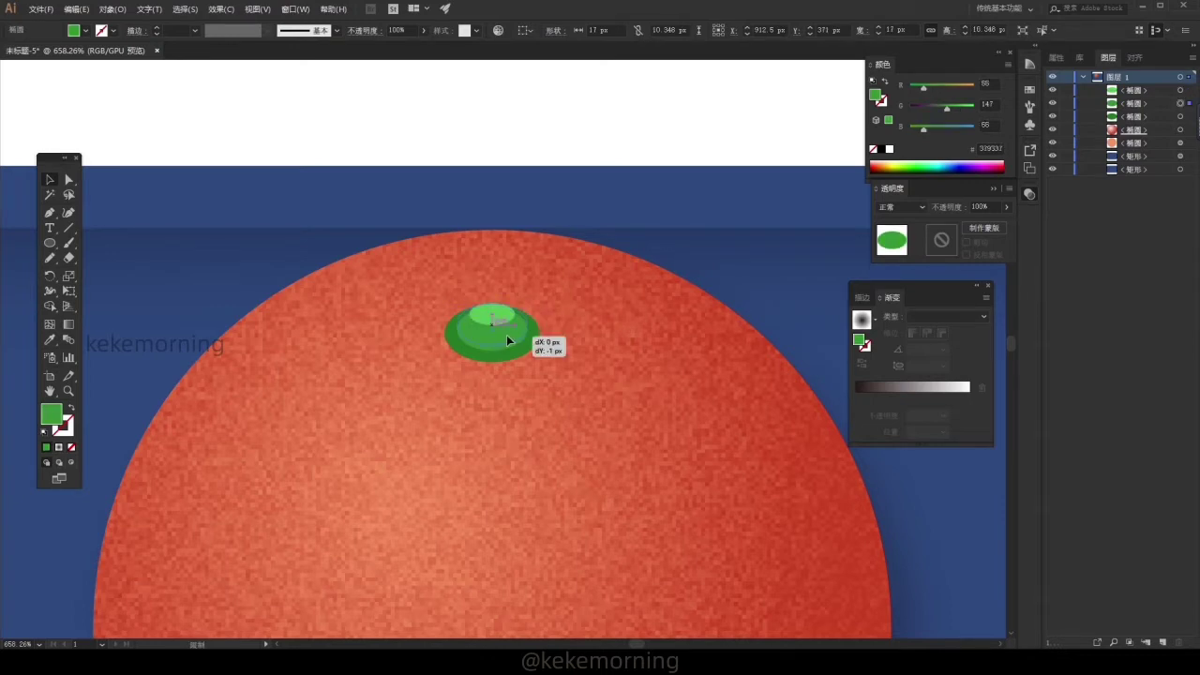
- Give the stem base a 50% Multiply drop shadow, 1 px offset, 1 px blur
{"action": "left_click", "coordinate": [514, 355]}
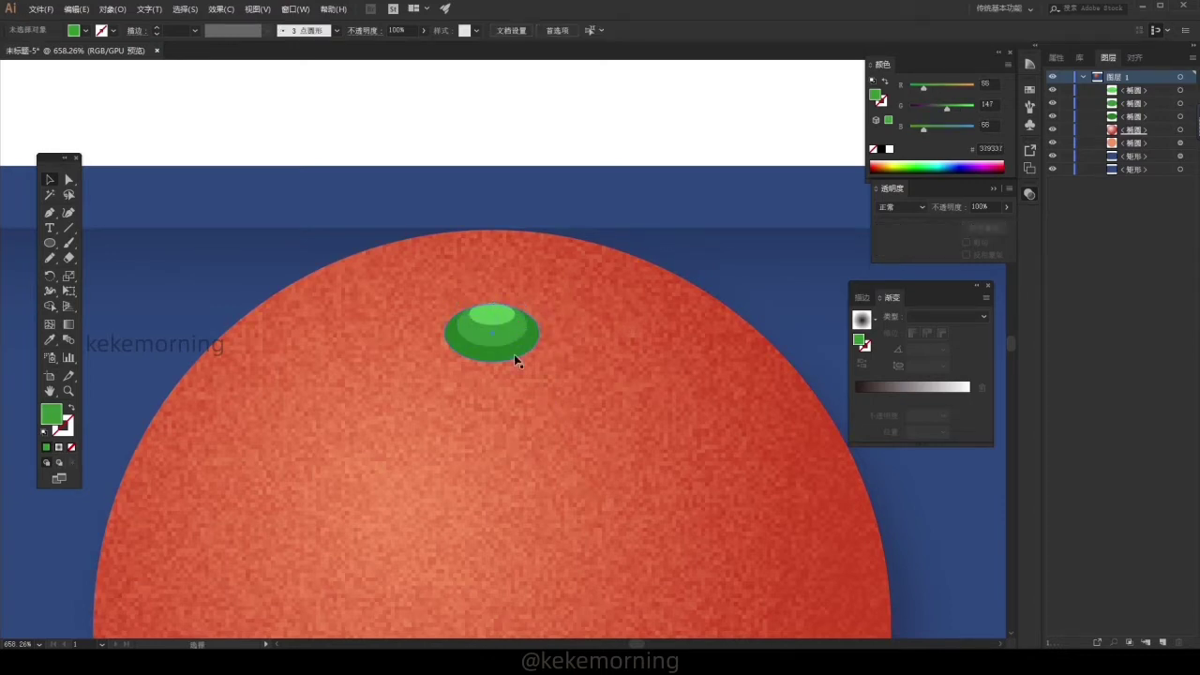
{"action": "left_click", "coordinate": [231, 11]}
{"action": "left_click", "coordinate": [366, 219]}
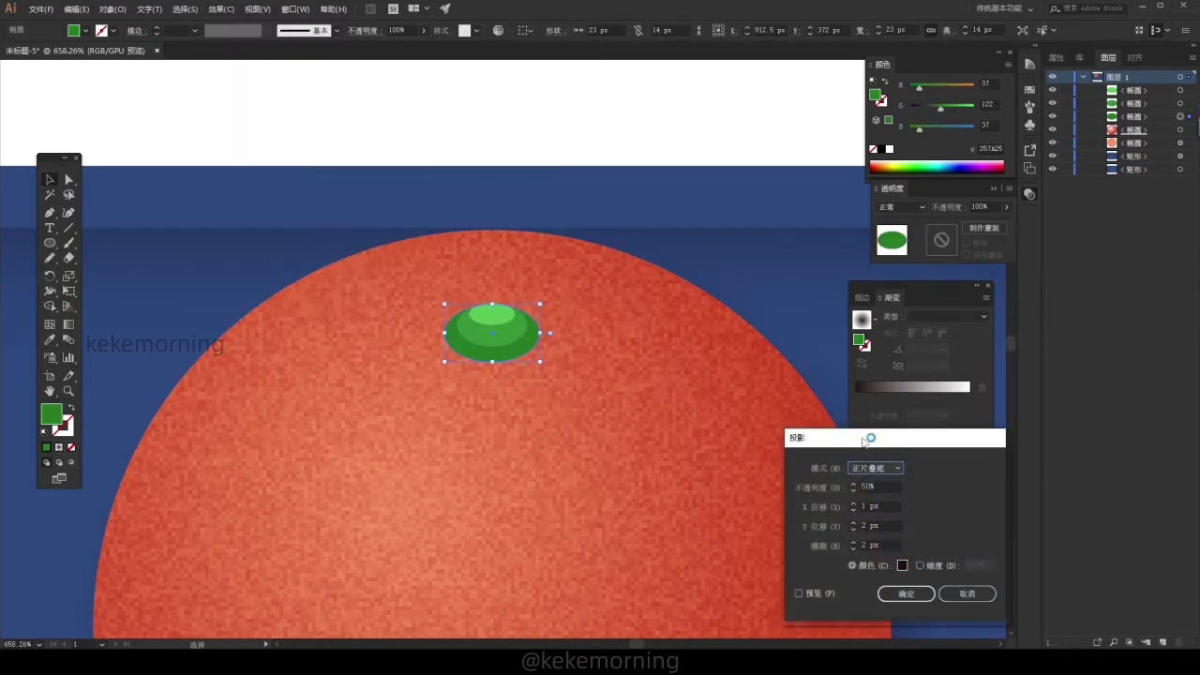
{"action": "left_click_drag", "start_coordinate": [863, 440], "coordinate": [690, 258]}
{"action": "left_click", "coordinate": [627, 412]}
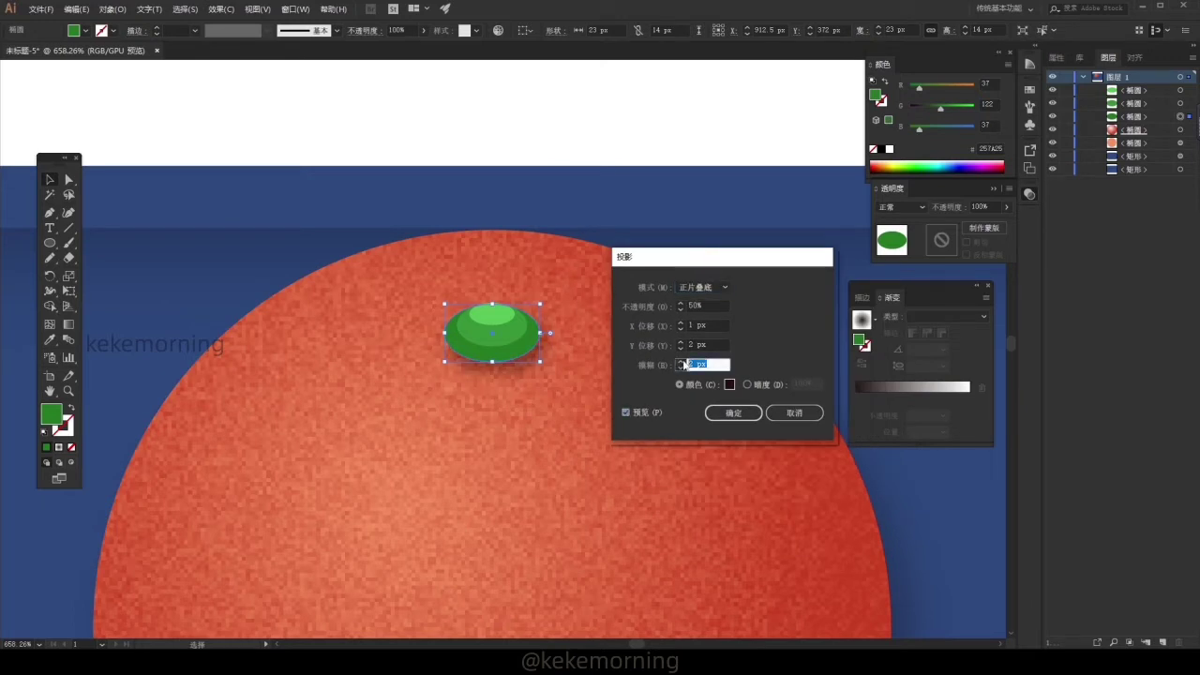
{"action": "type", "text": "1"}
{"action": "left_click", "coordinate": [720, 344]}
{"action": "type", "text": "1"}
{"action": "left_click", "coordinate": [716, 305]}
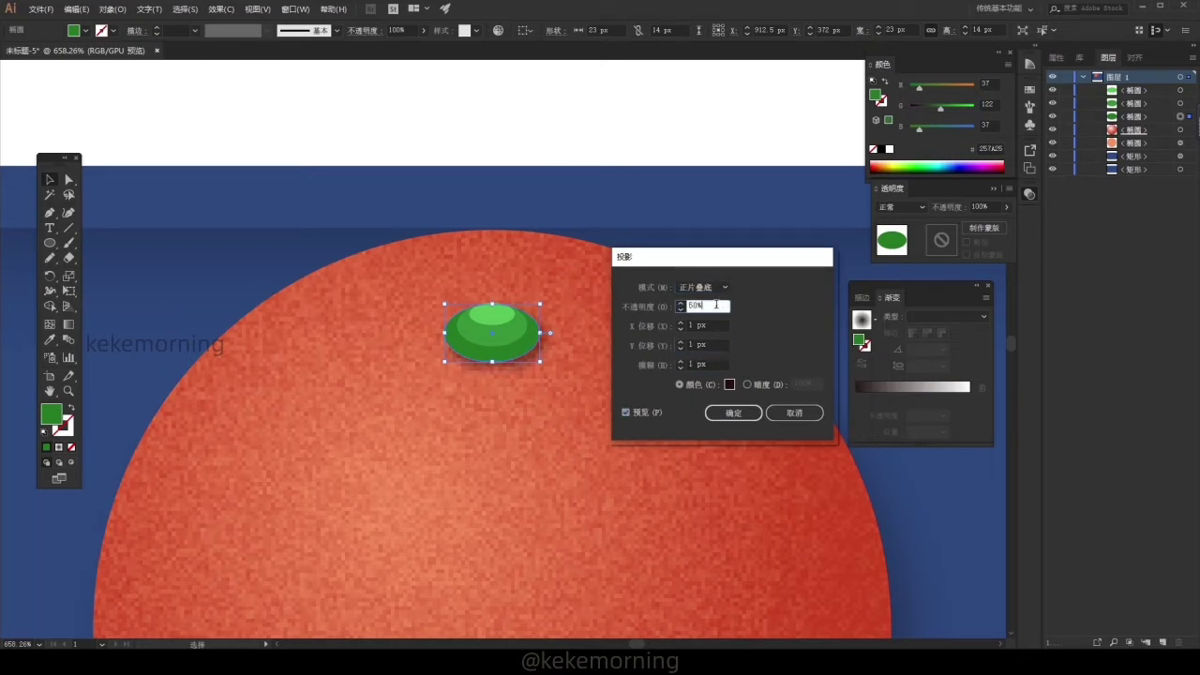
{"action": "left_click", "coordinate": [734, 413]}
{"action": "key", "text": "ctrl+0"}
- Select all the tomato's shapes and group them
{"action": "left_click", "coordinate": [403, 258]}
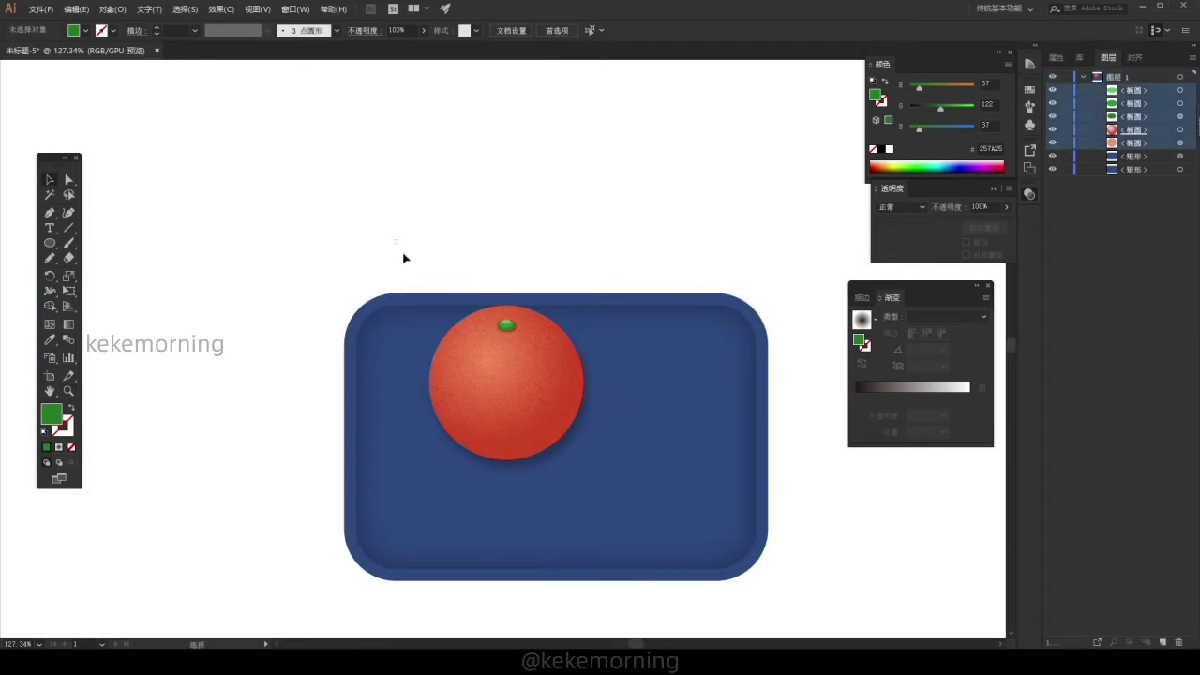
{"action": "left_click", "coordinate": [626, 469]}
{"action": "left_click", "coordinate": [528, 396]}
{"action": "right_click", "coordinate": [528, 397]}
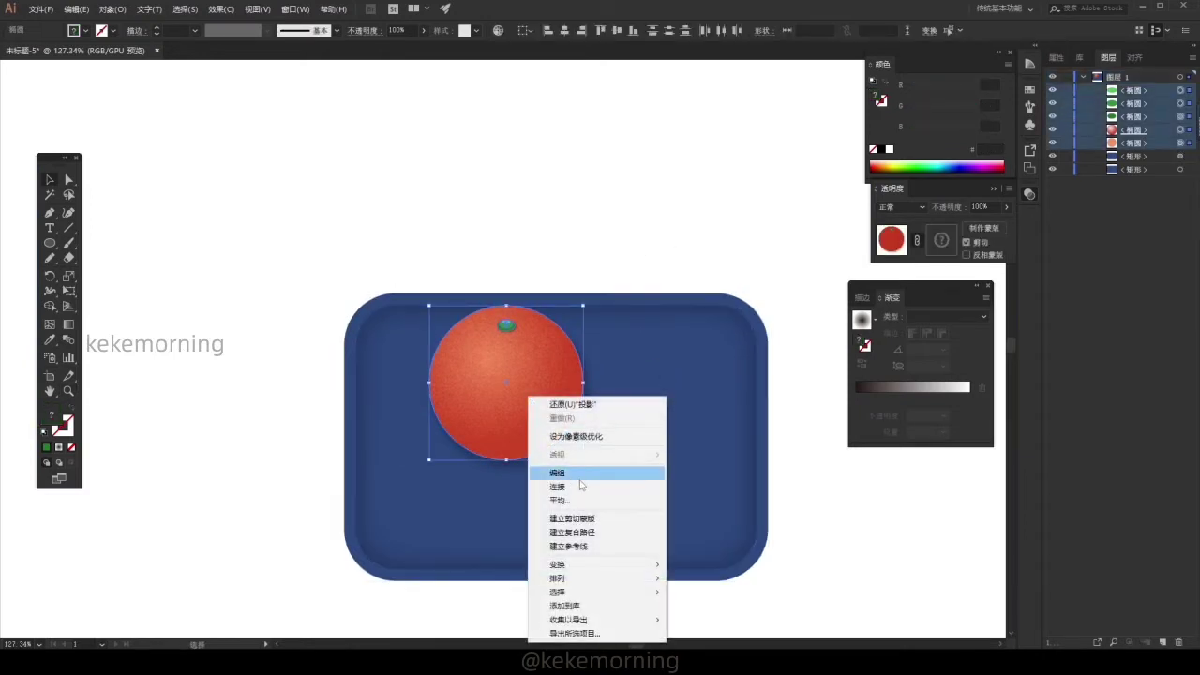
{"action": "left_click", "coordinate": [579, 475]}
- Duplicate the tomato twice into a pyramid, send the left one back, tilt the top one
{"action": "mouse_move", "coordinate": [531, 406]}
{"action": "left_mouse_down"}
{"action": "mouse_move", "coordinate": [554, 490]}
{"action": "mouse_move", "coordinate": [535, 525]}
{"action": "left_mouse_up"}
{"action": "left_click_drag", "start_coordinate": [533, 379], "coordinate": [604, 377]}
{"action": "left_click_drag", "start_coordinate": [515, 497], "coordinate": [635, 497]}
{"action": "mouse_move", "coordinate": [600, 371]}
{"action": "left_mouse_down"}
{"action": "mouse_move", "coordinate": [523, 426]}
{"action": "mouse_move", "coordinate": [511, 475]}
{"action": "left_mouse_up"}
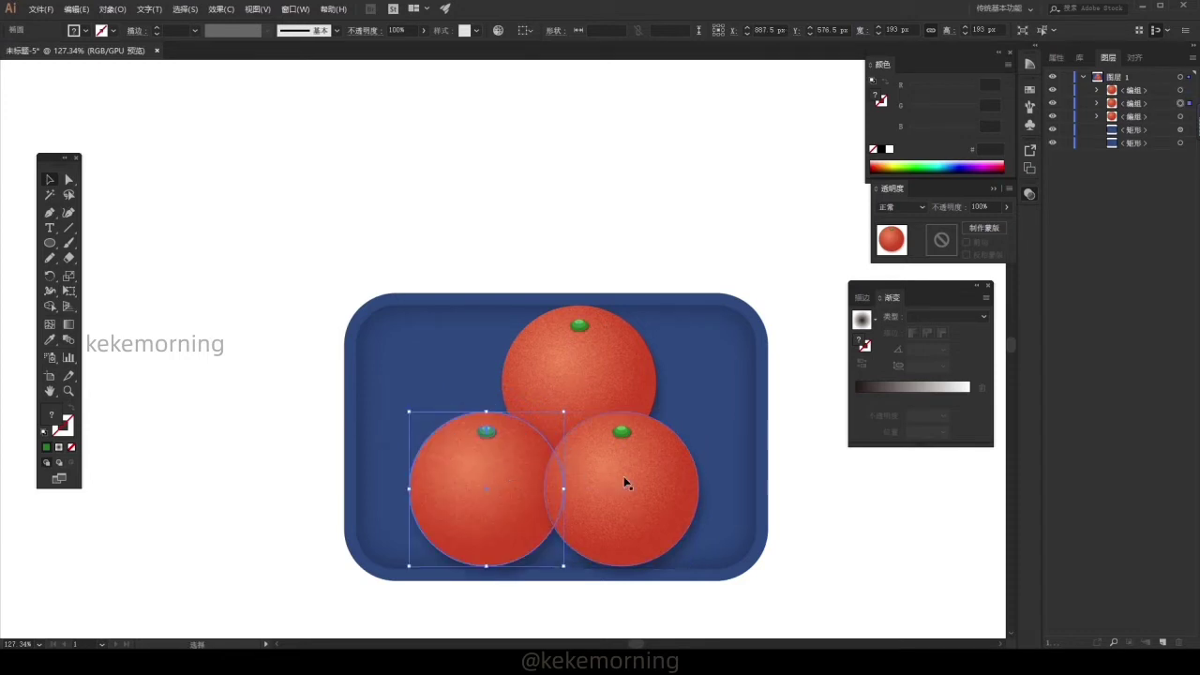
{"action": "key", "text": "ctrl+bracketleft"}
{"action": "left_click", "coordinate": [602, 375]}
{"action": "left_click_drag", "start_coordinate": [662, 467], "coordinate": [612, 378]}
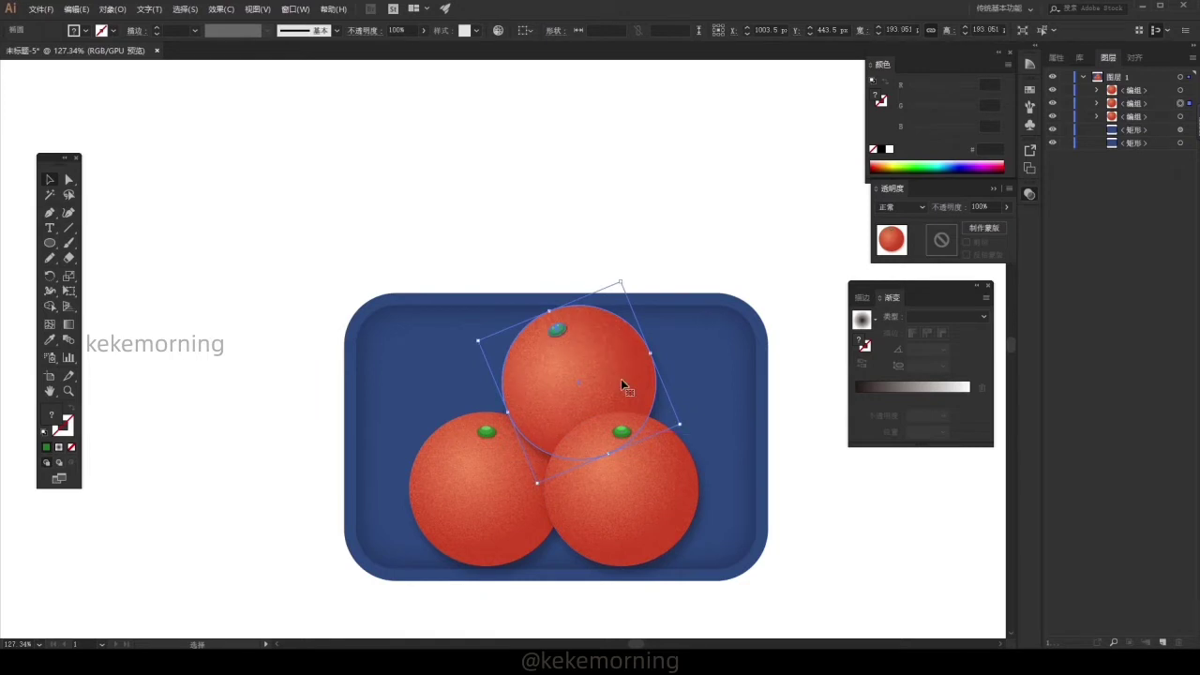
{"action": "left_click", "coordinate": [642, 503]}
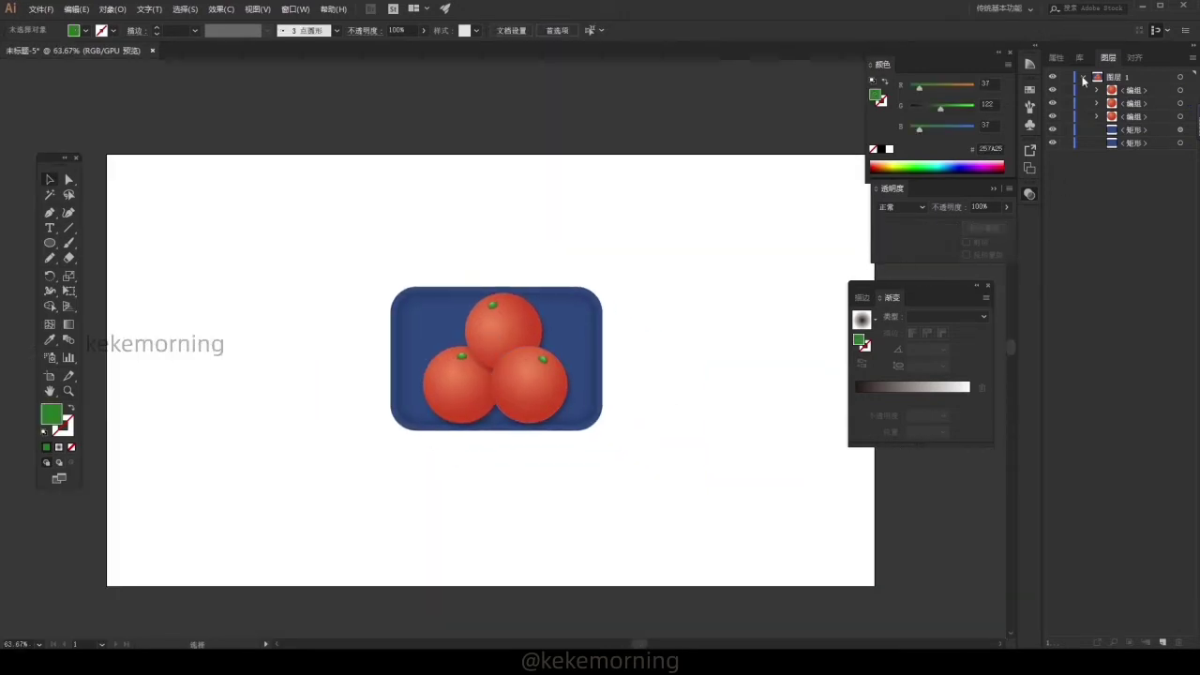
- Add a new layer and set the Pencil tool's fidelity to Smooth
{"action": "left_click", "coordinate": [1083, 78]}
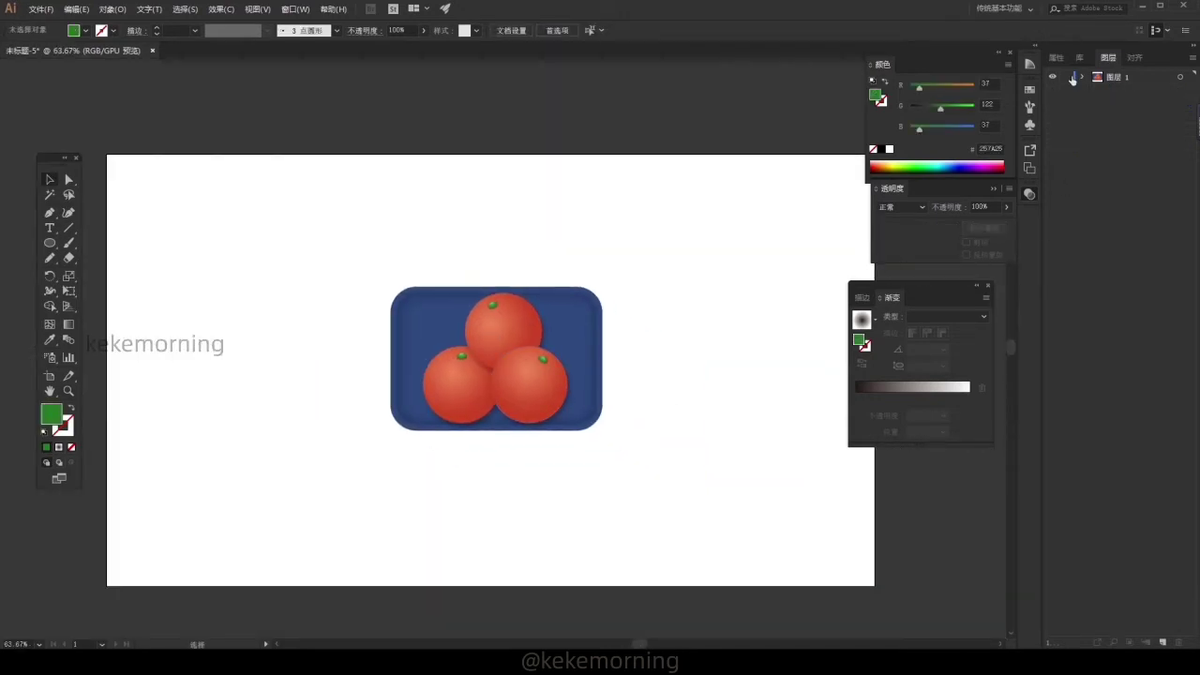
{"action": "left_click", "coordinate": [1164, 643]}
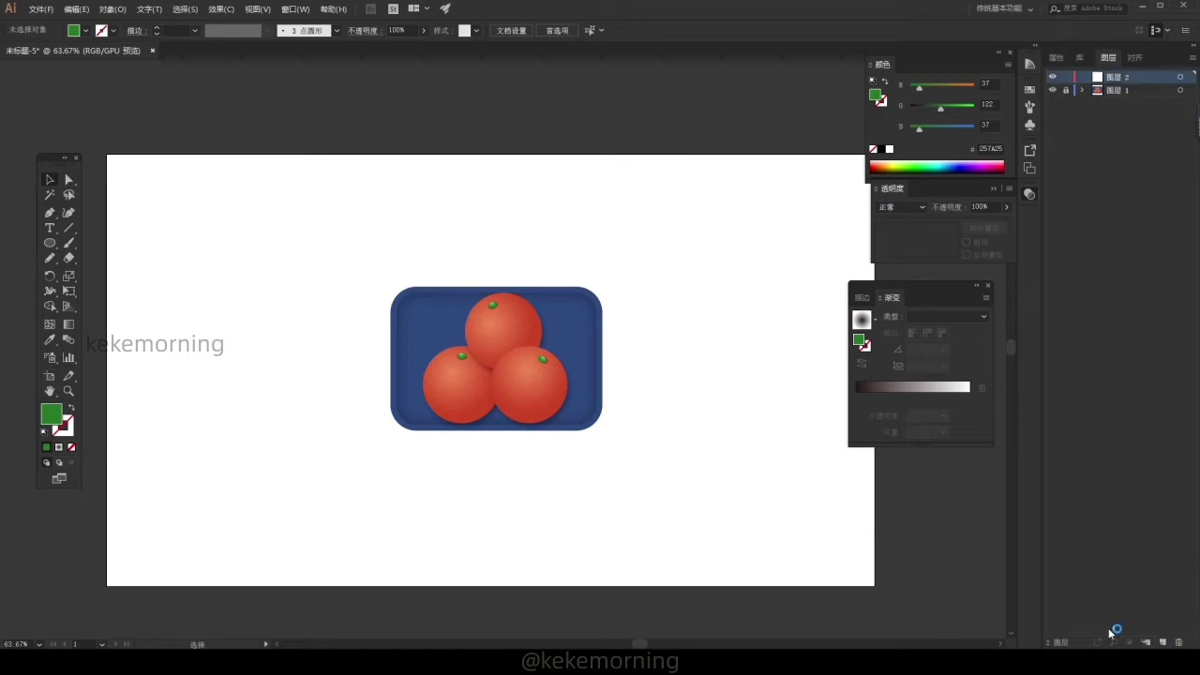
{"action": "double_click", "coordinate": [49, 258]}
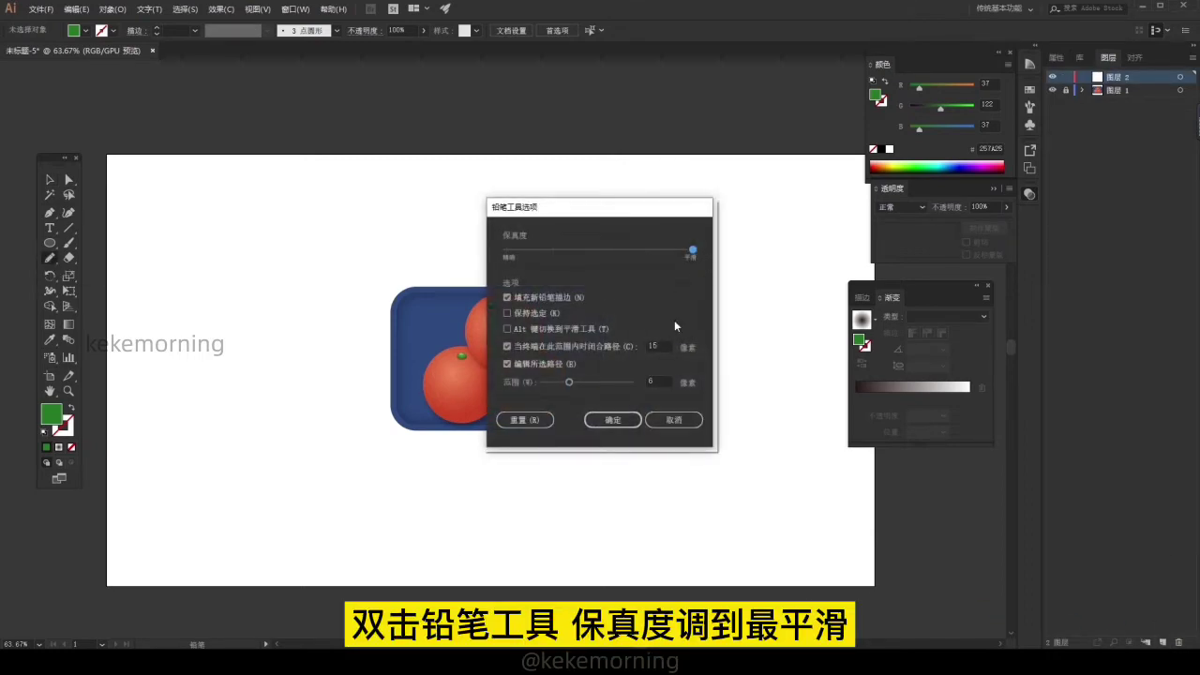
{"action": "left_click", "coordinate": [612, 419]}
- Set a white linear gradient fill with stop opacities 10% and 50%
{"action": "left_click", "coordinate": [931, 316]}
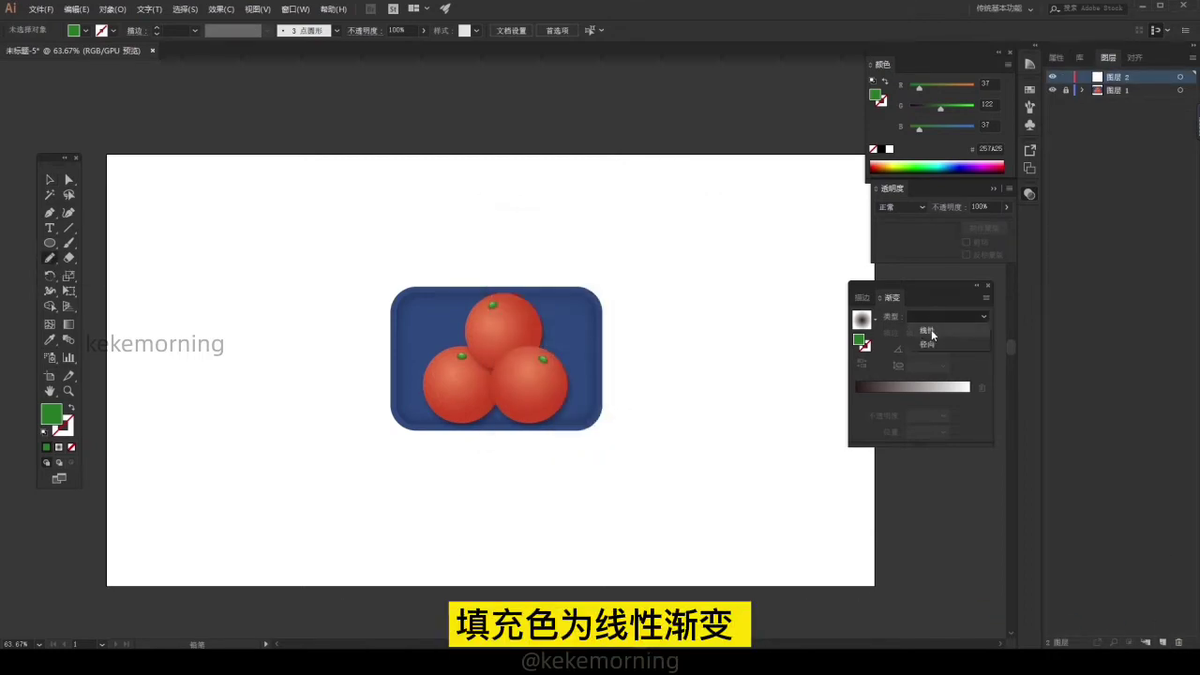
{"action": "left_click", "coordinate": [931, 330]}
{"action": "left_click", "coordinate": [970, 398]}
{"action": "left_click", "coordinate": [904, 397]}
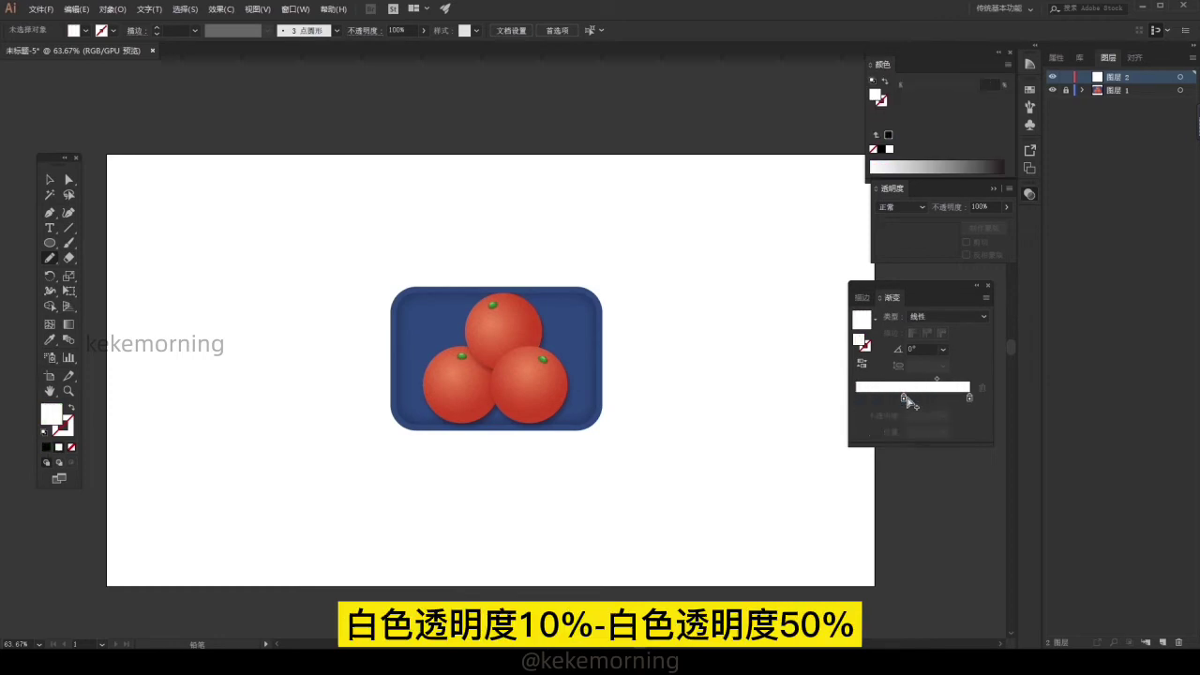
{"action": "left_click_drag", "start_coordinate": [906, 400], "coordinate": [855, 401]}
{"action": "left_click", "coordinate": [943, 415]}
{"action": "left_click", "coordinate": [959, 444]}
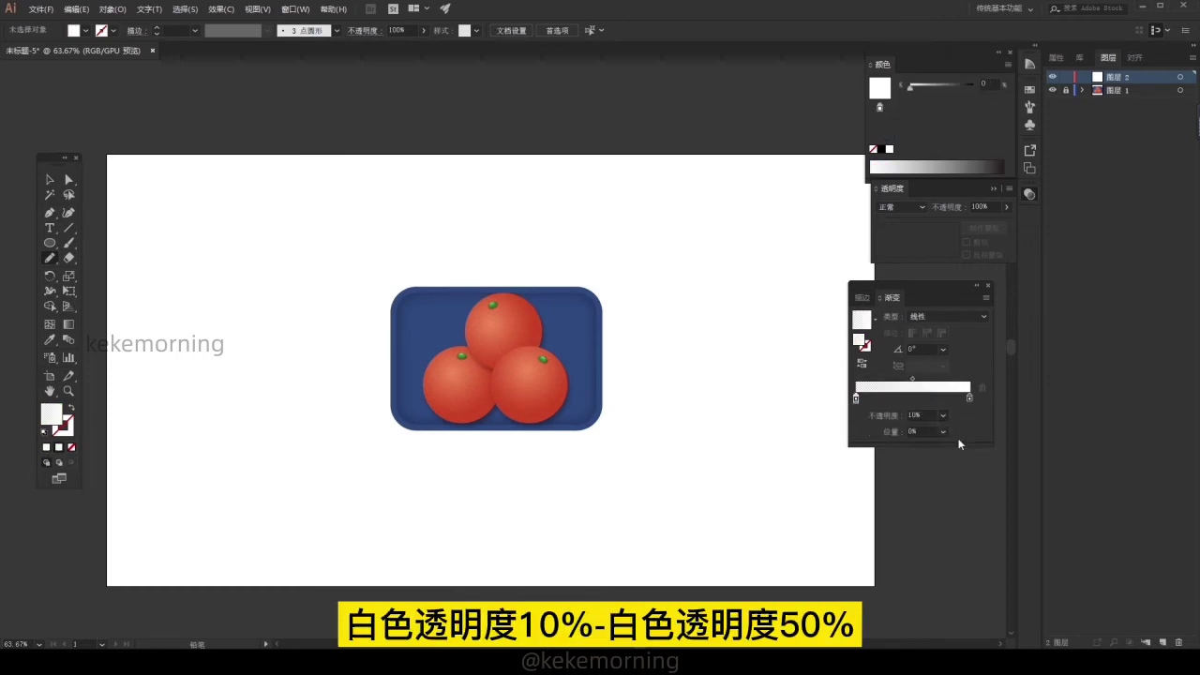
{"action": "left_click", "coordinate": [970, 397]}
{"action": "left_click", "coordinate": [942, 416]}
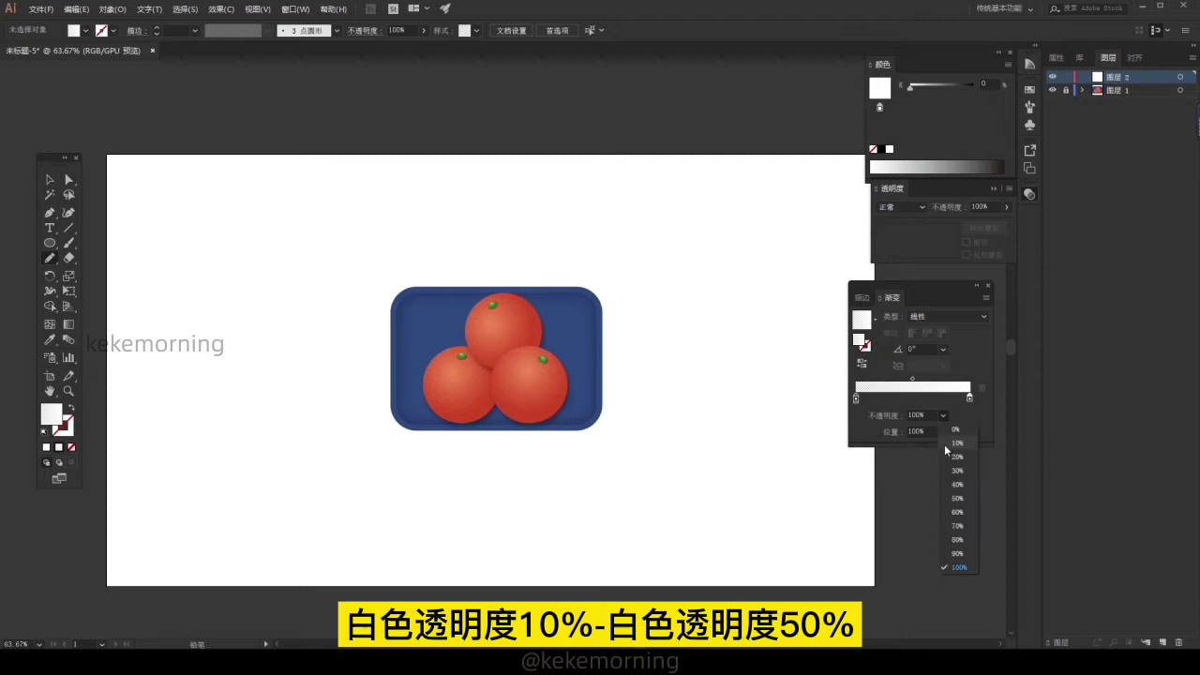
{"action": "left_click", "coordinate": [957, 498]}
{"action": "scroll", "coordinate": [576, 423], "scroll_direction": "up", "scroll_amount": 3}
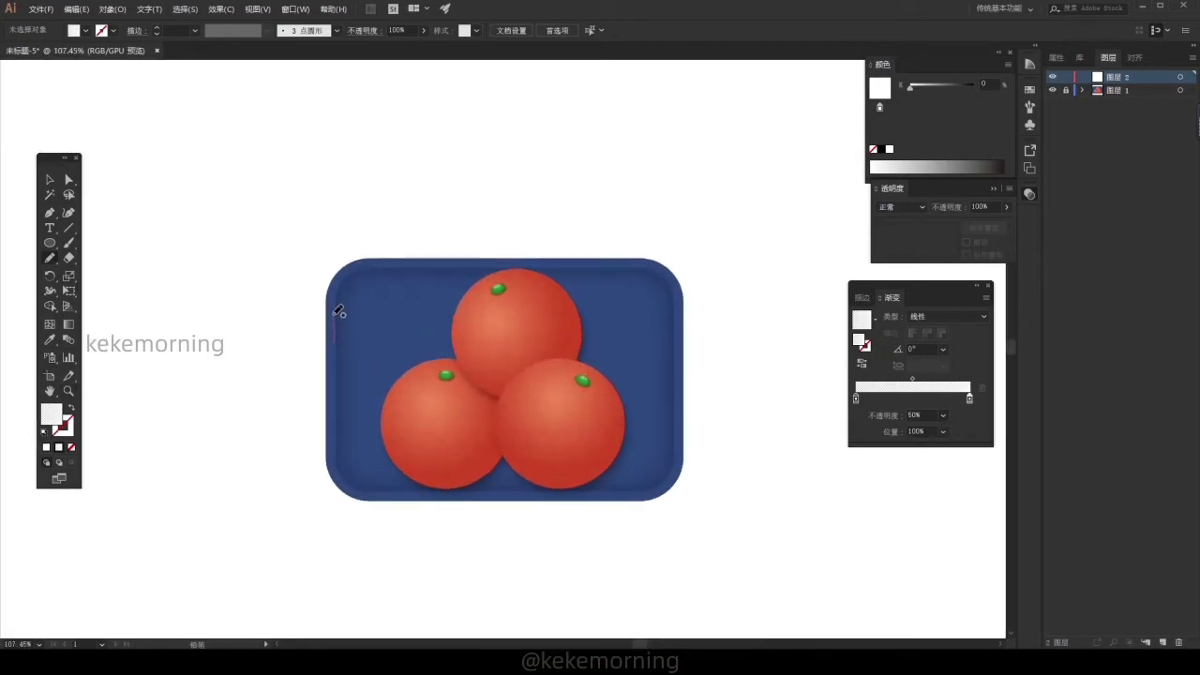
- Draw translucent white highlight shapes along the tray's top edges and over the three tomatoes
{"action": "left_click_drag", "start_coordinate": [368, 266], "coordinate": [401, 269]}
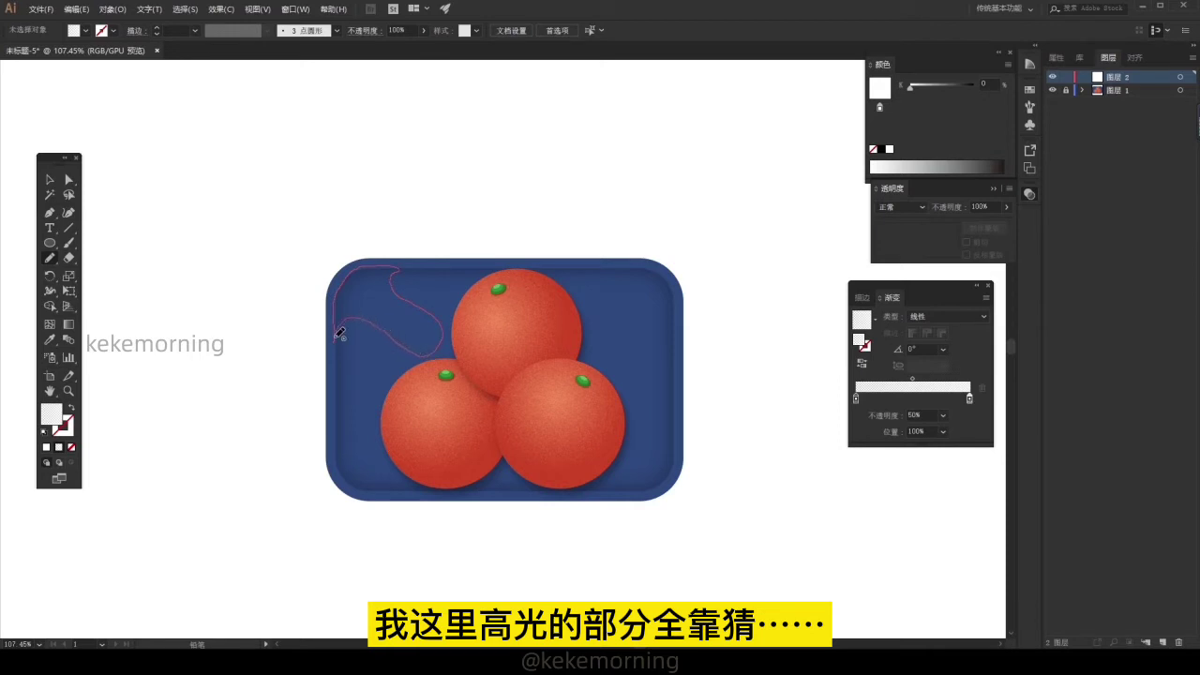
{"action": "left_click_drag", "start_coordinate": [340, 333], "coordinate": [336, 338]}
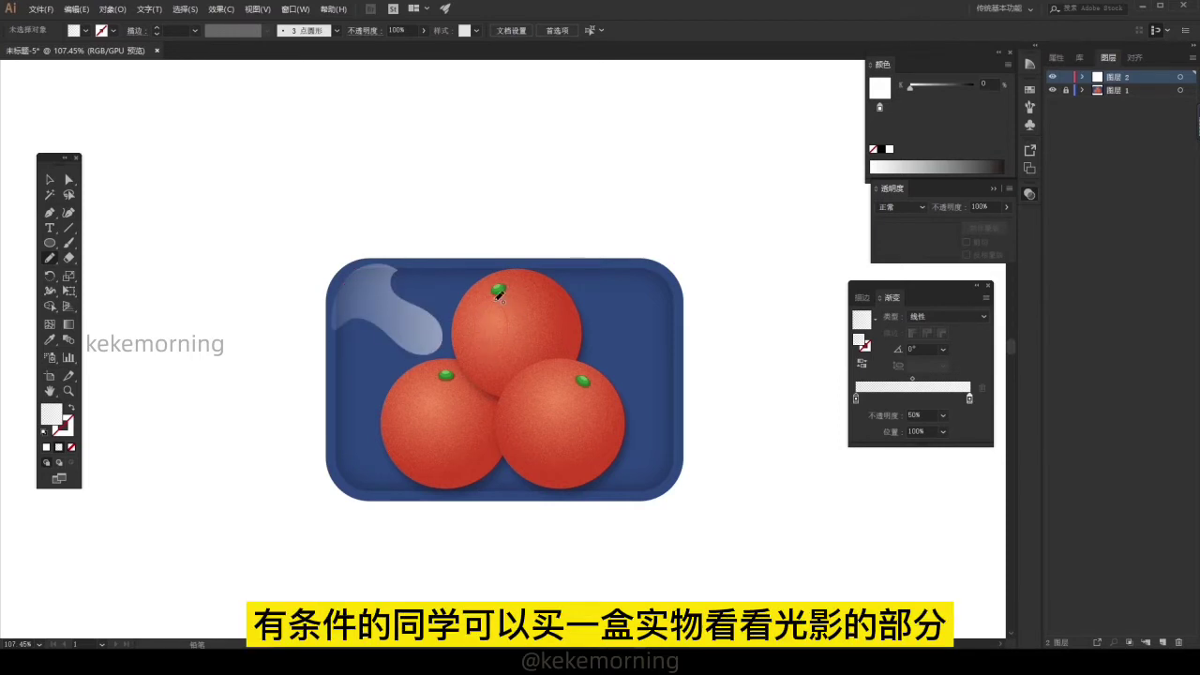
{"action": "left_click_drag", "start_coordinate": [479, 311], "coordinate": [480, 309]}
{"action": "mouse_move", "coordinate": [656, 270]}
{"action": "left_mouse_down"}
{"action": "mouse_move", "coordinate": [596, 293]}
{"action": "mouse_move", "coordinate": [650, 297]}
{"action": "mouse_move", "coordinate": [658, 269]}
{"action": "left_mouse_up"}
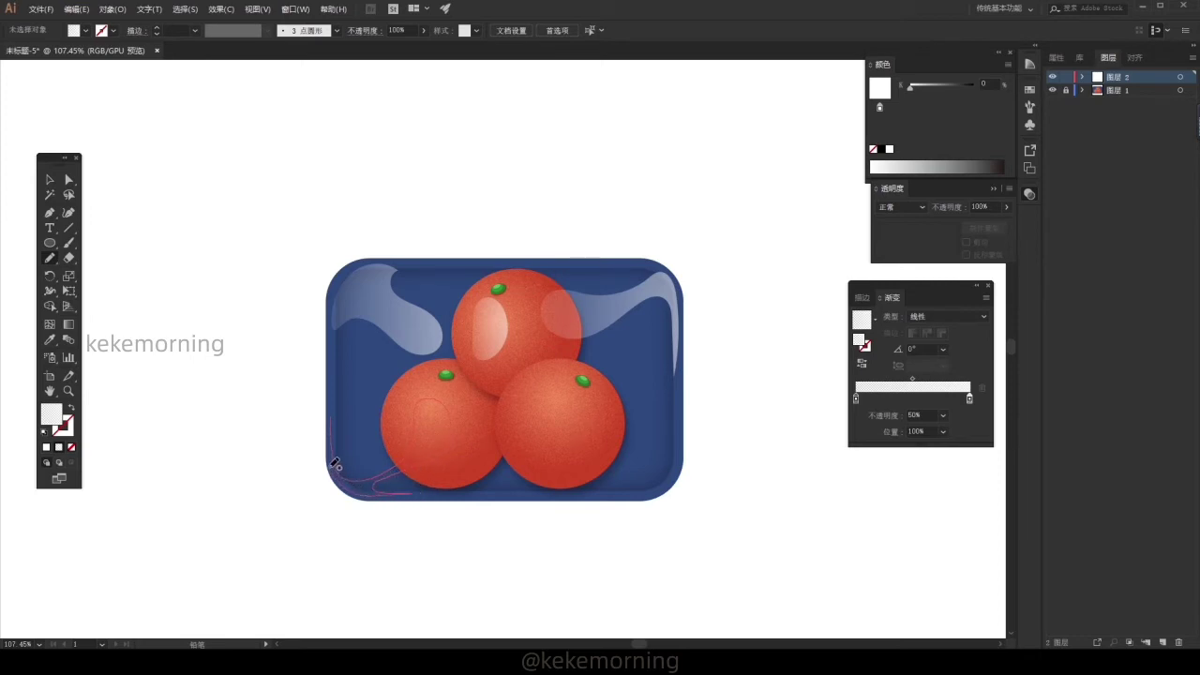
{"action": "left_click_drag", "start_coordinate": [334, 426], "coordinate": [411, 366]}
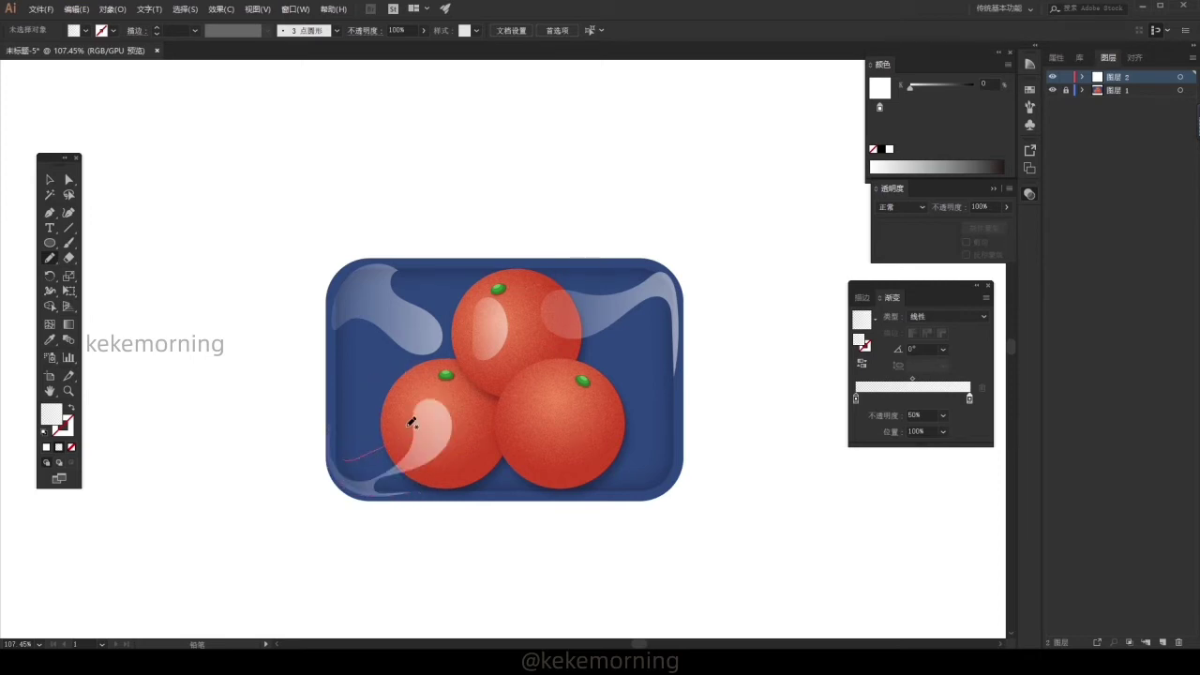
{"action": "left_click_drag", "start_coordinate": [371, 456], "coordinate": [337, 452]}
{"action": "left_click_drag", "start_coordinate": [405, 366], "coordinate": [344, 323]}
{"action": "mouse_move", "coordinate": [542, 446]}
{"action": "left_mouse_down"}
{"action": "mouse_move", "coordinate": [500, 493]}
{"action": "mouse_move", "coordinate": [447, 489]}
{"action": "left_mouse_up"}
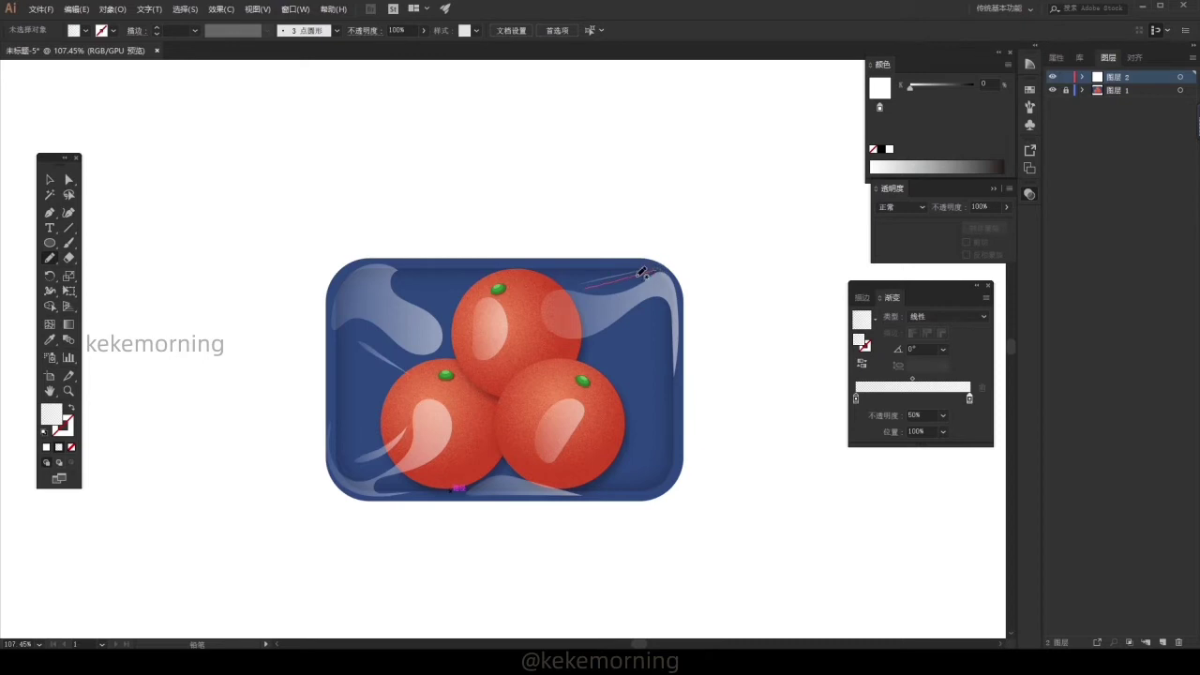
- Add thin highlight streaks along the tray's top and side edges and under the left tomato
{"action": "left_click_drag", "start_coordinate": [591, 284], "coordinate": [581, 287]}
{"action": "left_click_drag", "start_coordinate": [409, 274], "coordinate": [409, 269]}
{"action": "left_click_drag", "start_coordinate": [434, 277], "coordinate": [397, 259]}
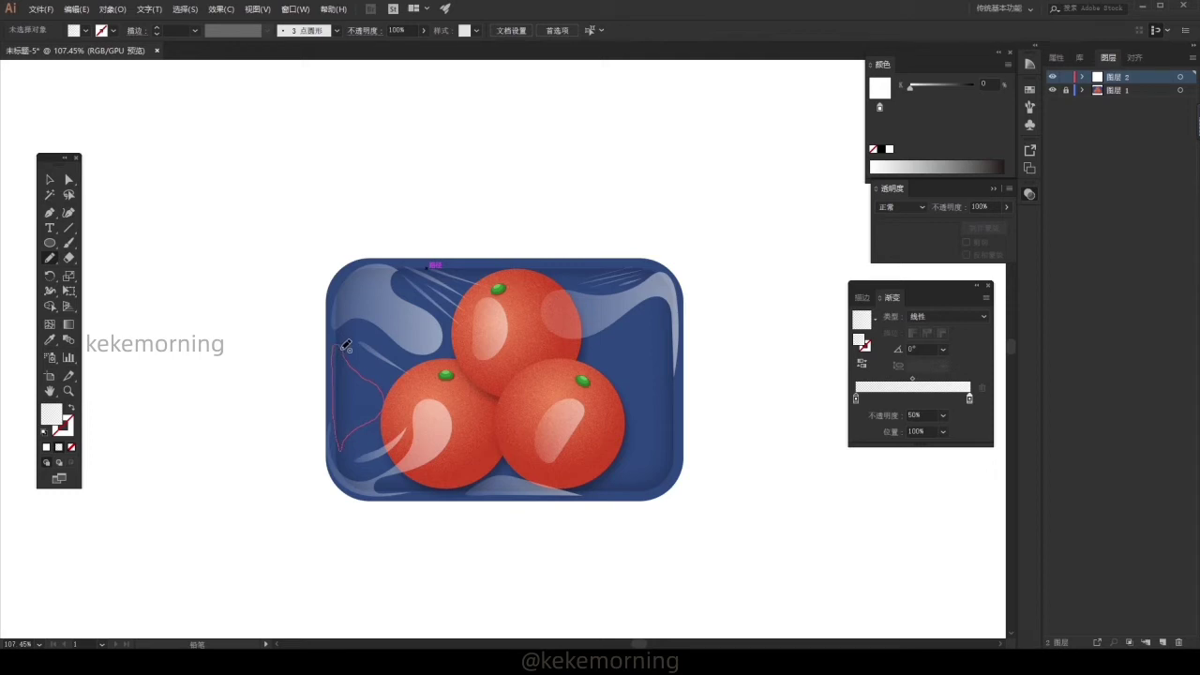
{"action": "left_click_drag", "start_coordinate": [345, 345], "coordinate": [343, 349]}
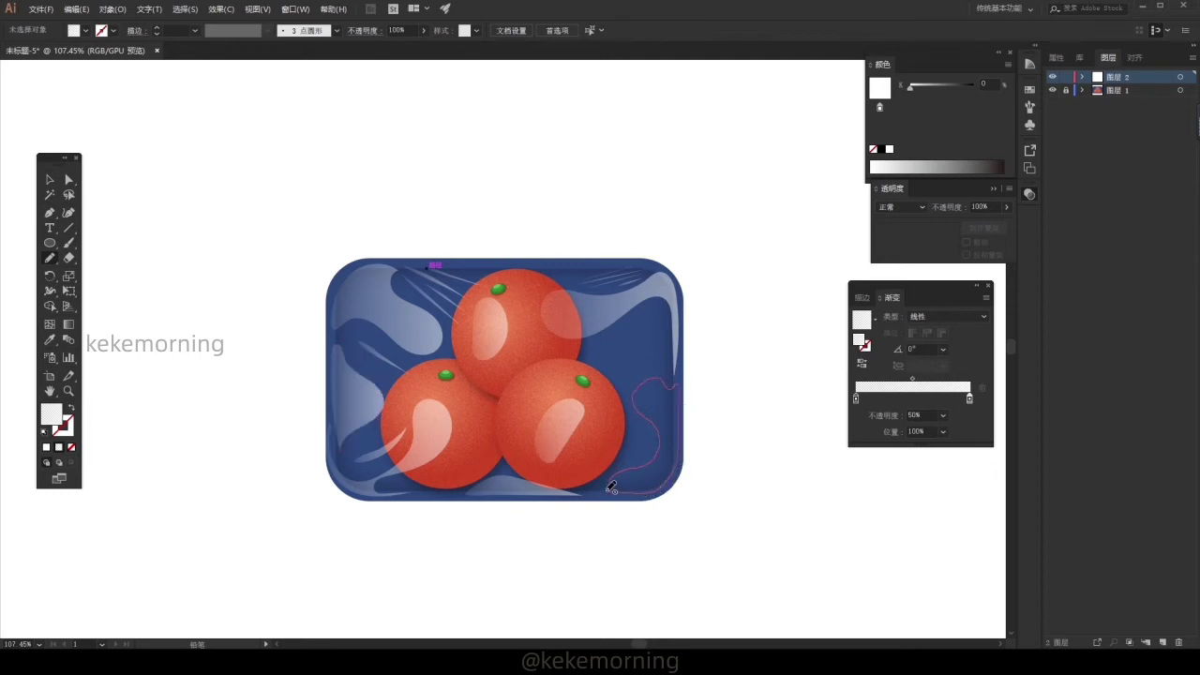
{"action": "left_click_drag", "start_coordinate": [611, 479], "coordinate": [661, 496]}
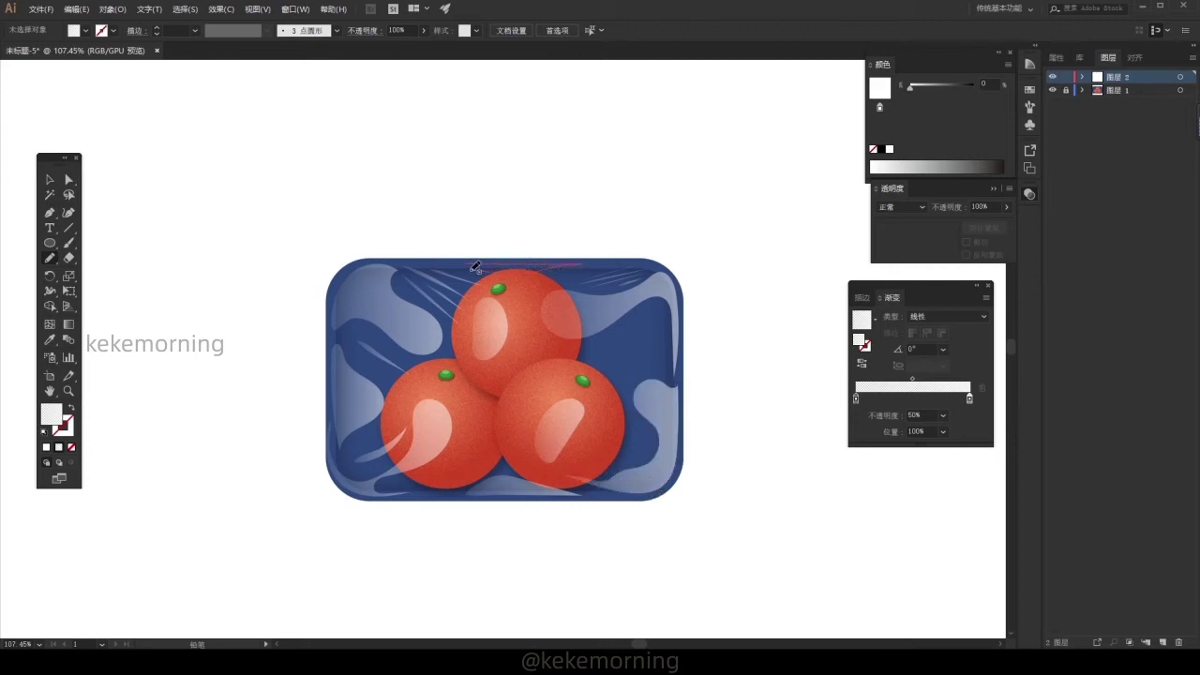
{"action": "left_click_drag", "start_coordinate": [437, 261], "coordinate": [439, 262]}
{"action": "key", "text": "ctrl+1"}
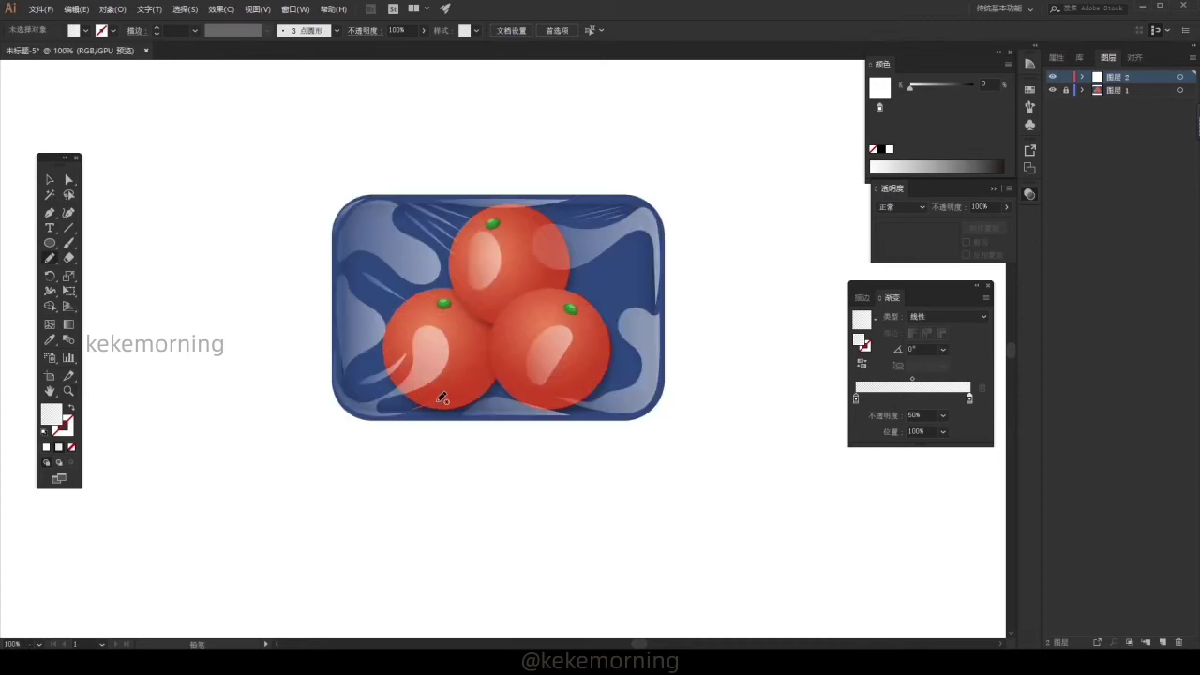
{"action": "left_click_drag", "start_coordinate": [427, 402], "coordinate": [396, 411]}
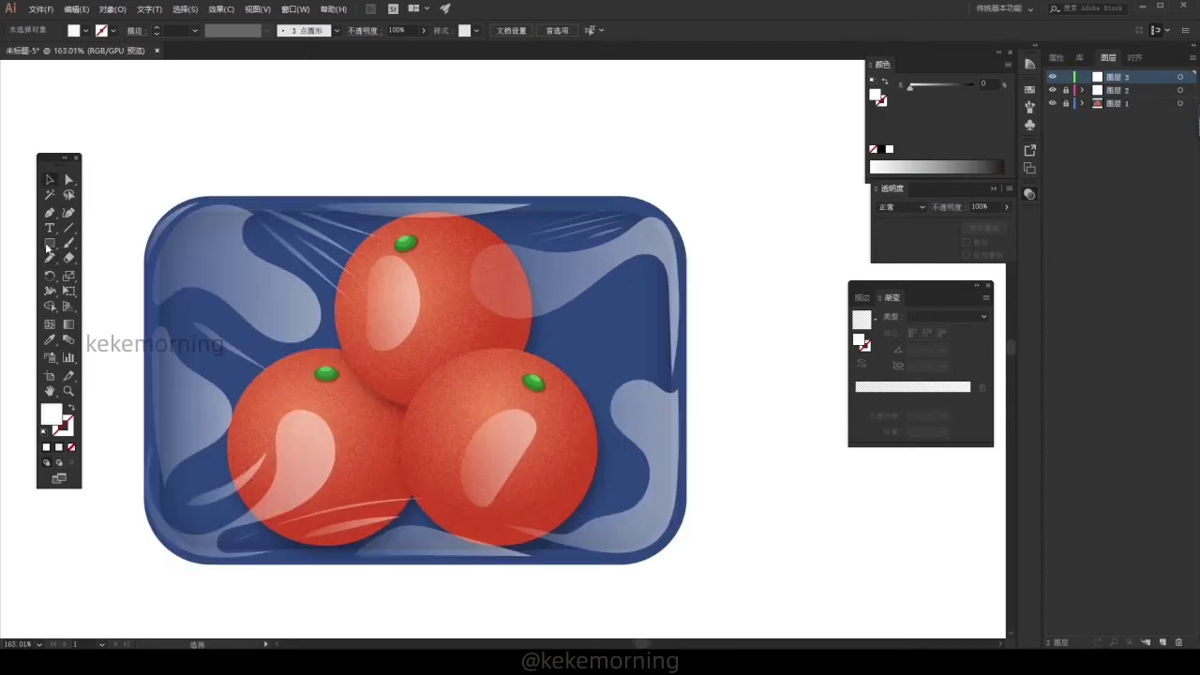
- Draw the label rectangle with a salmon strip and place KEKEMORNING text in it
{"action": "mouse_move", "coordinate": [533, 458]}
{"action": "left_mouse_down"}
{"action": "mouse_move", "coordinate": [655, 523]}
{"action": "mouse_move", "coordinate": [609, 474]}
{"action": "left_mouse_up"}
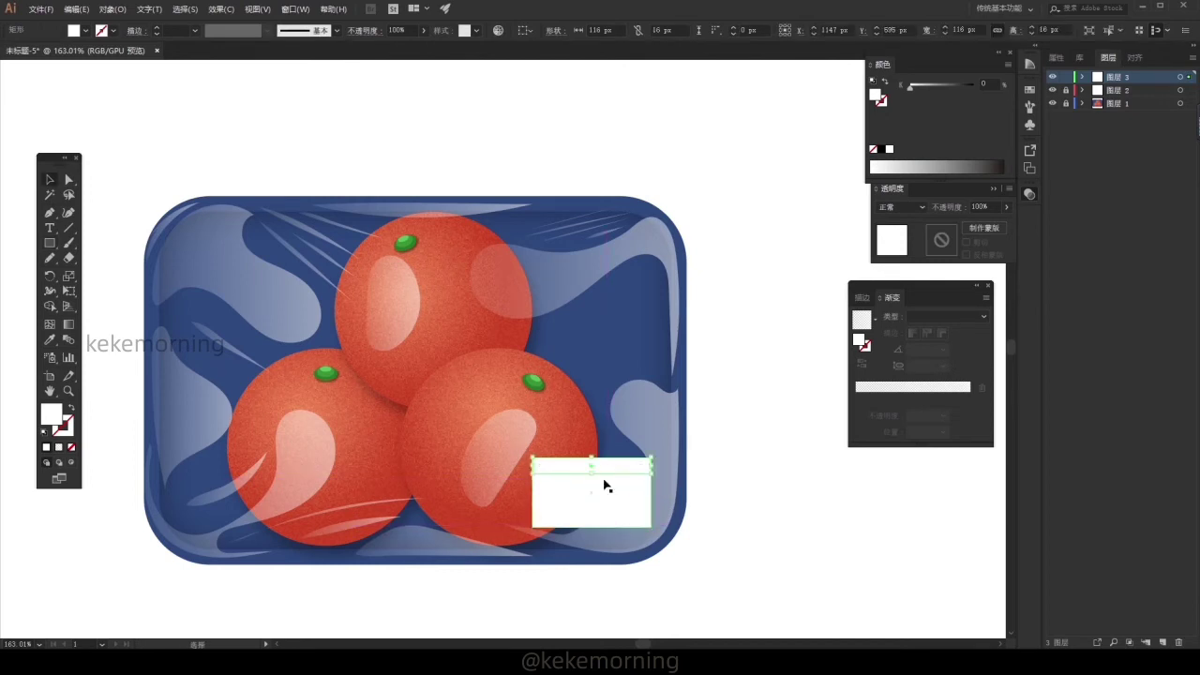
{"action": "double_click", "coordinate": [53, 415]}
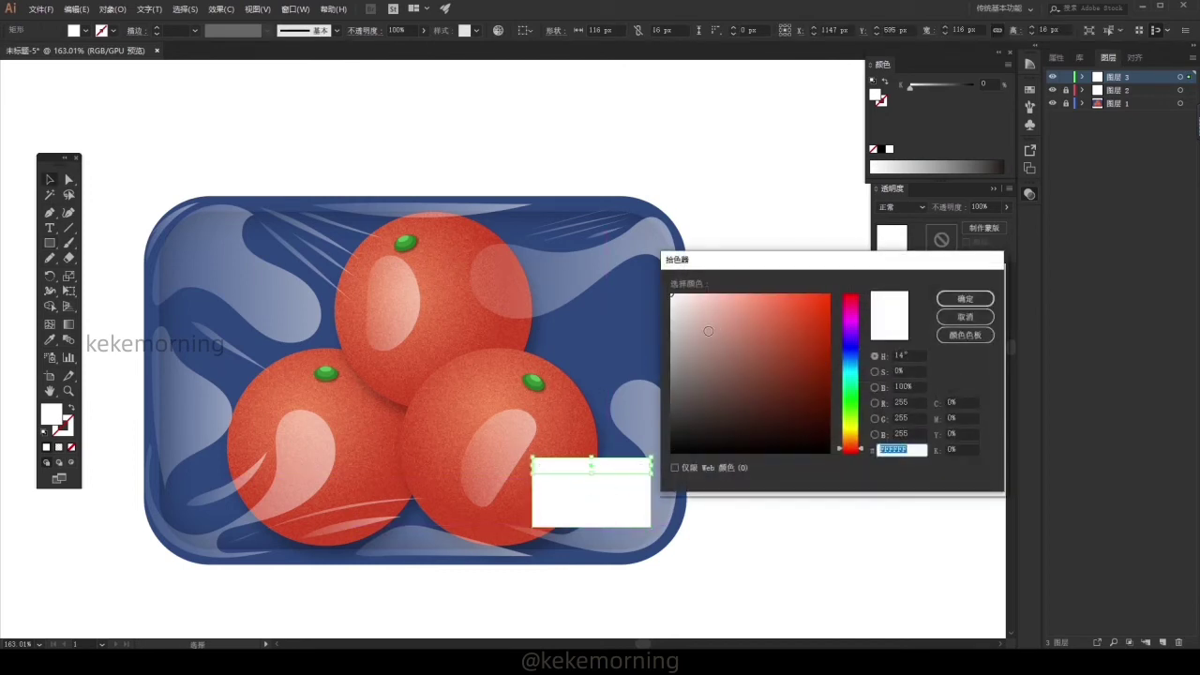
{"action": "left_click", "coordinate": [965, 298]}
{"action": "key", "text": "t"}
{"action": "left_click", "coordinate": [549, 593]}
{"action": "type", "text": "KEKEMORNING"}
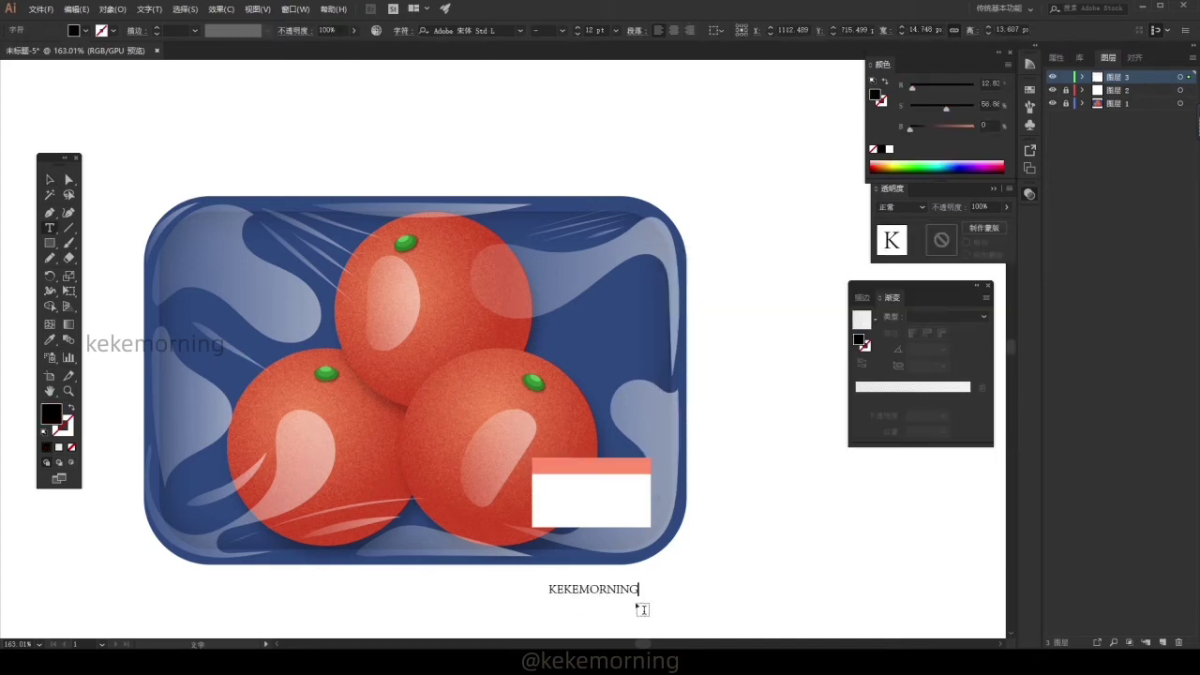
{"action": "mouse_move", "coordinate": [623, 590]}
{"action": "left_mouse_down"}
{"action": "mouse_move", "coordinate": [619, 468]}
{"action": "mouse_move", "coordinate": [643, 528]}
{"action": "left_mouse_up"}
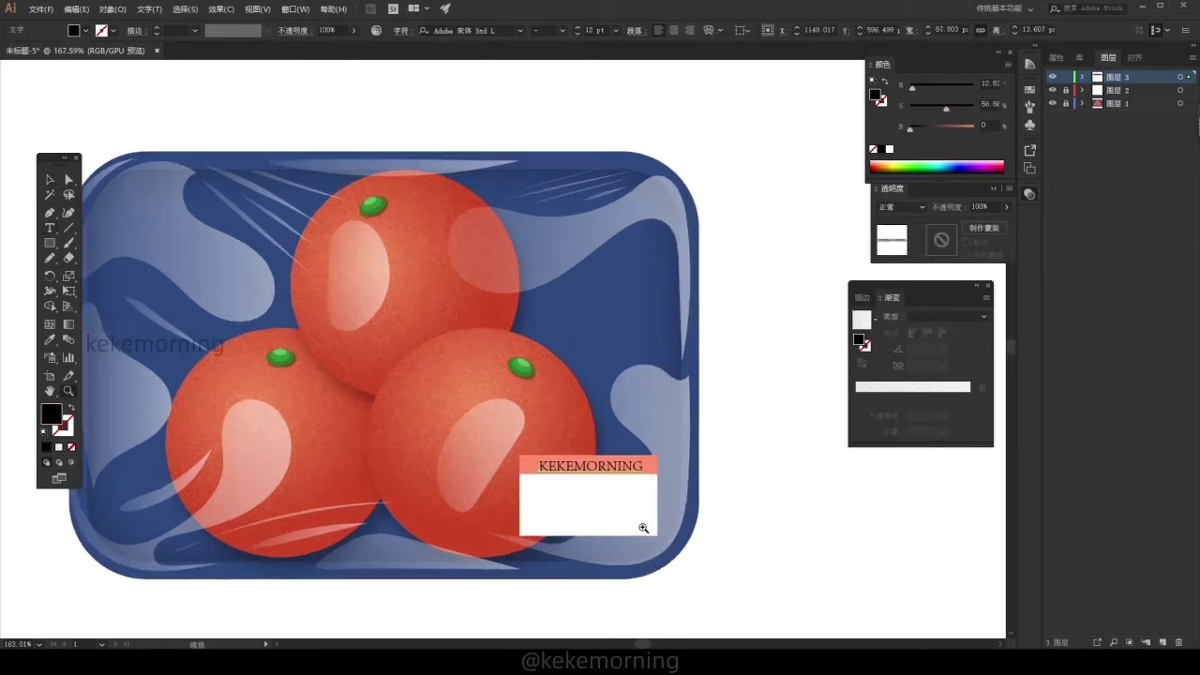
- Duplicate the text into the white area and change it to 西樵红橙
{"action": "left_click_drag", "start_coordinate": [590, 466], "coordinate": [570, 516]}
{"action": "key", "text": "t"}
{"action": "double_click", "coordinate": [563, 517]}
{"action": "type", "text": "sgsw"}
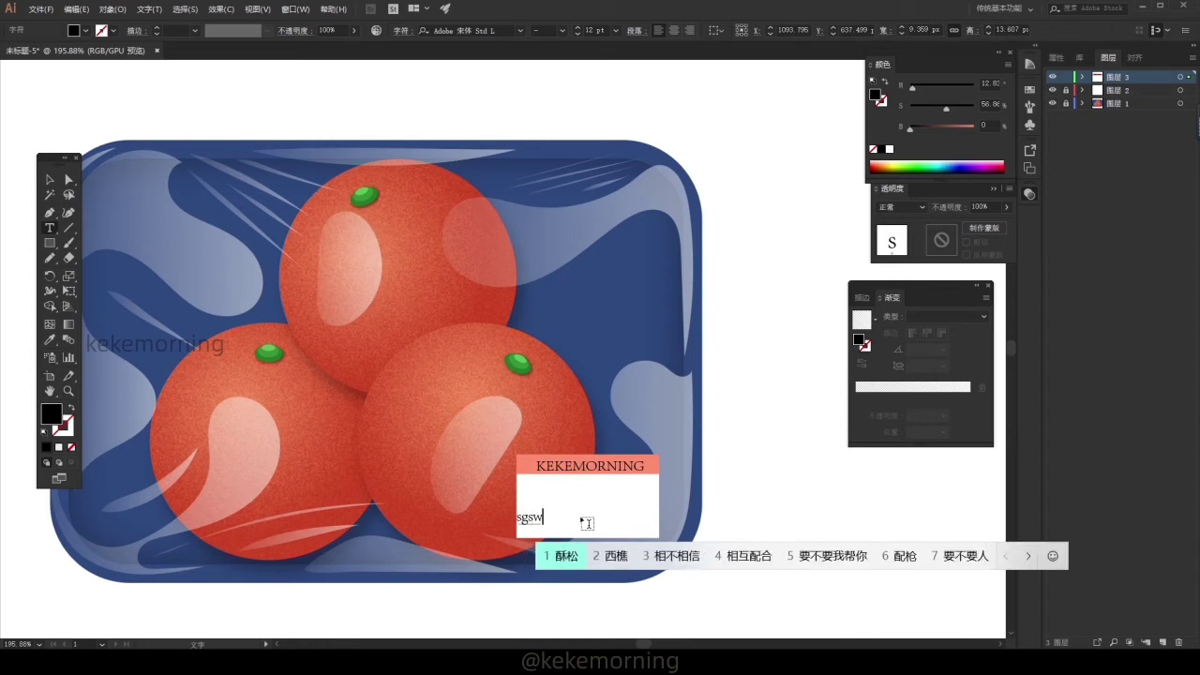
{"action": "type", "text": "2hongcheng"}
{"action": "key", "text": "space"}
{"action": "key", "text": "Escape"}
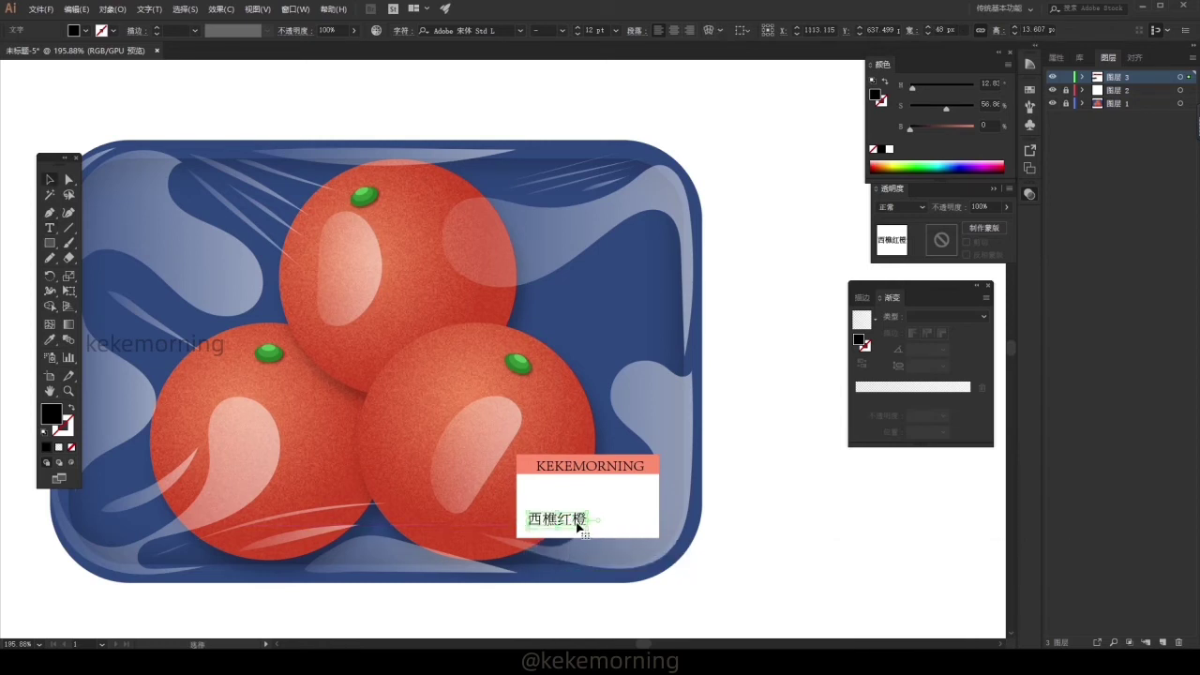
- Duplicate the product name above itself and change it to the price 9.9元
{"action": "left_click_drag", "start_coordinate": [578, 528], "coordinate": [578, 506]}
{"action": "key", "text": "t"}
{"action": "double_click", "coordinate": [577, 498]}
{"action": "type", "text": "9."}
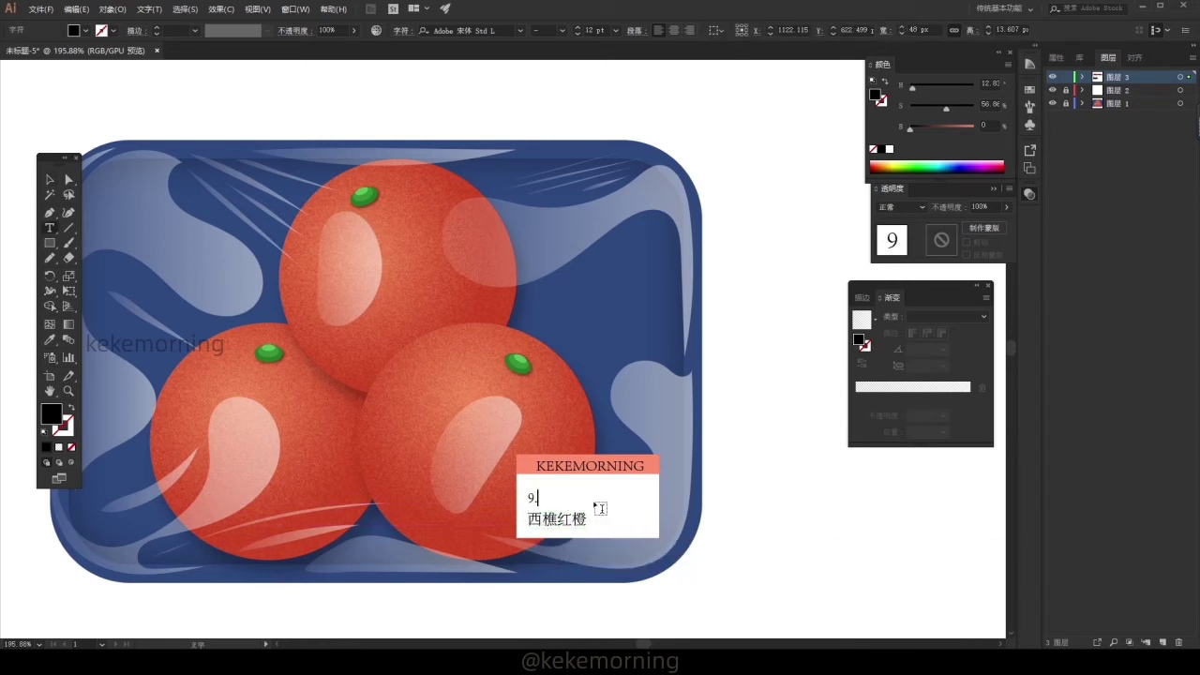
{"action": "type", "text": "9元"}
{"action": "key", "text": "Escape"}
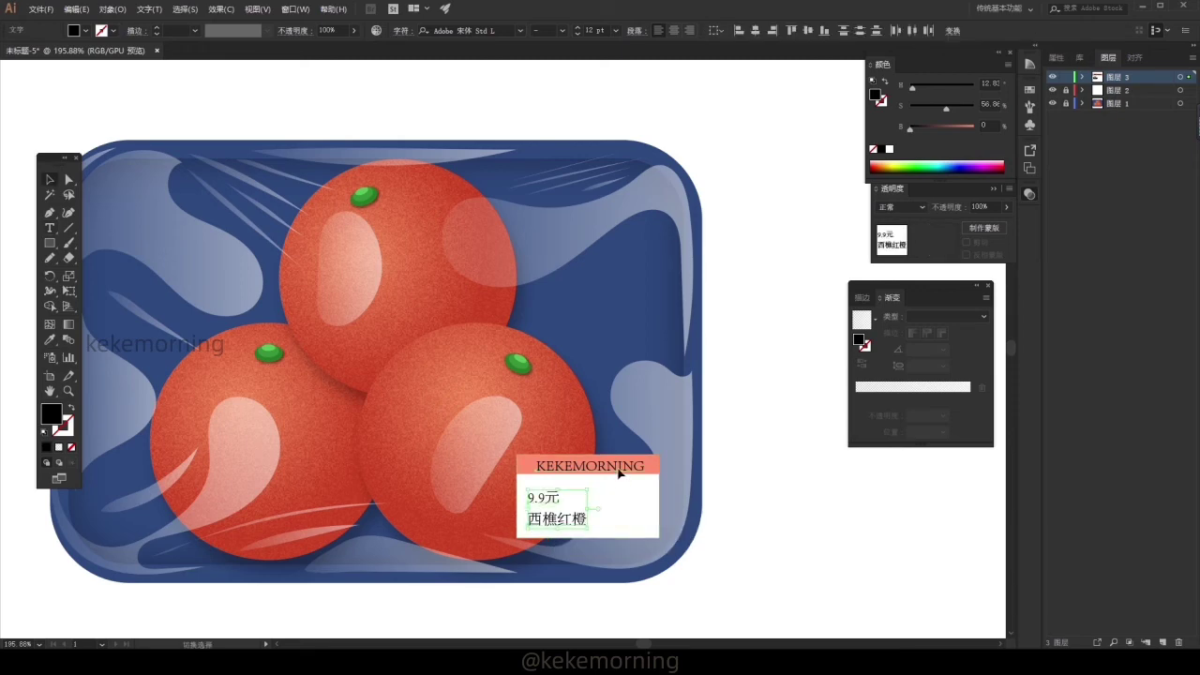
- Set the label text font to 阿里巴巴普惠体 Regular
{"action": "left_click", "coordinate": [1056, 57]}
{"action": "left_click", "coordinate": [1181, 298]}
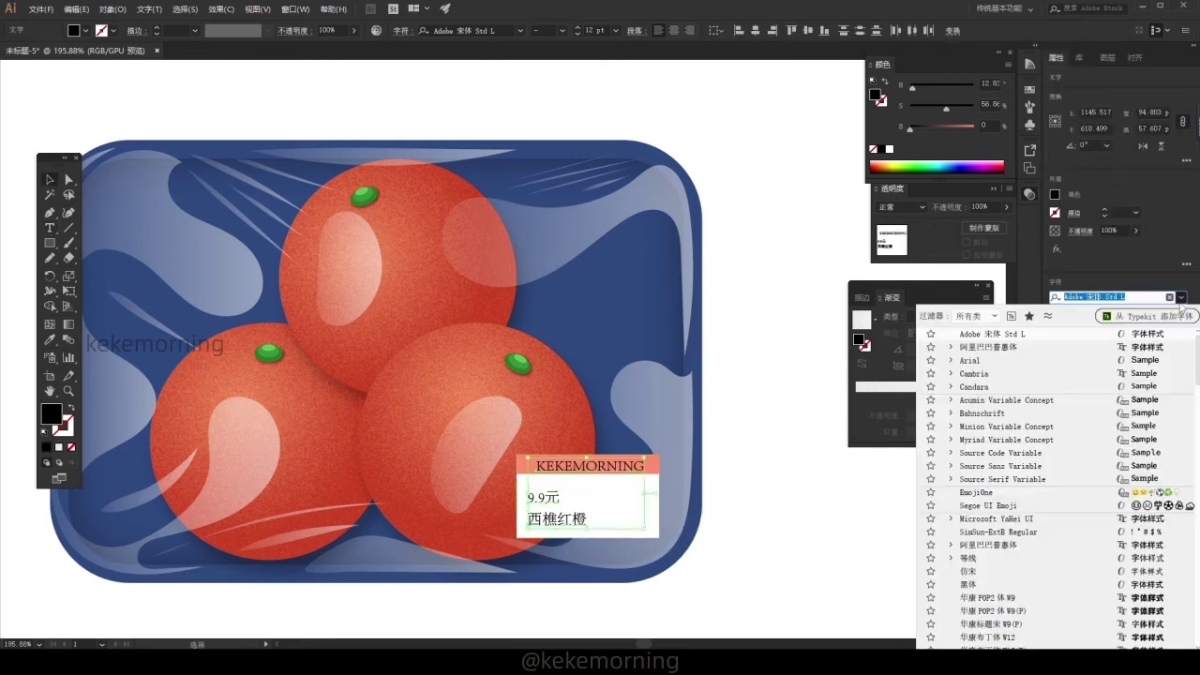
{"action": "left_click", "coordinate": [1015, 352]}
{"action": "left_click", "coordinate": [1181, 313]}
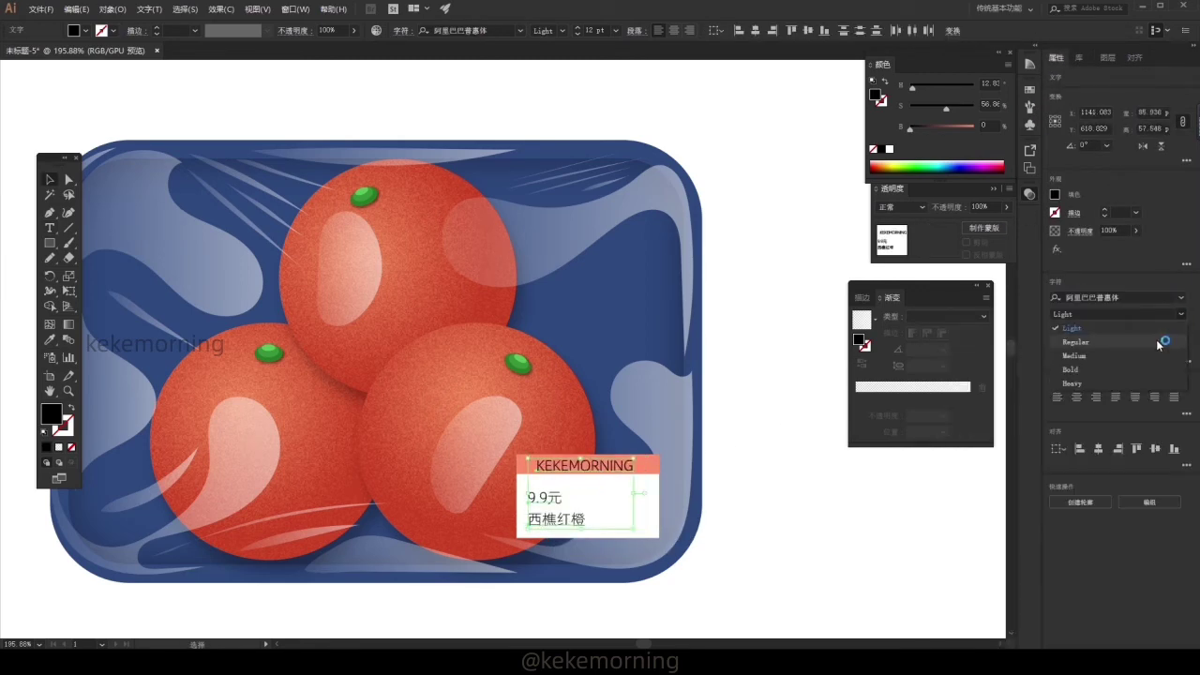
{"action": "left_click", "coordinate": [1100, 345]}
- Enlarge KEKEMORNING to fill the salmon strip and make it white
{"action": "left_click", "coordinate": [581, 465]}
{"action": "left_click_drag", "start_coordinate": [637, 458], "coordinate": [663, 460]}
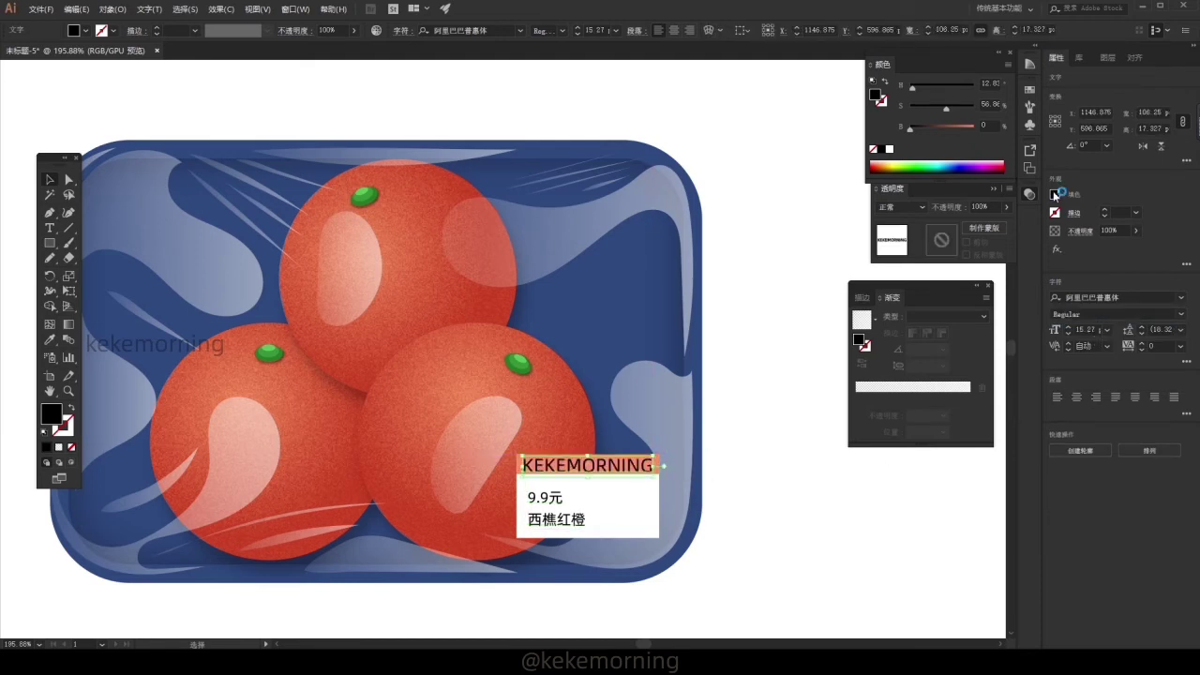
{"action": "left_click", "coordinate": [1055, 194]}
{"action": "left_click", "coordinate": [938, 245]}
- Enlarge the 9.9 digits of the price to 24 pt
{"action": "left_click", "coordinate": [759, 549]}
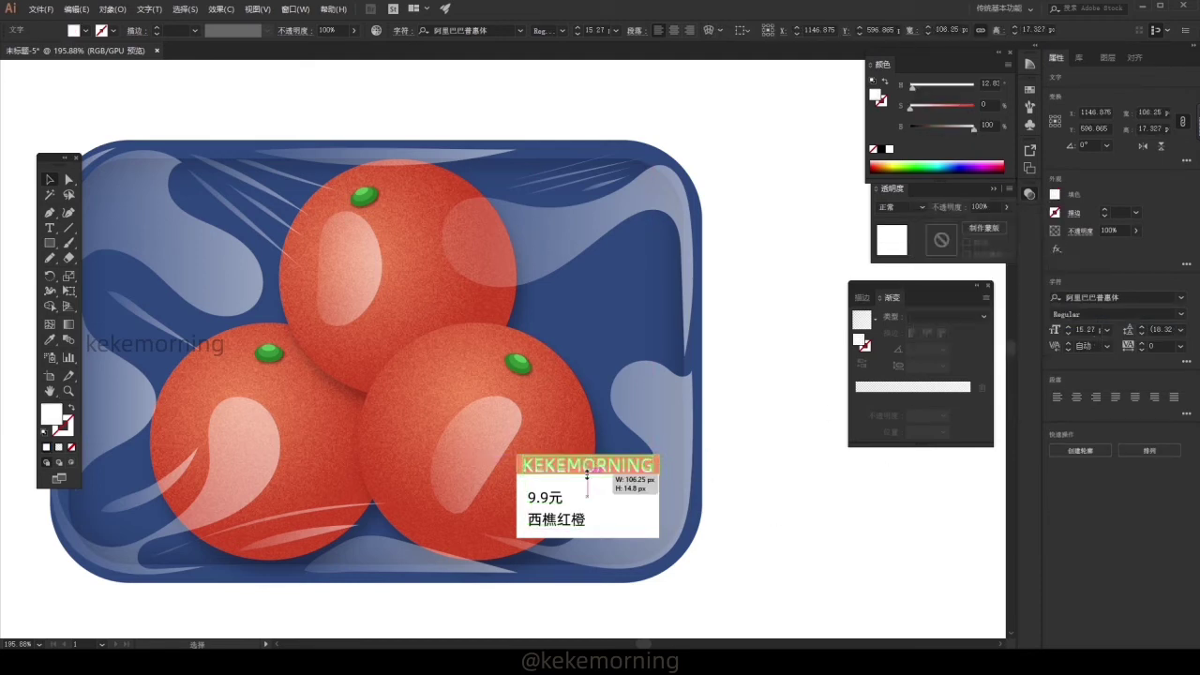
{"action": "key", "text": "t"}
{"action": "left_click_drag", "start_coordinate": [528, 498], "coordinate": [547, 498]}
{"action": "left_click", "coordinate": [1070, 328]}
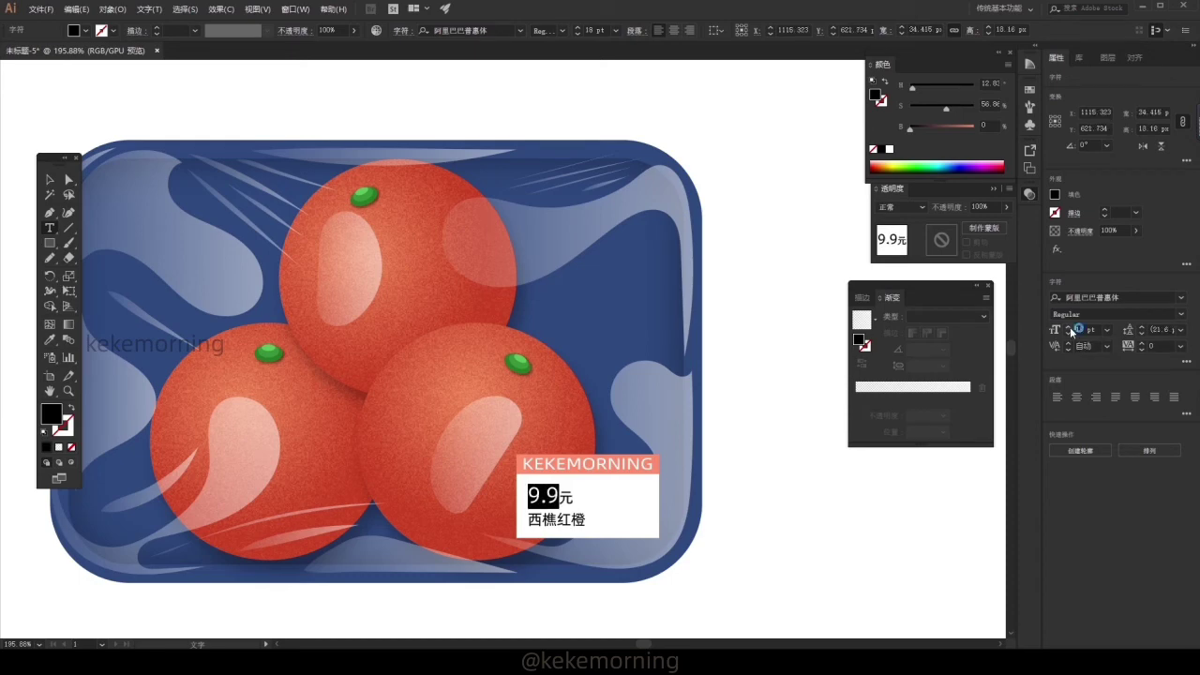
{"action": "left_click", "coordinate": [1070, 328]}
{"action": "key", "text": "ctrl+shift+a"}
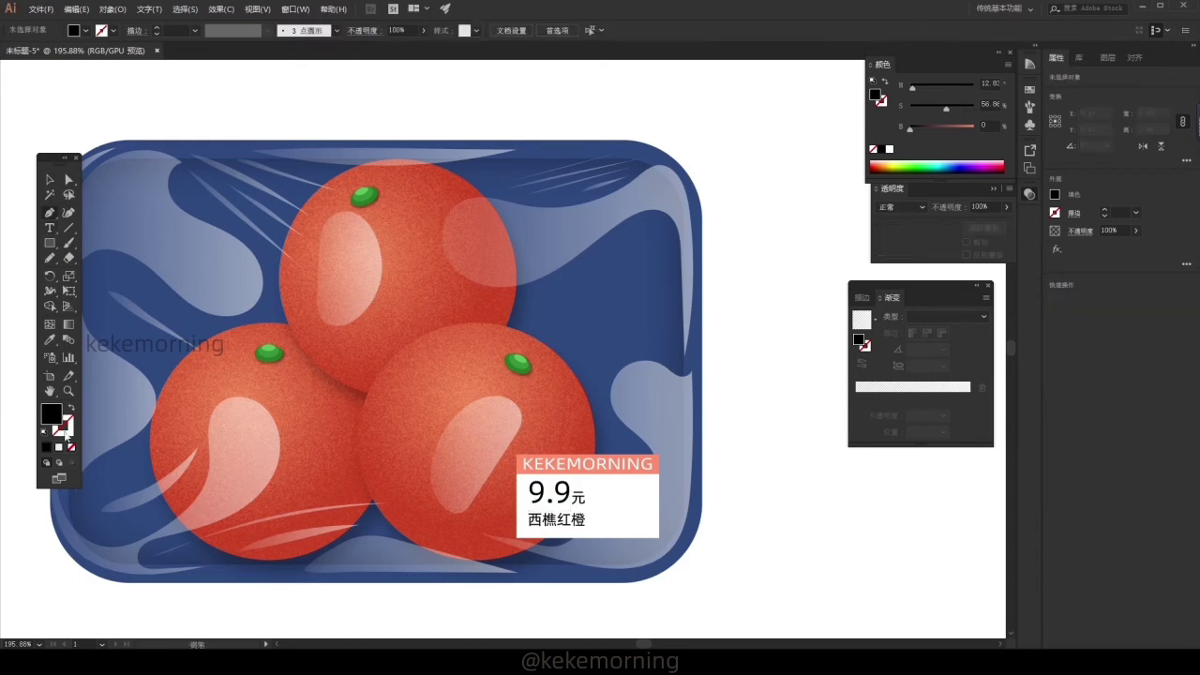
- Set a black stroke with no fill and draw a vertical line on the label
{"action": "left_click", "coordinate": [71, 447]}
{"action": "left_click", "coordinate": [62, 427]}
{"action": "left_click", "coordinate": [46, 448]}
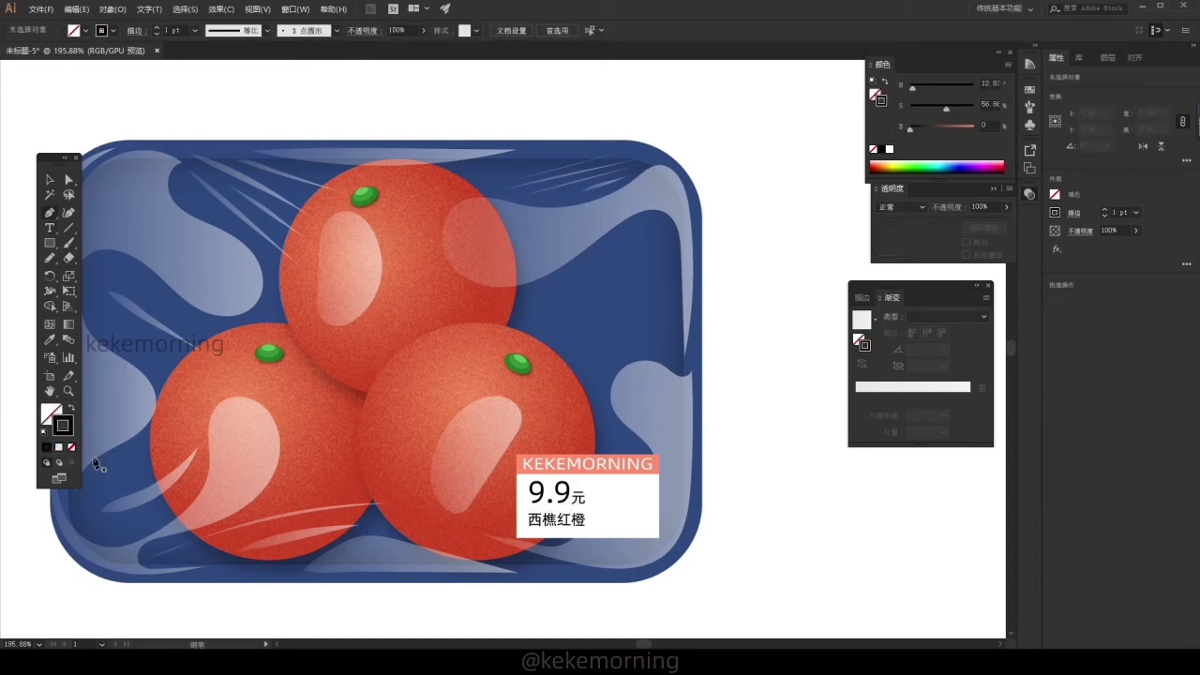
{"action": "left_click", "coordinate": [606, 480]}
{"action": "left_click", "coordinate": [605, 526], "text": "shift"}
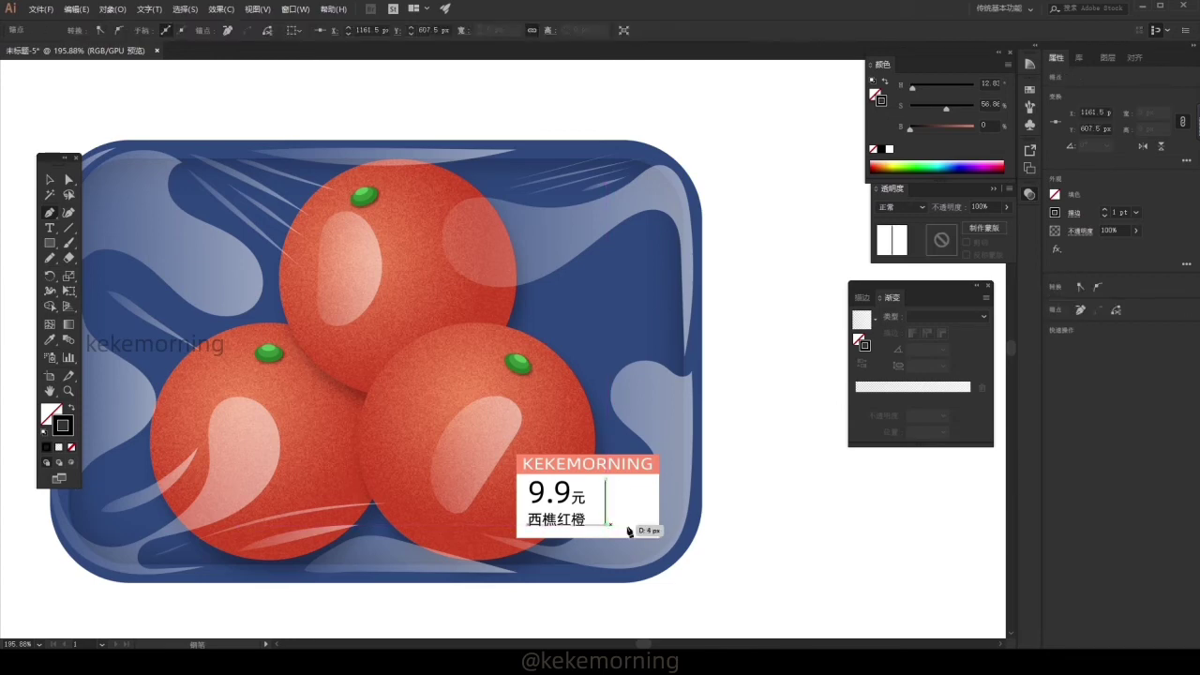
{"action": "key", "text": "ctrl+minus"}
{"action": "key", "text": "ctrl+plus"}
{"action": "key", "text": "v"}
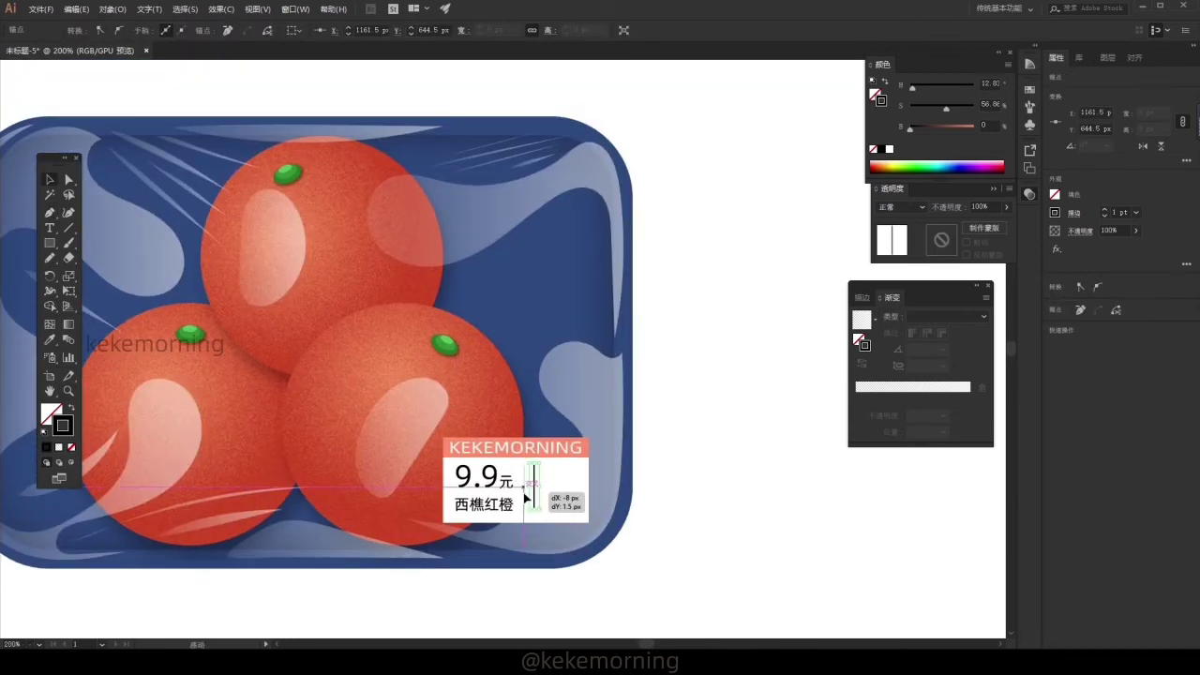
- Repeat the line 4 px apart with Alt-drag and Ctrl+D, then group the barcode lines
{"action": "left_click_drag", "start_coordinate": [527, 497], "coordinate": [538, 501]}
{"action": "key", "text": "ctrl+d"}
{"action": "key", "text": "ctrl+d"}
{"action": "key", "text": "ctrl+d"}
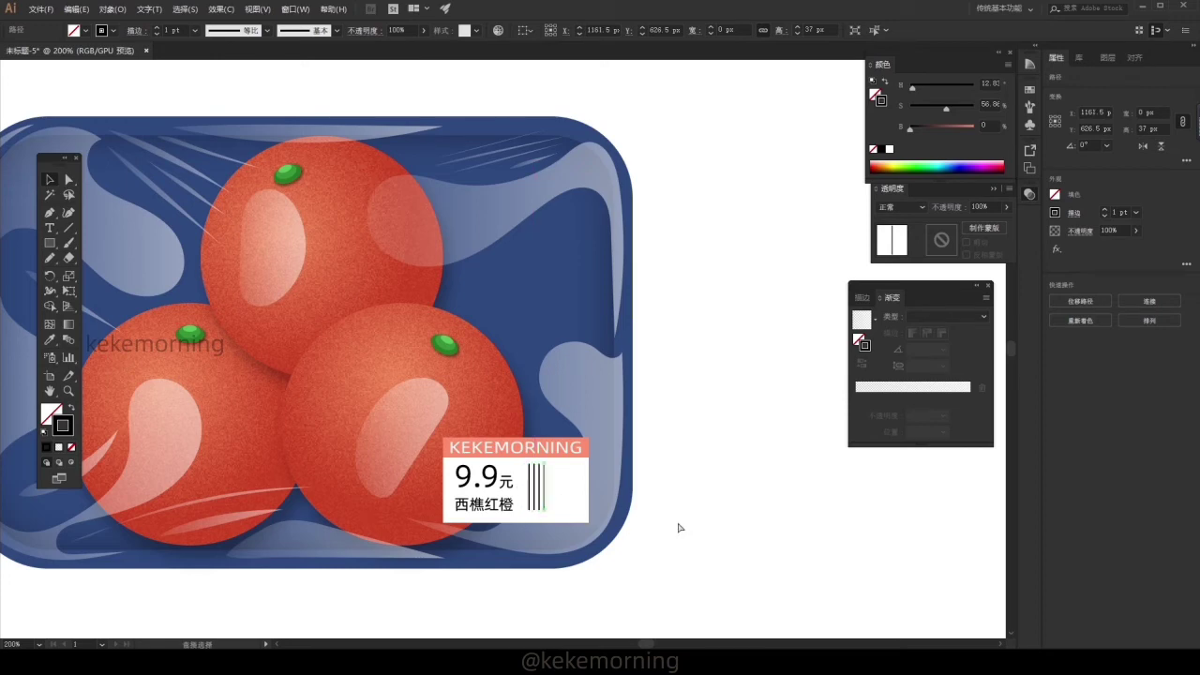
{"action": "key", "text": "ctrl+d"}
{"action": "key", "text": "ctrl+d"}
{"action": "key", "text": "ctrl+d"}
{"action": "key", "text": "ctrl+d"}
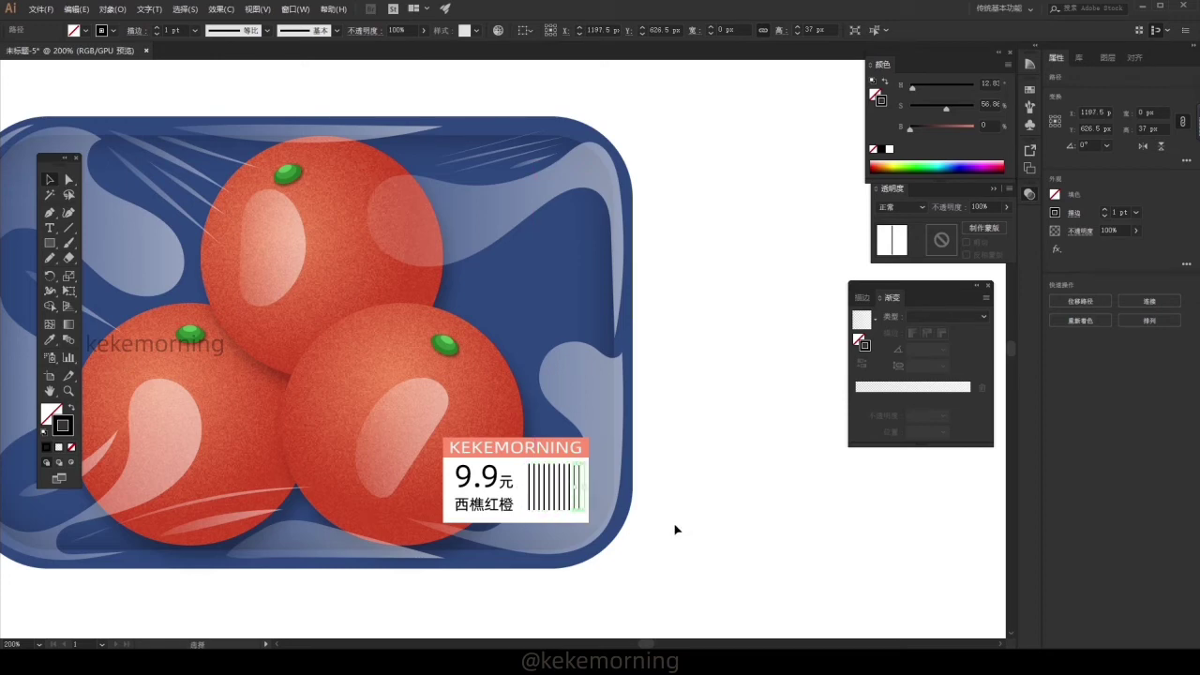
{"action": "key", "text": "ctrl+d"}
{"action": "scroll", "coordinate": [656, 534], "scroll_direction": "up", "scroll_amount": 3}
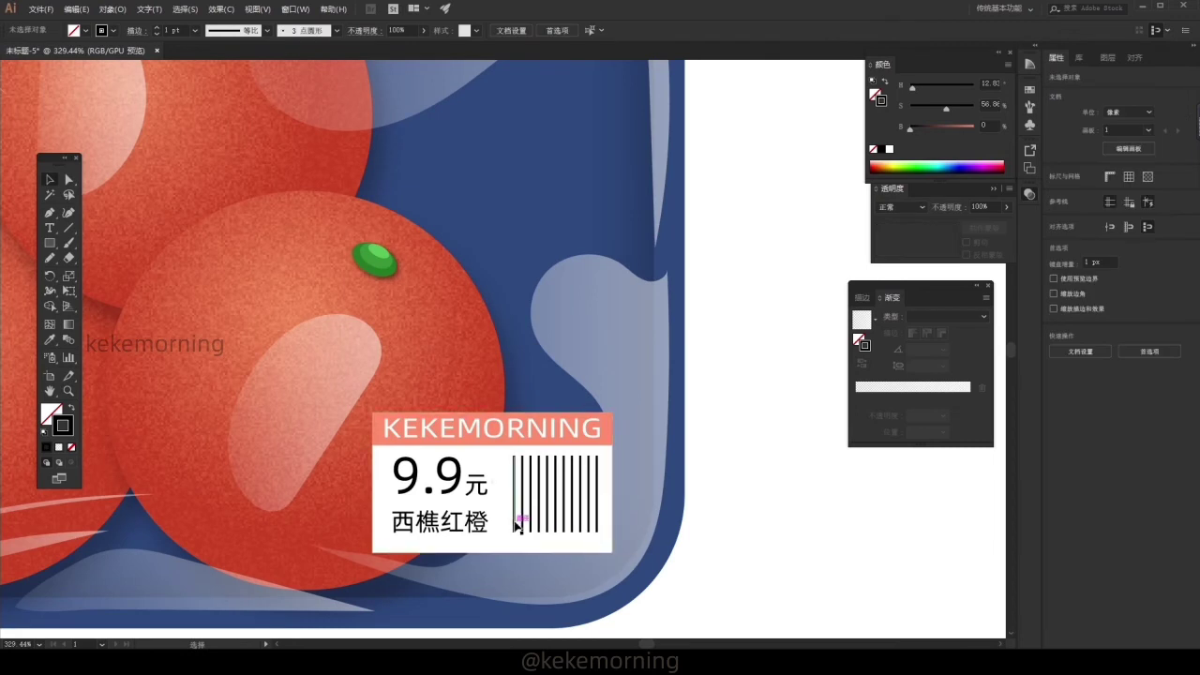
{"action": "left_click_drag", "start_coordinate": [517, 516], "coordinate": [600, 516]}
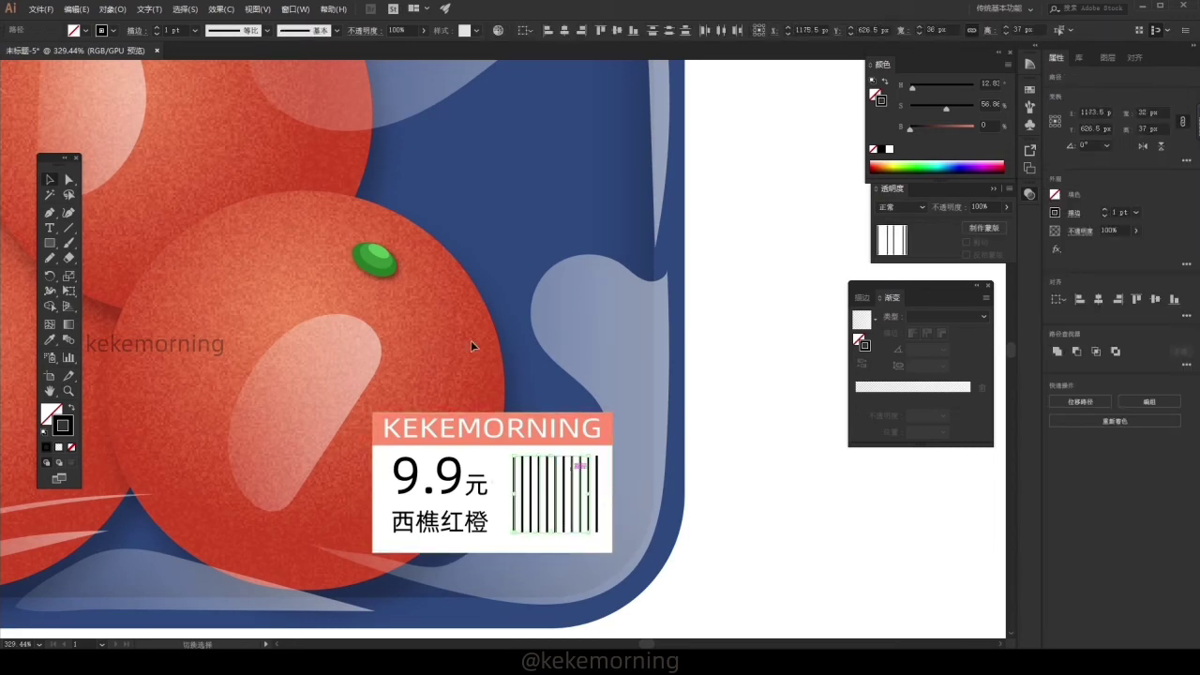
{"action": "key", "text": "ctrl+g"}
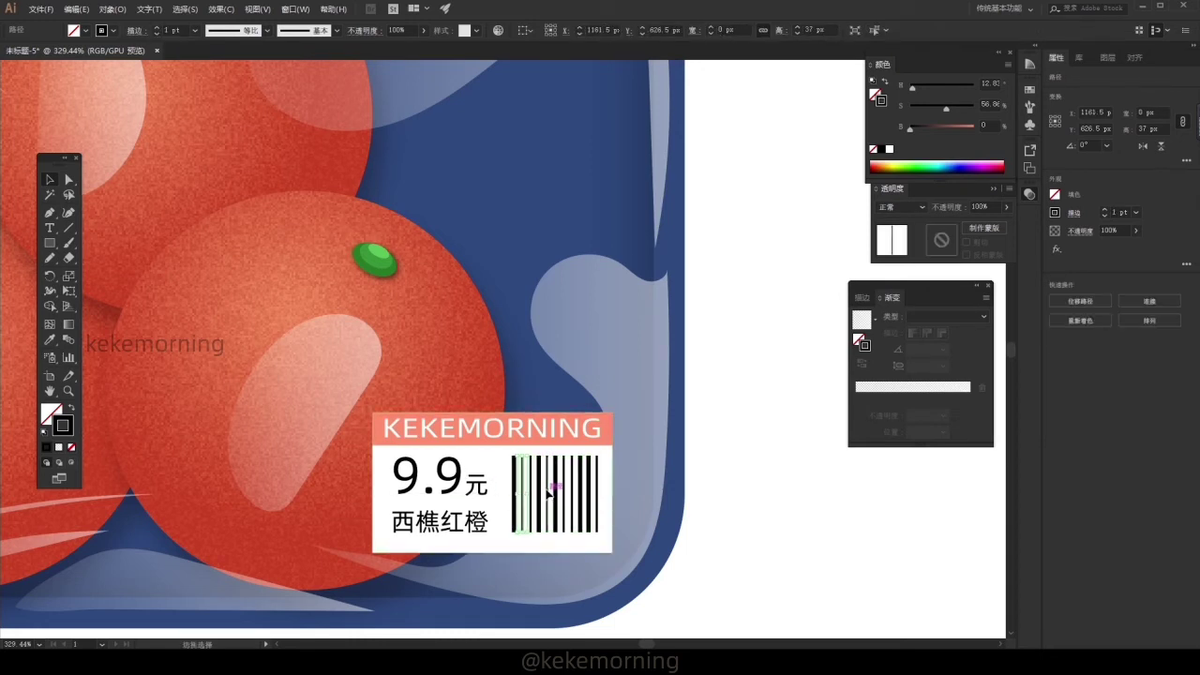
- Thicken the left barcode lines and the rightmost line to 3 pt for varied weights
{"action": "left_click", "coordinate": [525, 492]}
{"action": "left_click", "coordinate": [159, 33]}
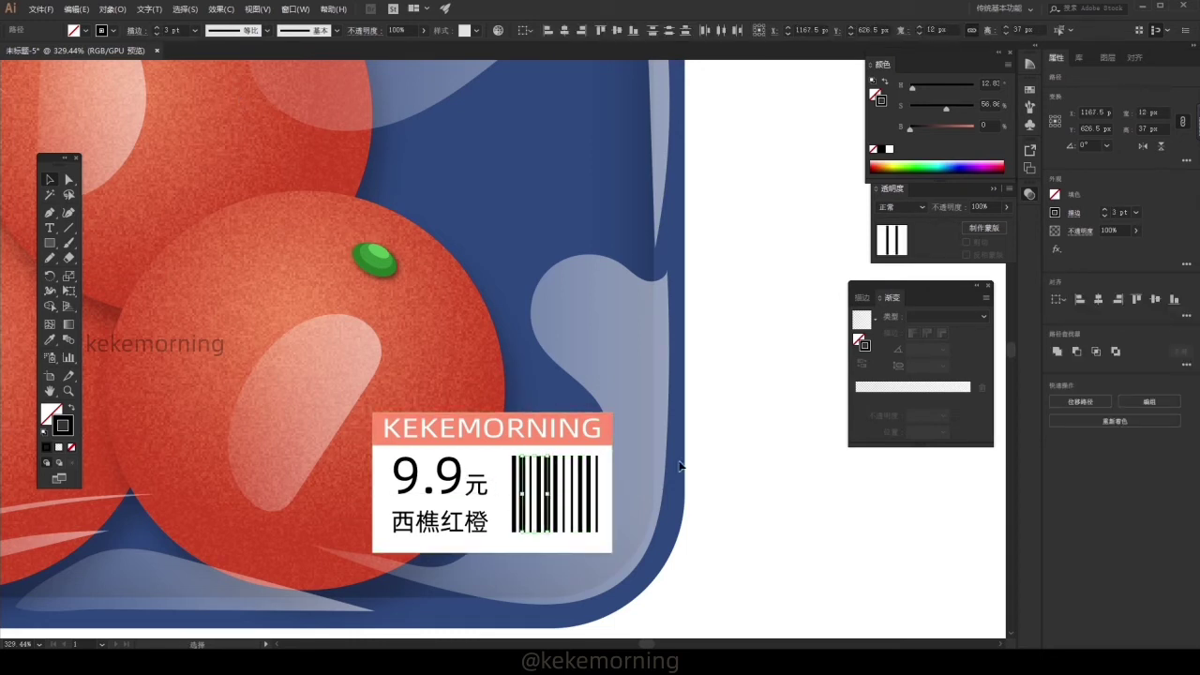
{"action": "left_click", "coordinate": [159, 33]}
{"action": "left_click", "coordinate": [611, 488]}
{"action": "left_click", "coordinate": [598, 488]}
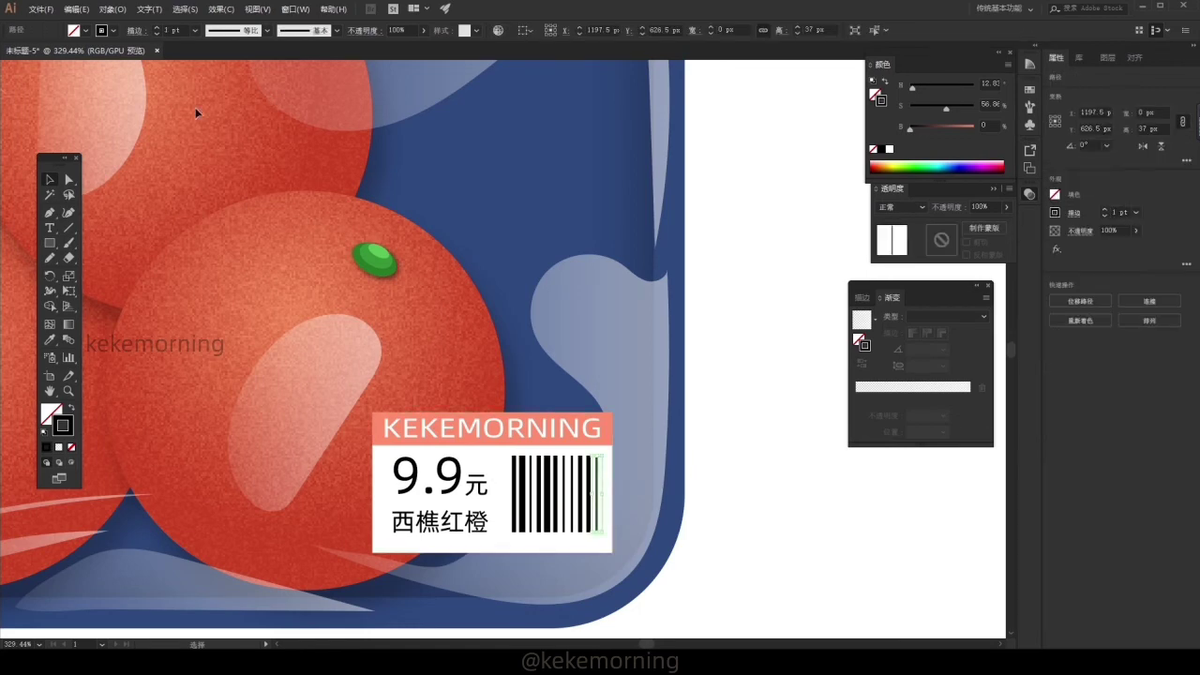
{"action": "left_click", "coordinate": [158, 30]}
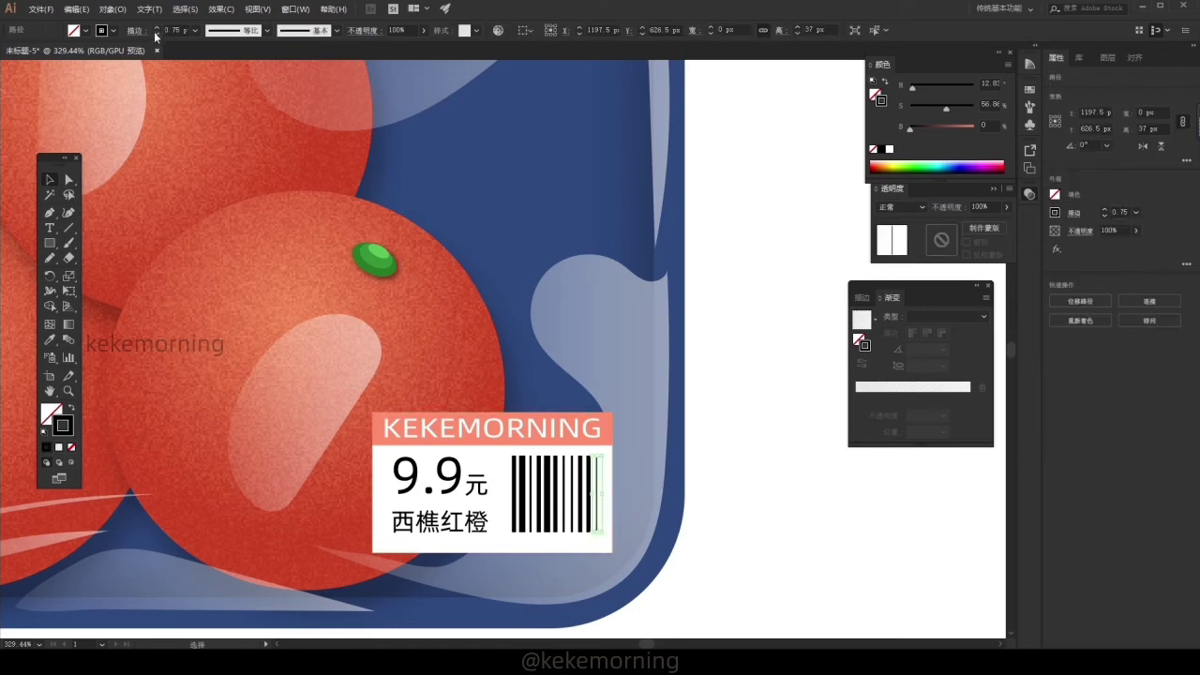
{"action": "left_click", "coordinate": [685, 555]}
{"action": "scroll", "coordinate": [508, 447], "scroll_direction": "down", "scroll_amount": 1}
{"action": "left_click_drag", "start_coordinate": [508, 447], "coordinate": [547, 443]}
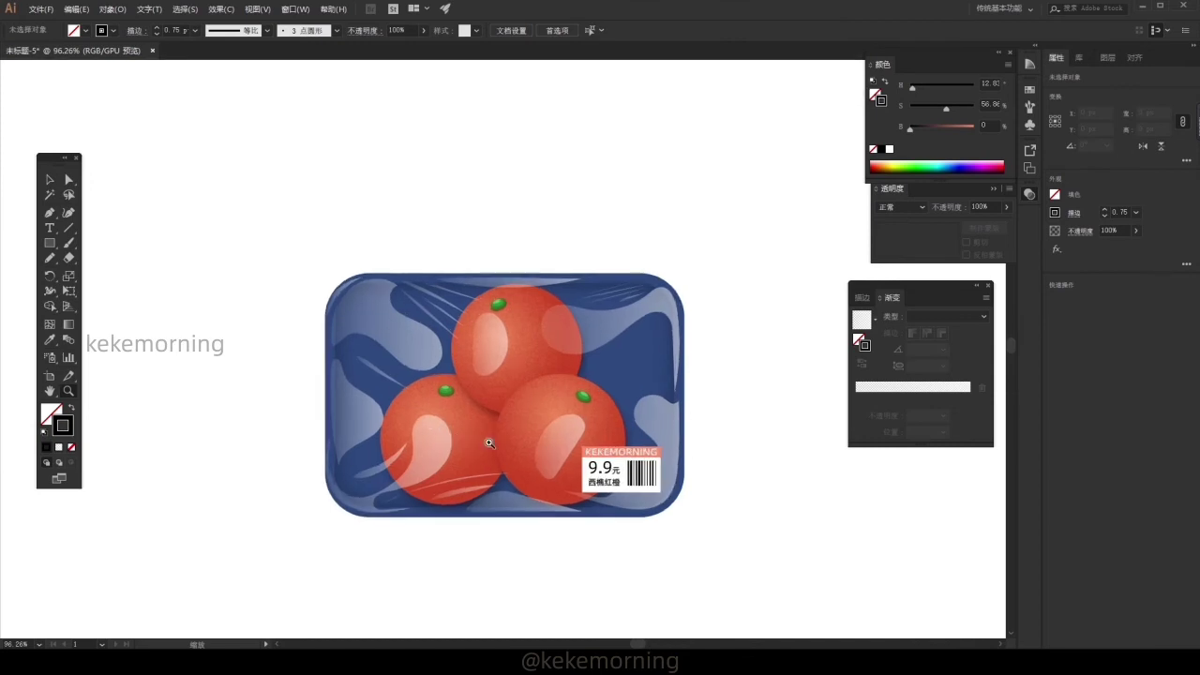
- Open a Drop Shadow with Preview on the price label and enter a 5 px offset
{"action": "key", "text": "v"}
{"action": "left_click", "coordinate": [591, 511]}
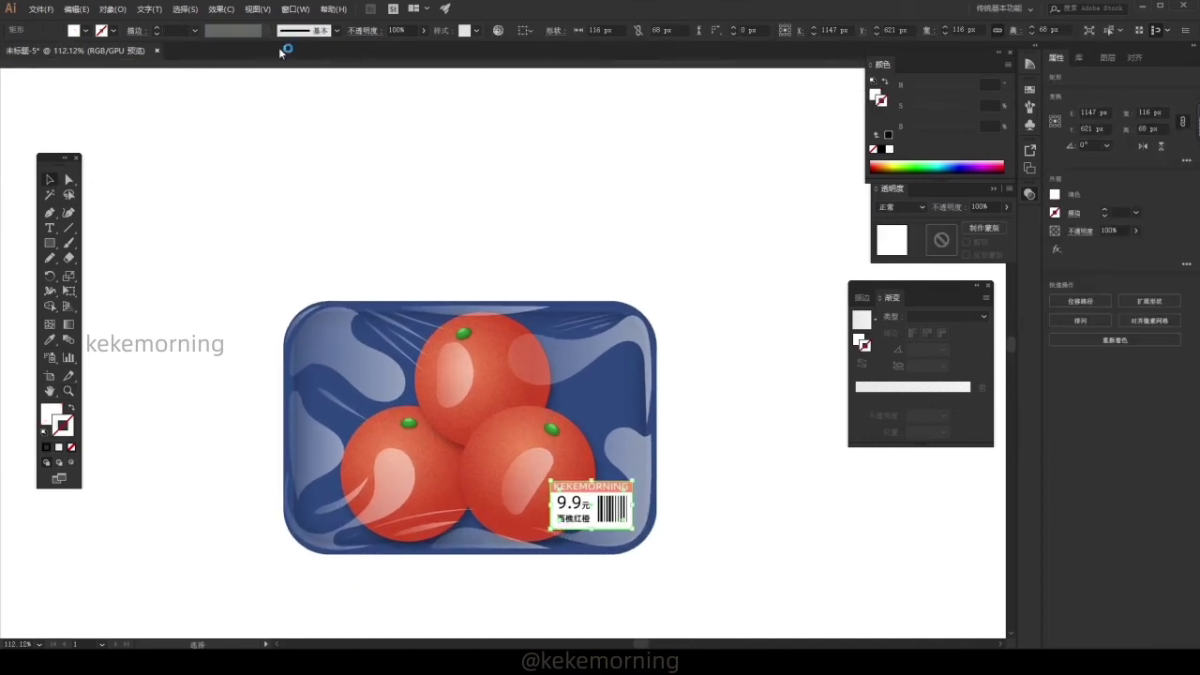
{"action": "left_click", "coordinate": [222, 9]}
{"action": "left_click", "coordinate": [375, 223]}
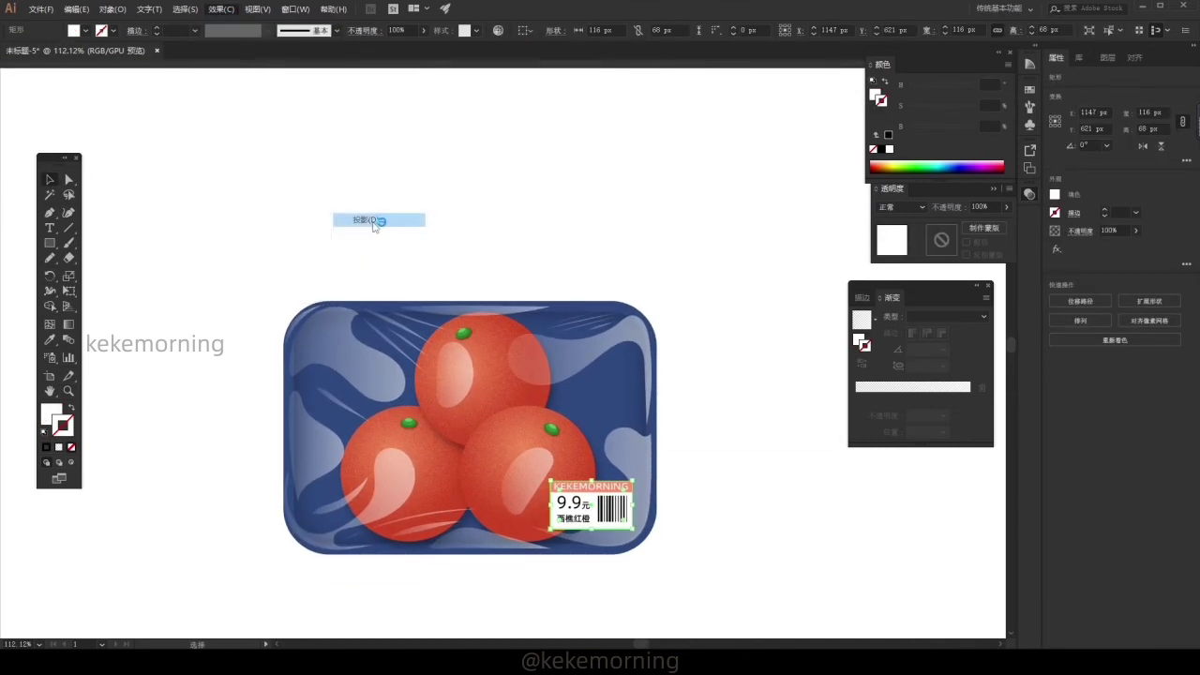
{"action": "left_click", "coordinate": [653, 415]}
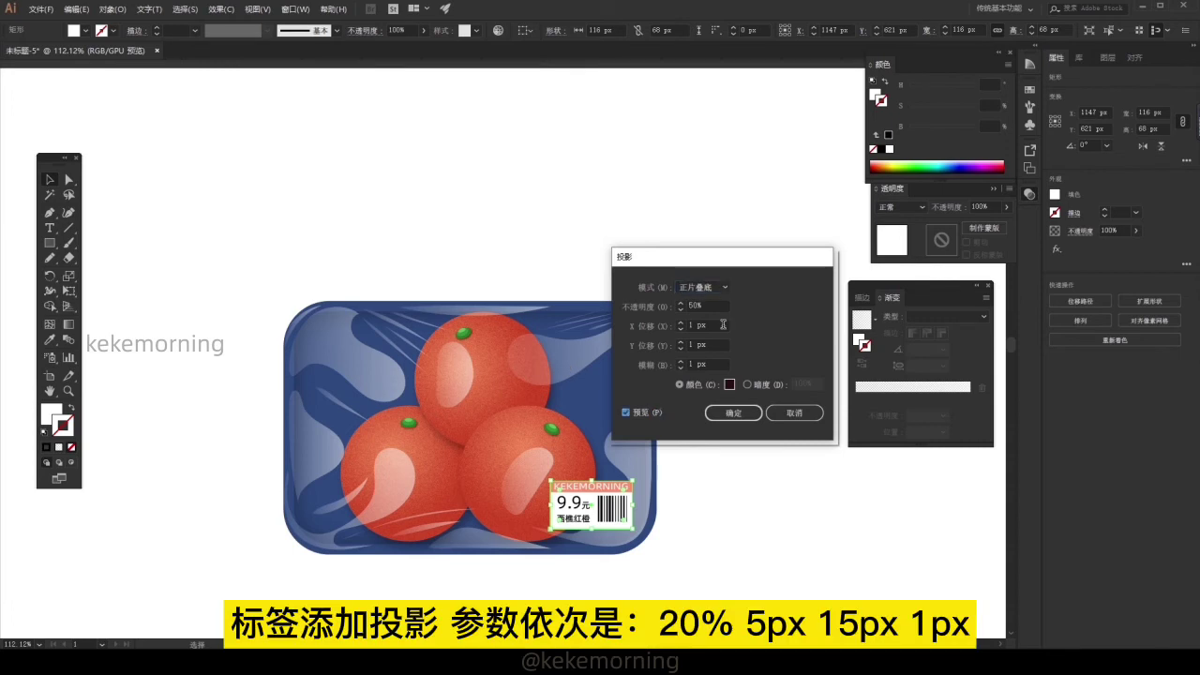
{"action": "left_click", "coordinate": [715, 326]}
{"action": "left_click", "coordinate": [719, 345]}
{"action": "type", "text": "15"}
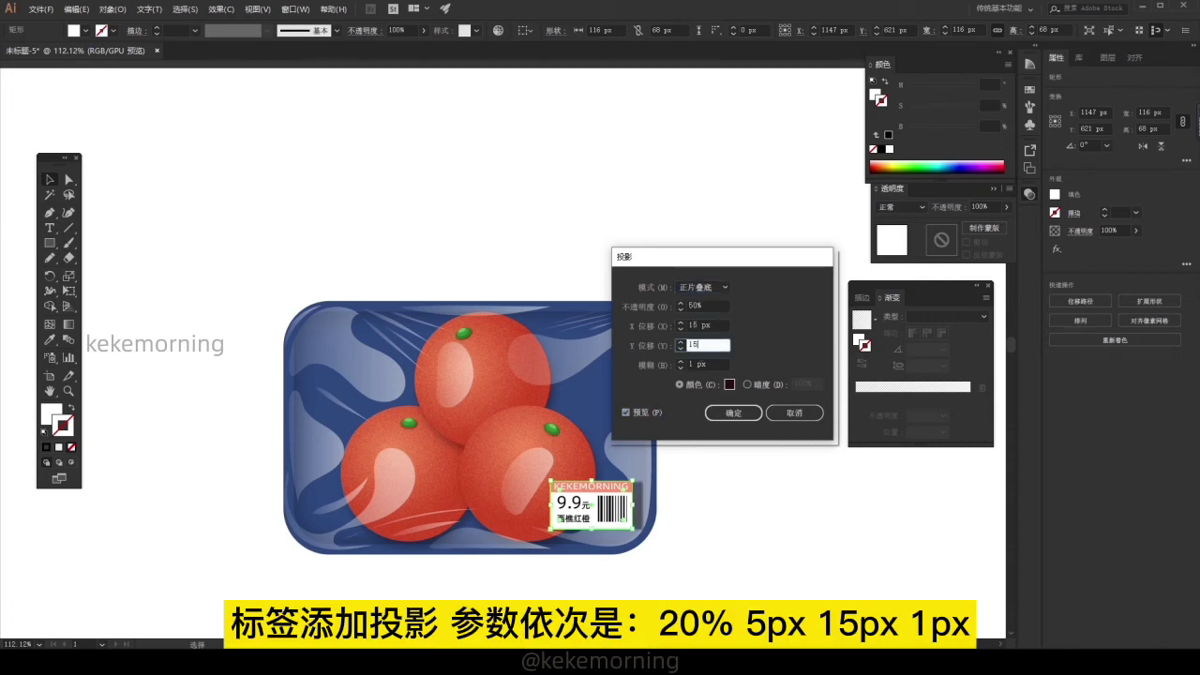
{"action": "key", "text": "shift+Tab"}
{"action": "type", "text": "5"}
{"action": "key", "text": "Tab"}
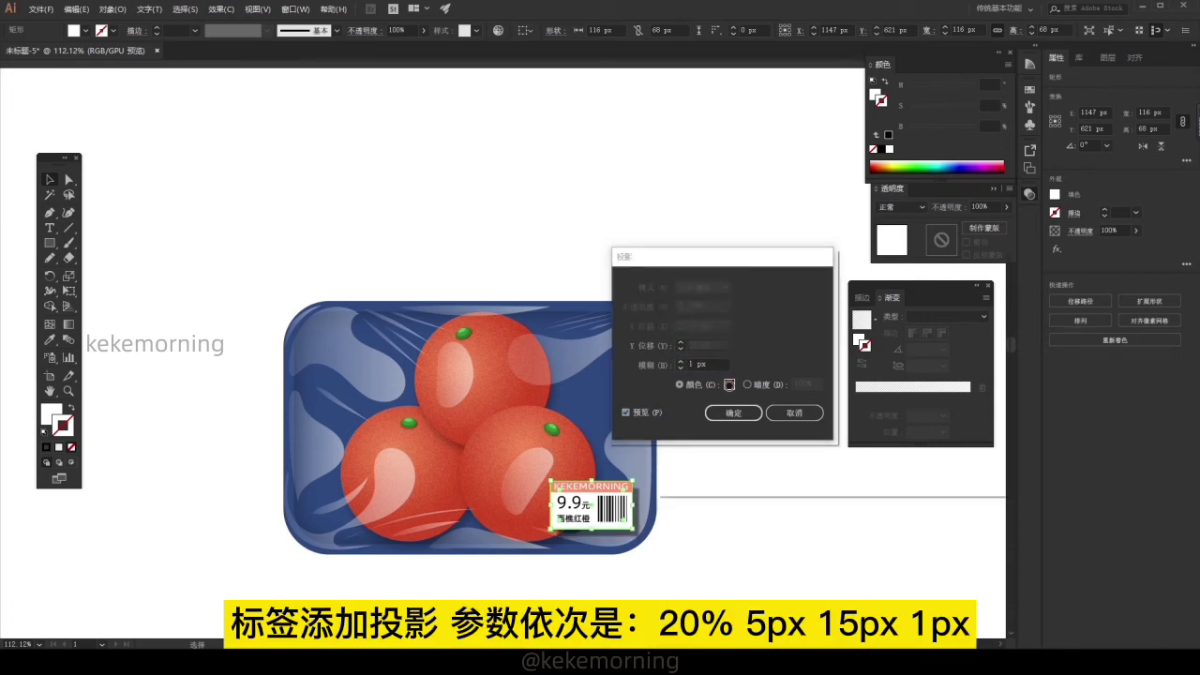
- Set the drop shadow colour to dark blue
{"action": "left_click", "coordinate": [730, 384]}
{"action": "left_click", "coordinate": [859, 365]}
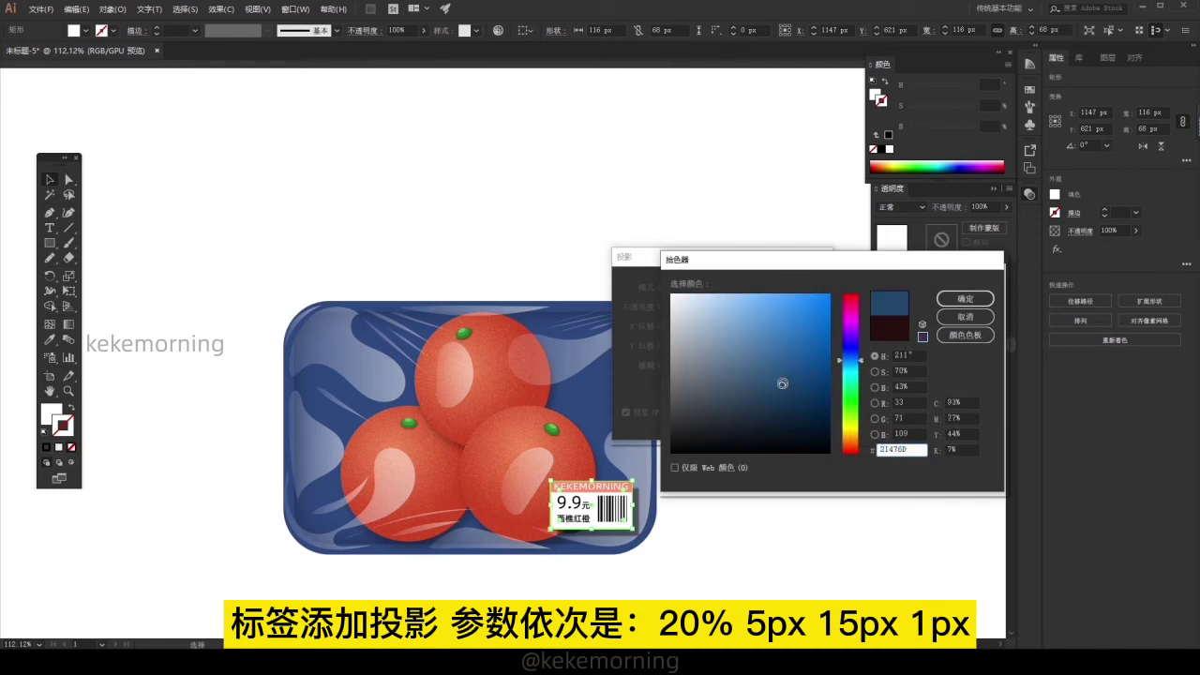
{"action": "left_click_drag", "start_coordinate": [783, 383], "coordinate": [776, 423]}
{"action": "left_click", "coordinate": [971, 300]}
- Finish the shadow with X 5 px, Y 15 px and 20% opacity, and apply it
{"action": "key", "text": "shift+Tab"}
{"action": "key", "text": "shift+Tab"}
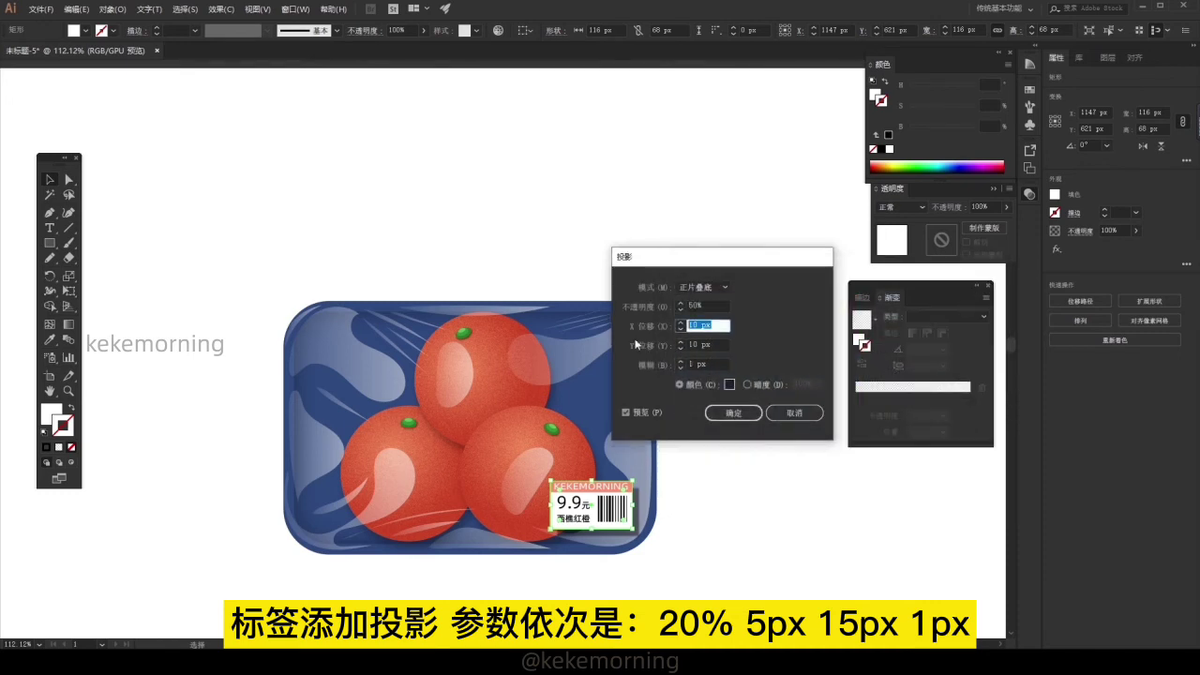
{"action": "key", "text": "Tab"}
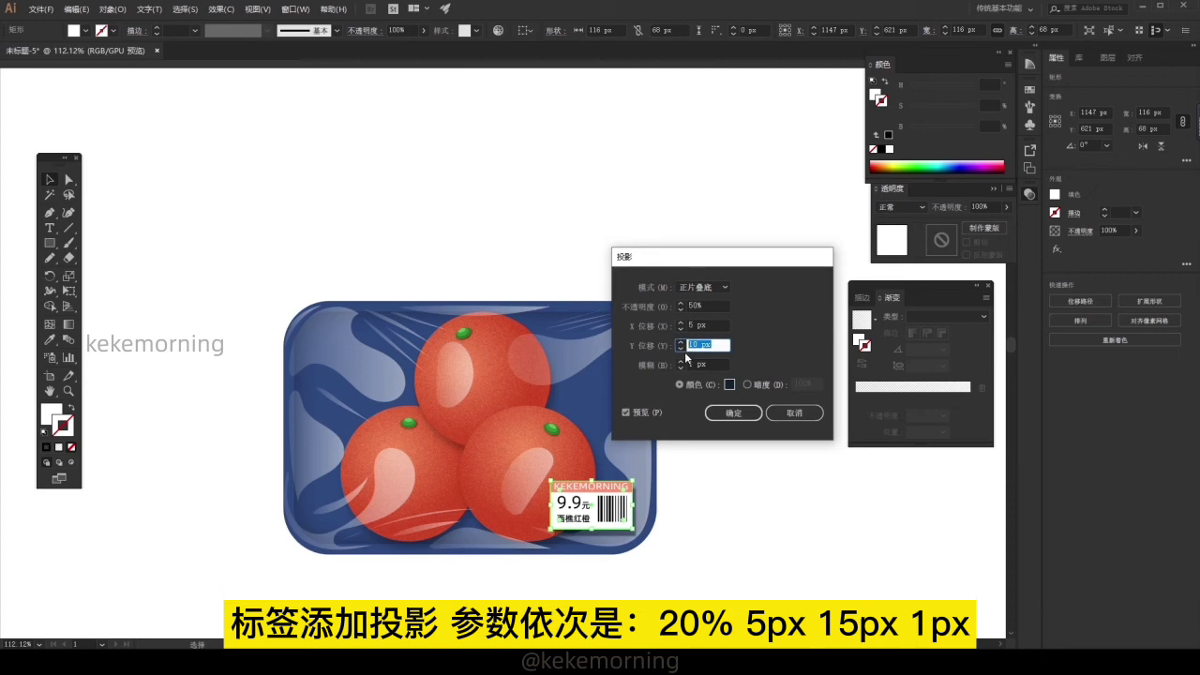
{"action": "type", "text": "15"}
{"action": "key", "text": "shift+Tab"}
{"action": "key", "text": "shift+Tab"}
{"action": "type", "text": "20"}
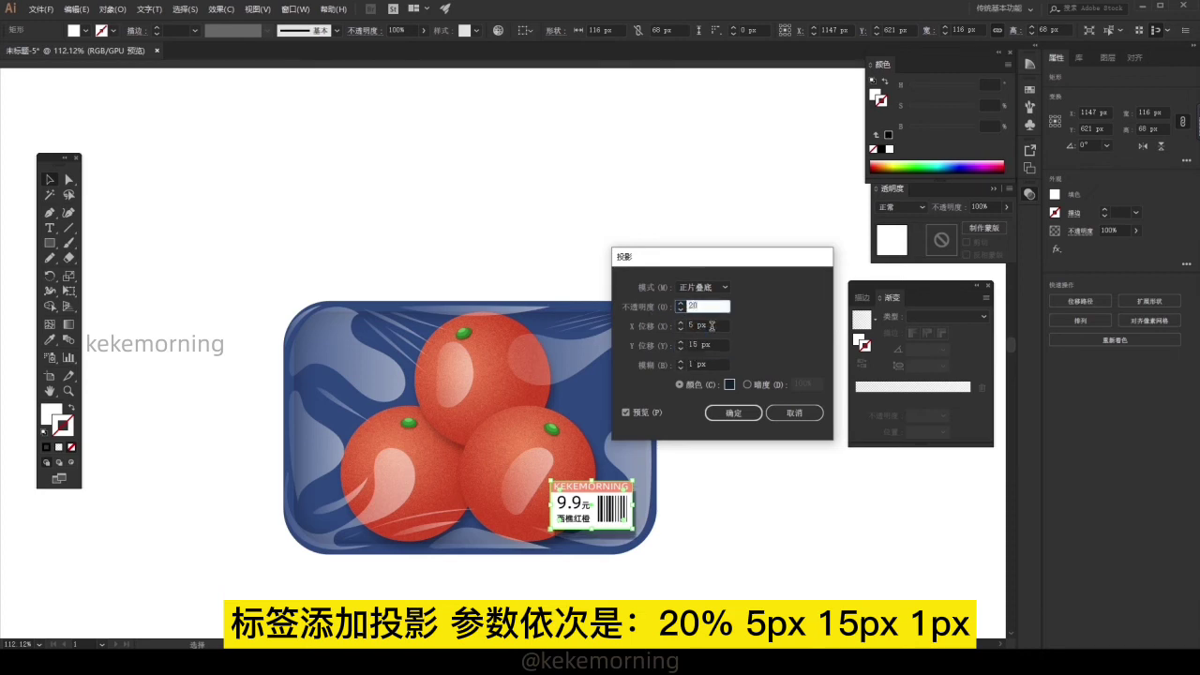
{"action": "left_click", "coordinate": [711, 327]}
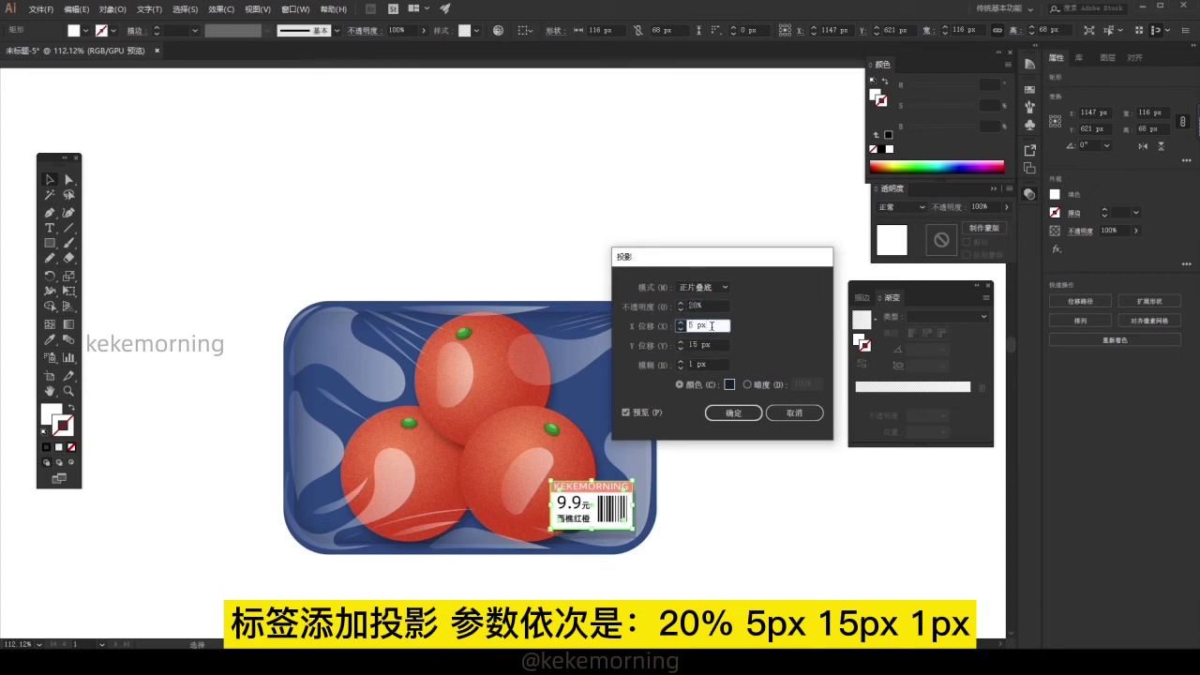
{"action": "left_click", "coordinate": [734, 414]}
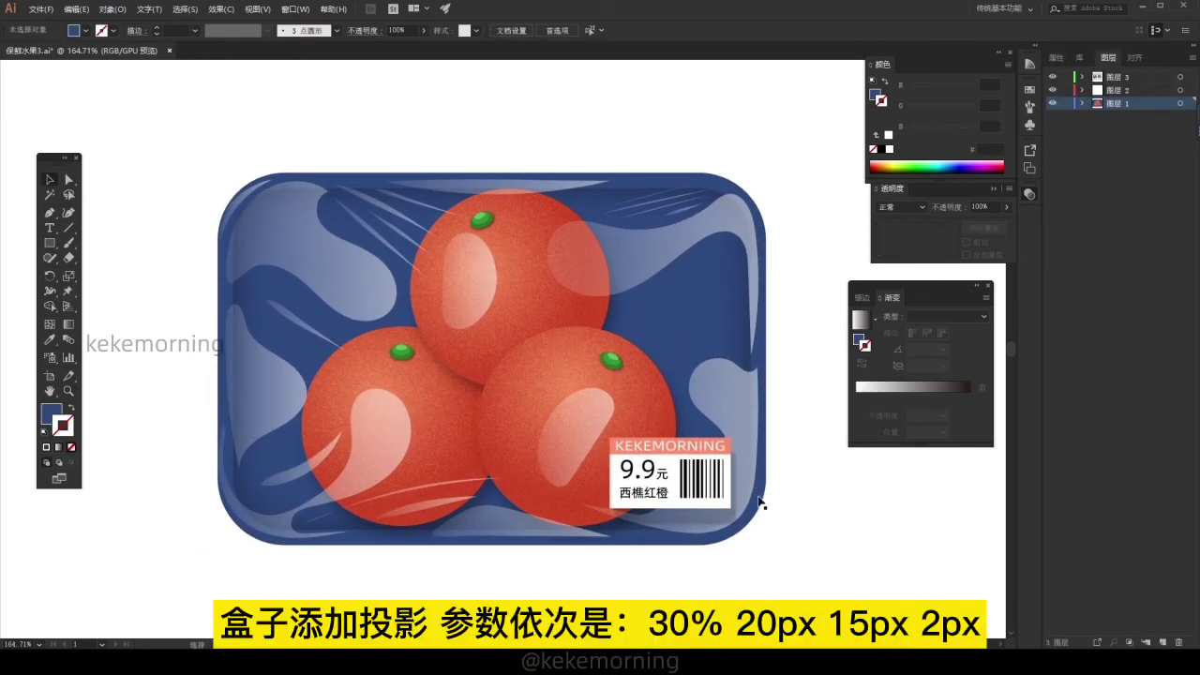
- Give the tray a 30% drop shadow offset 20/15 px with 2 px blur, then zoom out
{"action": "left_click", "coordinate": [760, 501]}
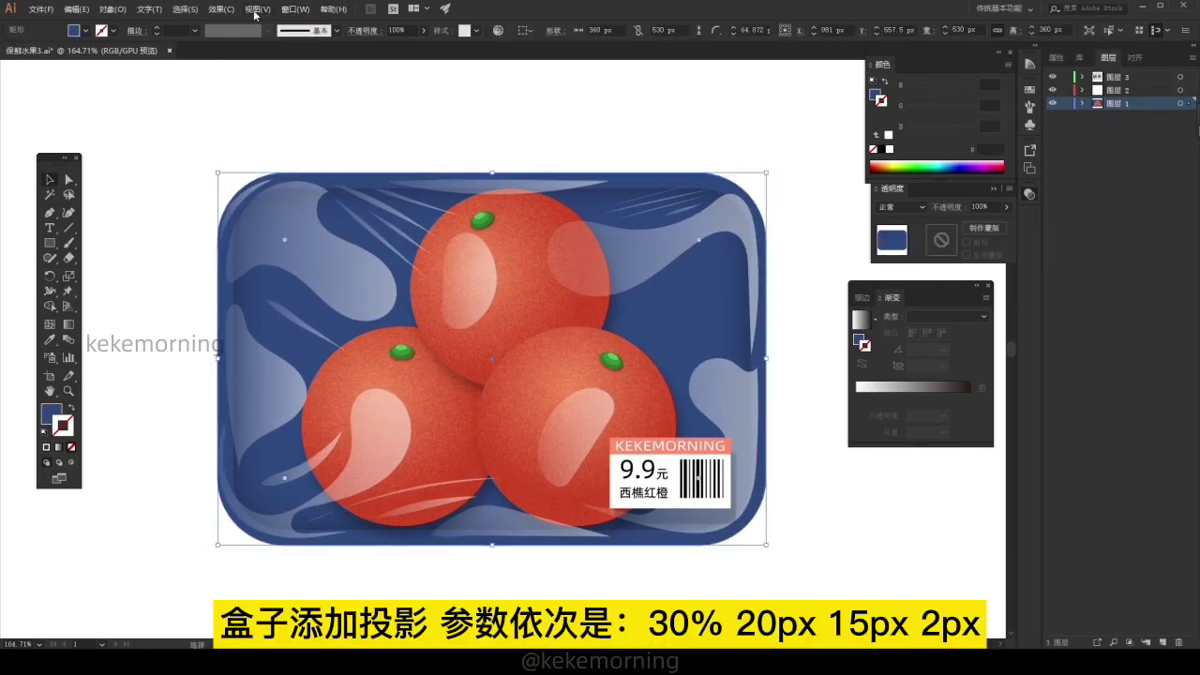
{"action": "left_click", "coordinate": [224, 10]}
{"action": "mouse_move", "coordinate": [240, 176]}
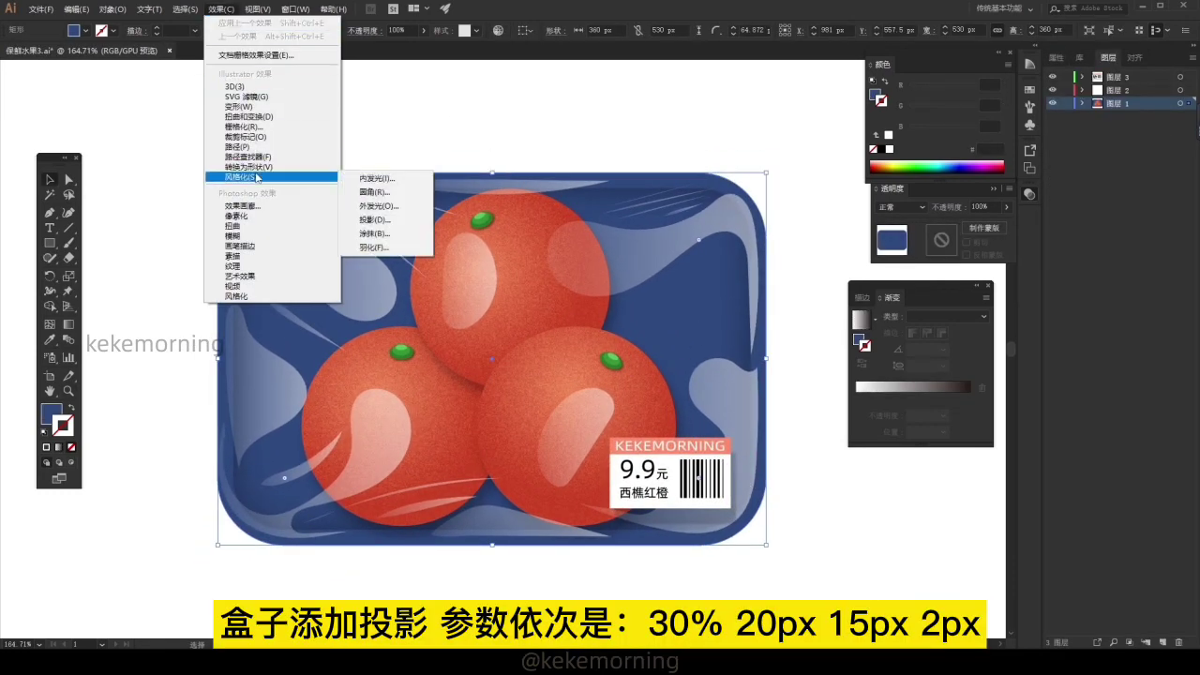
{"action": "left_click", "coordinate": [371, 221]}
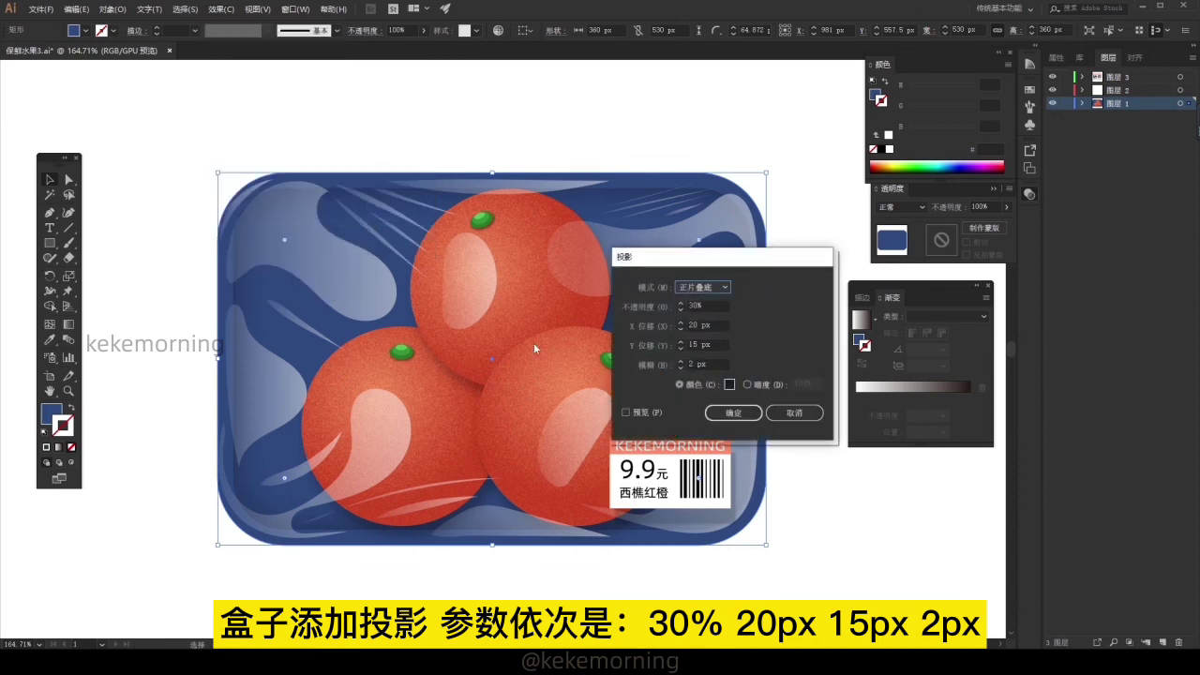
{"action": "left_click", "coordinate": [627, 412]}
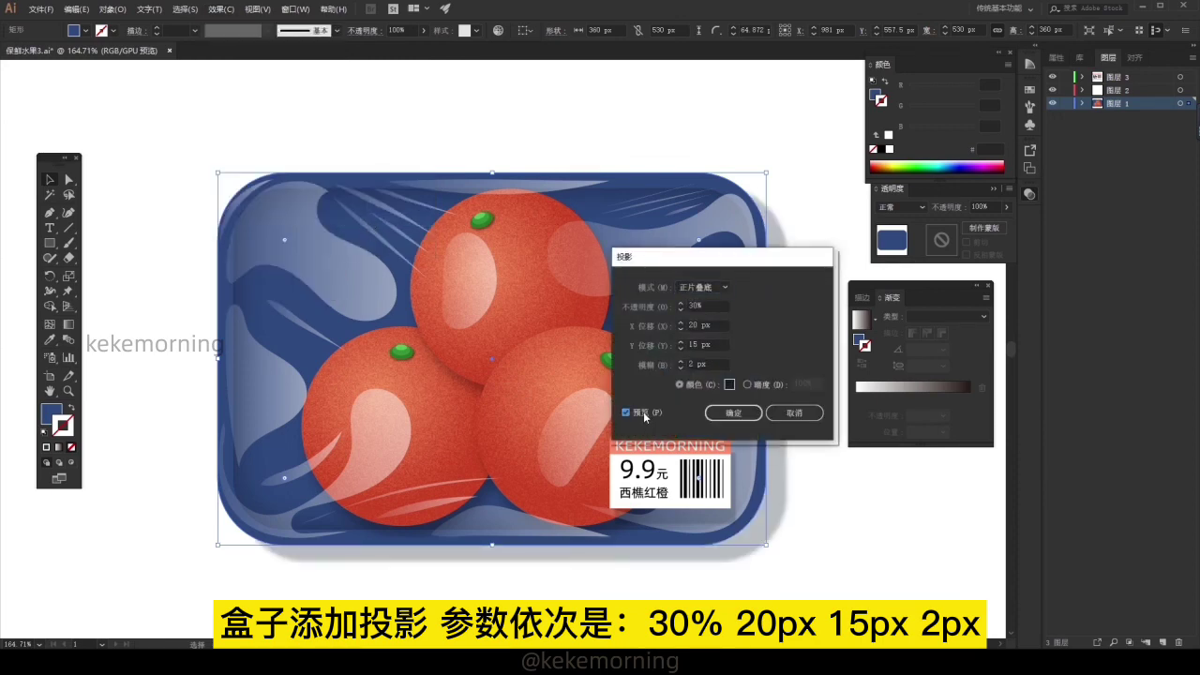
{"action": "left_click", "coordinate": [732, 412]}
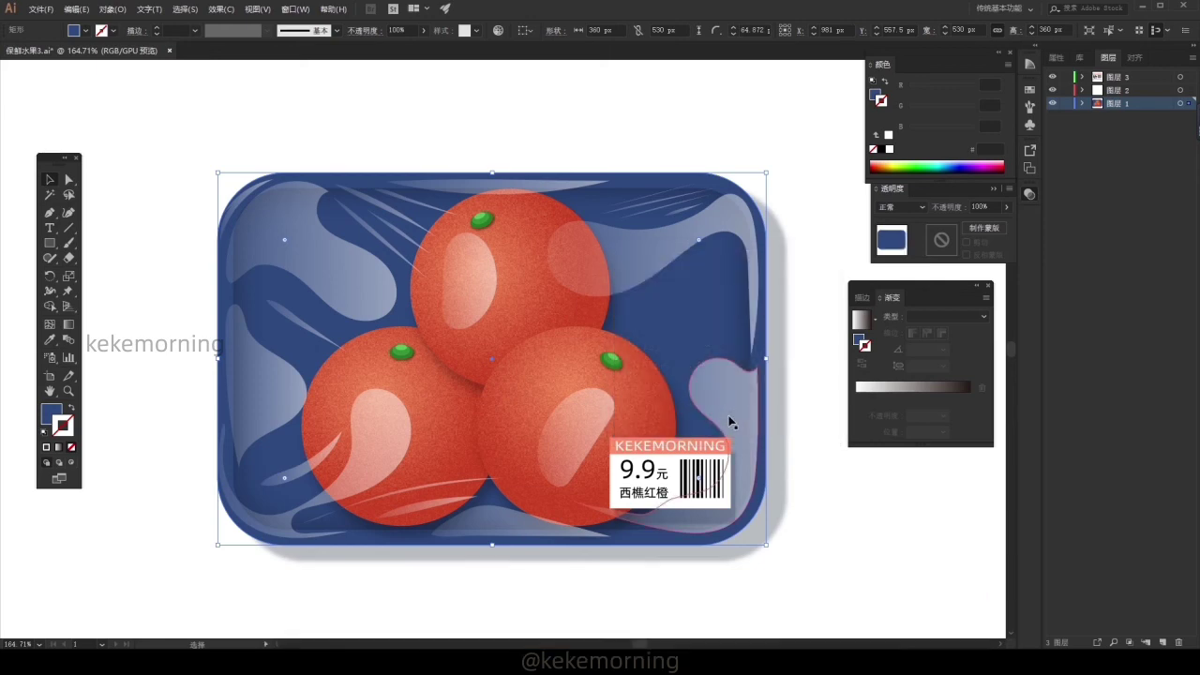
{"action": "left_click_drag", "start_coordinate": [694, 334], "coordinate": [626, 341]}
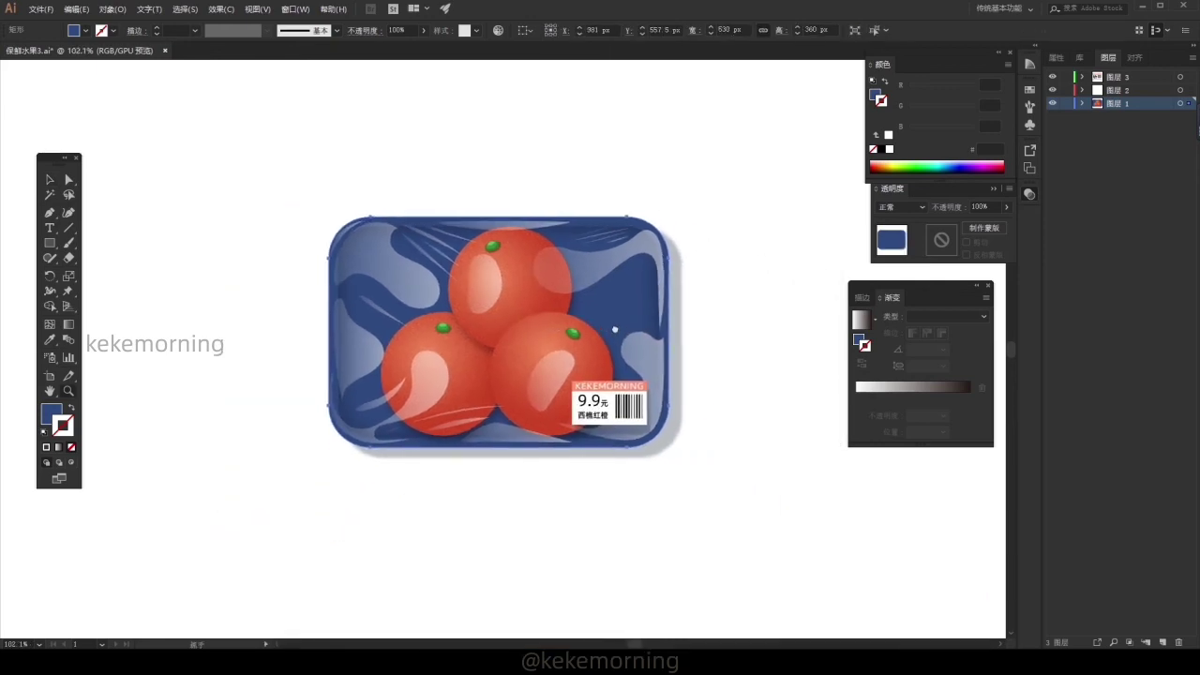
{"action": "key", "text": "v"}
{"action": "left_click", "coordinate": [605, 319]}
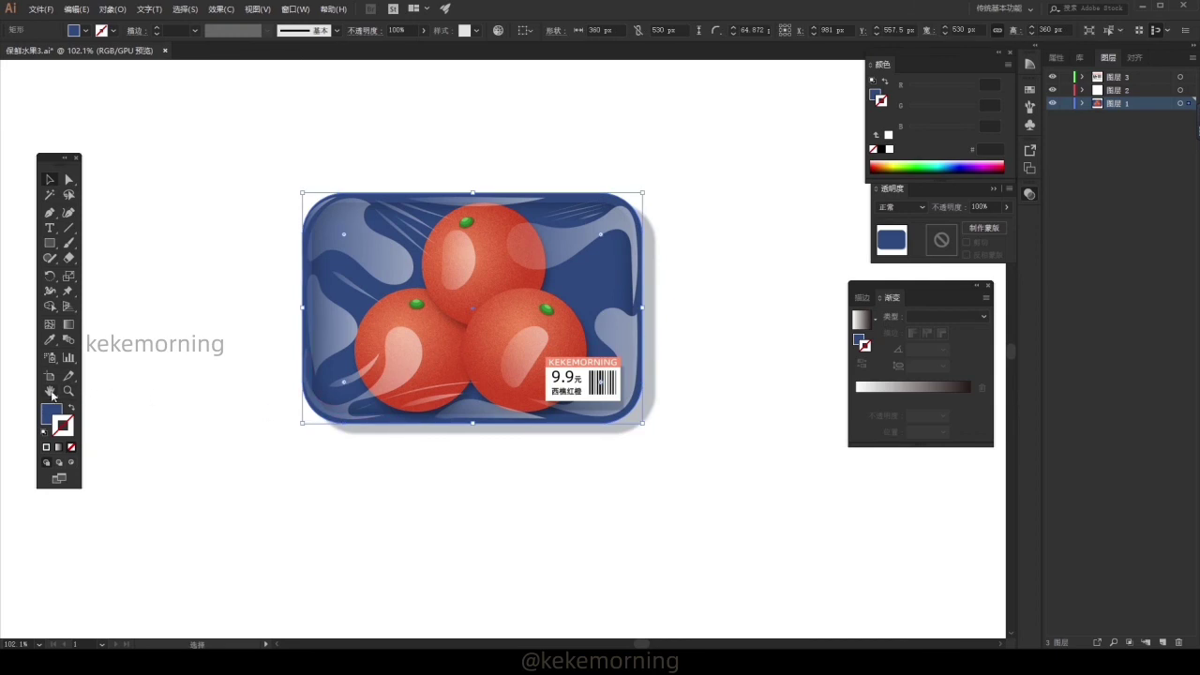
- Add a new layer 图层 4 and move it below 图层 1
{"action": "double_click", "coordinate": [51, 392]}
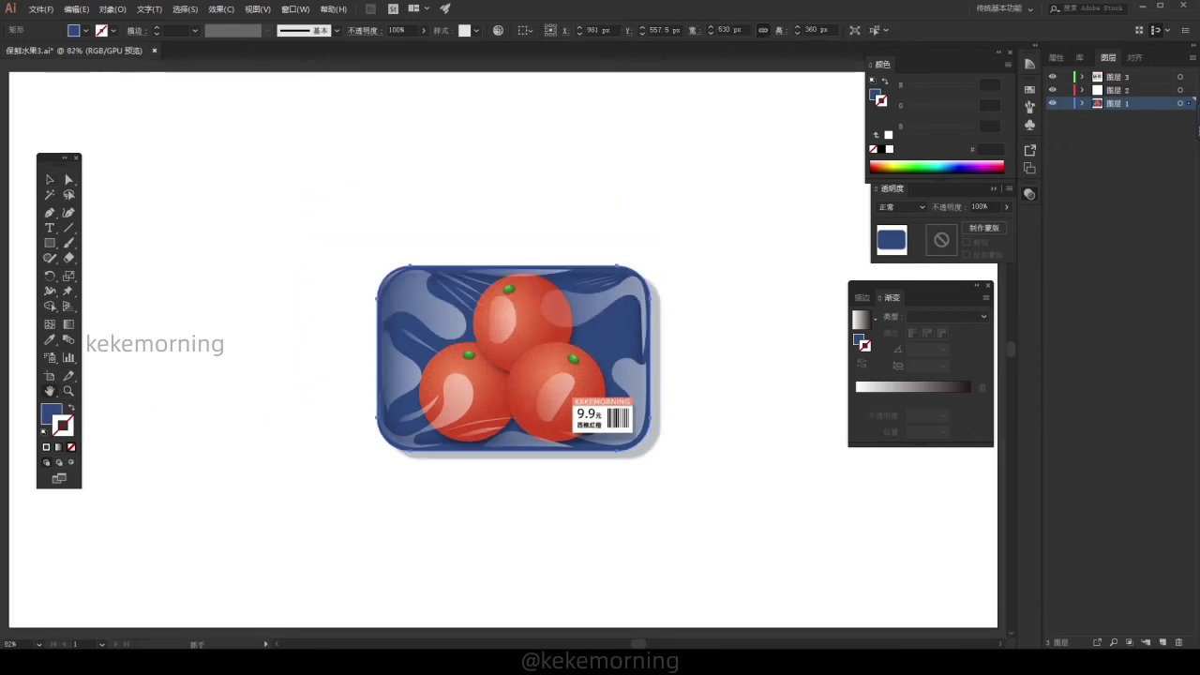
{"action": "left_click", "coordinate": [1163, 643]}
{"action": "left_click", "coordinate": [1111, 141]}
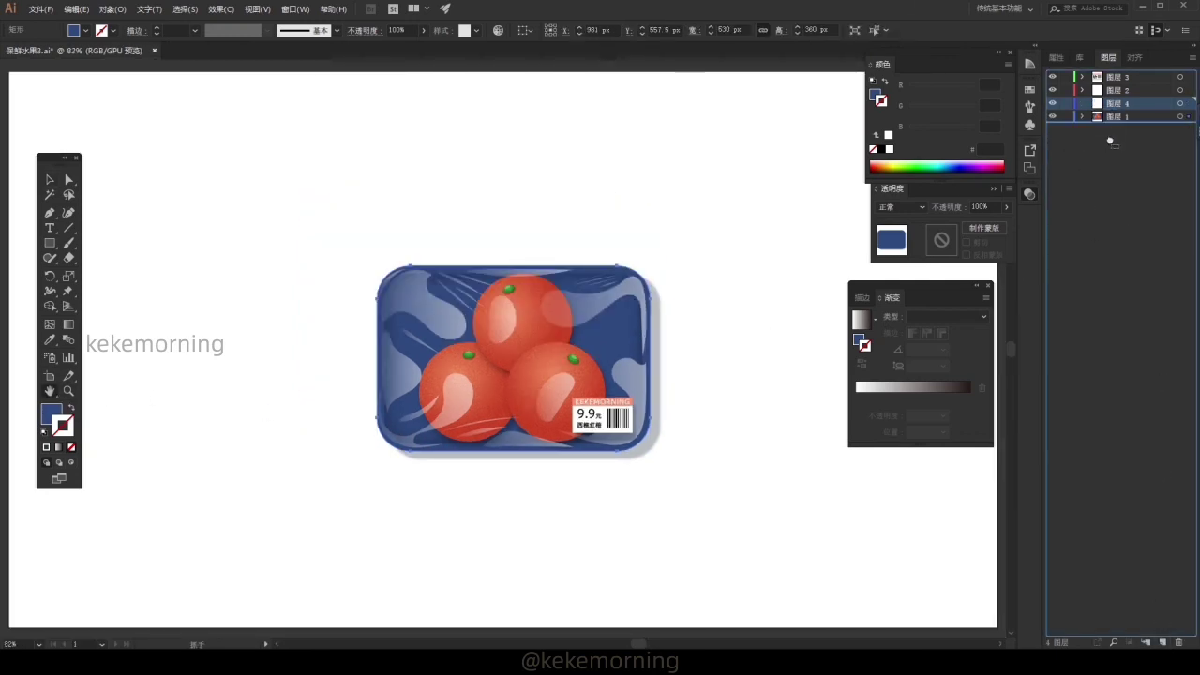
{"action": "left_click_drag", "start_coordinate": [1110, 140], "coordinate": [1103, 135]}
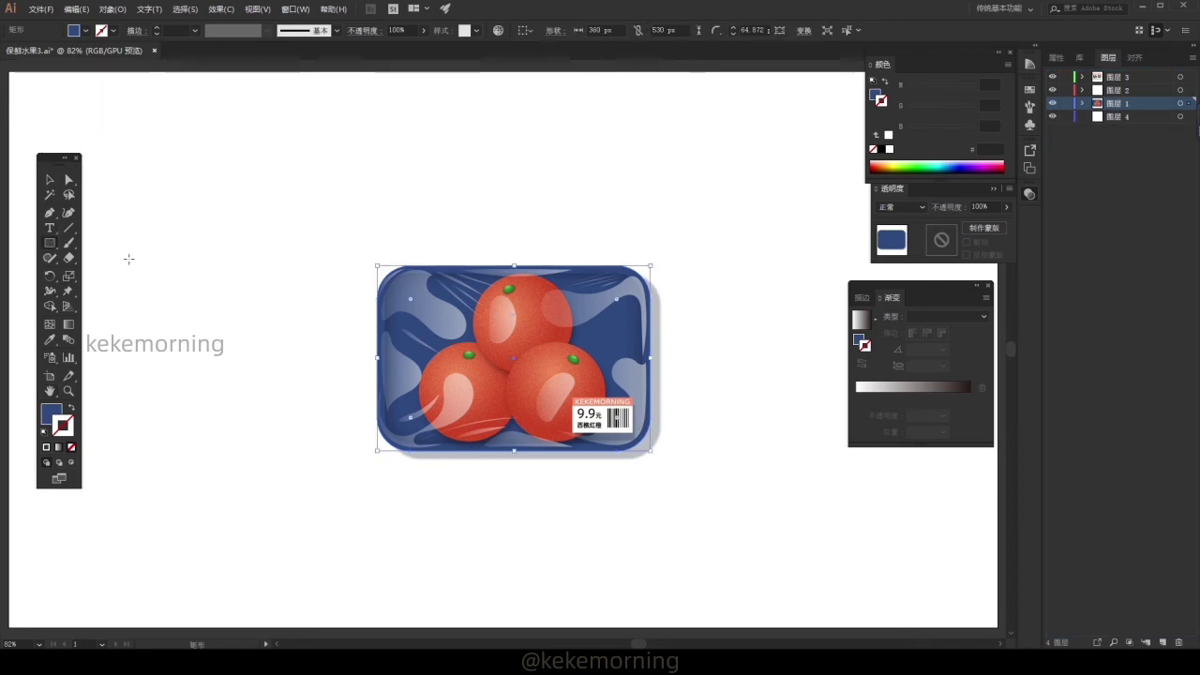
{"action": "scroll", "coordinate": [486, 284], "scroll_direction": "down", "scroll_amount": 1}
{"action": "scroll", "coordinate": [486, 284], "scroll_direction": "down", "scroll_amount": 1}
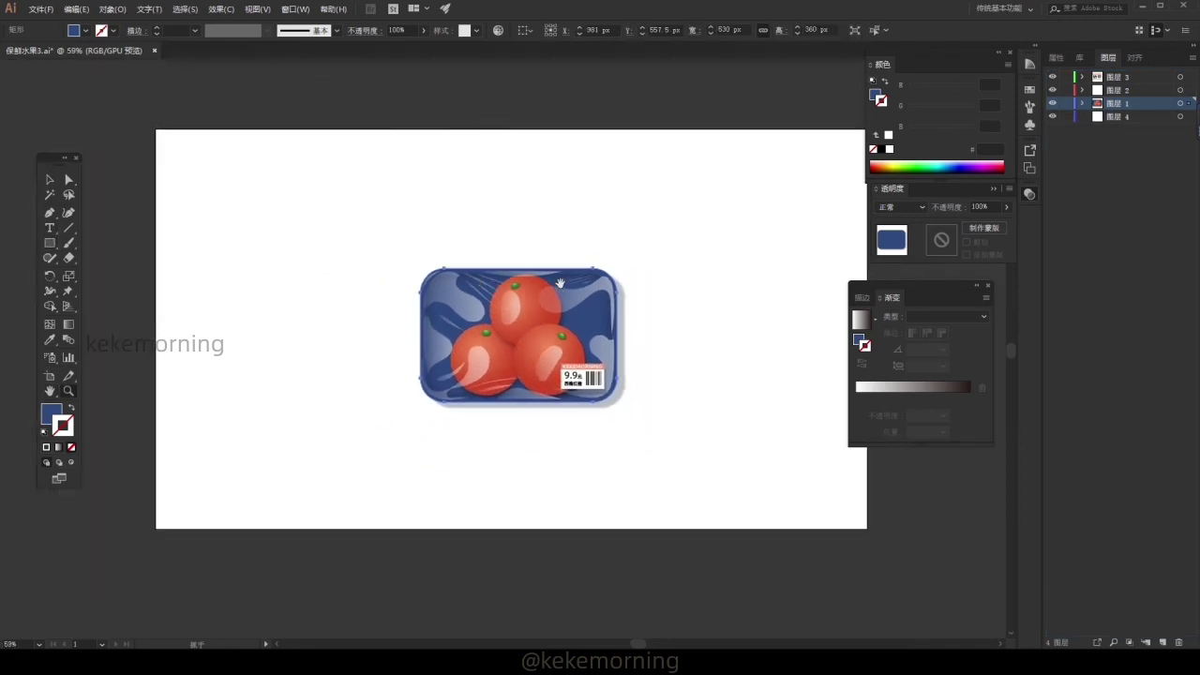
- Close the extra panels and draw a rectangle covering the whole artboard on 图层 4
{"action": "left_click", "coordinate": [990, 285]}
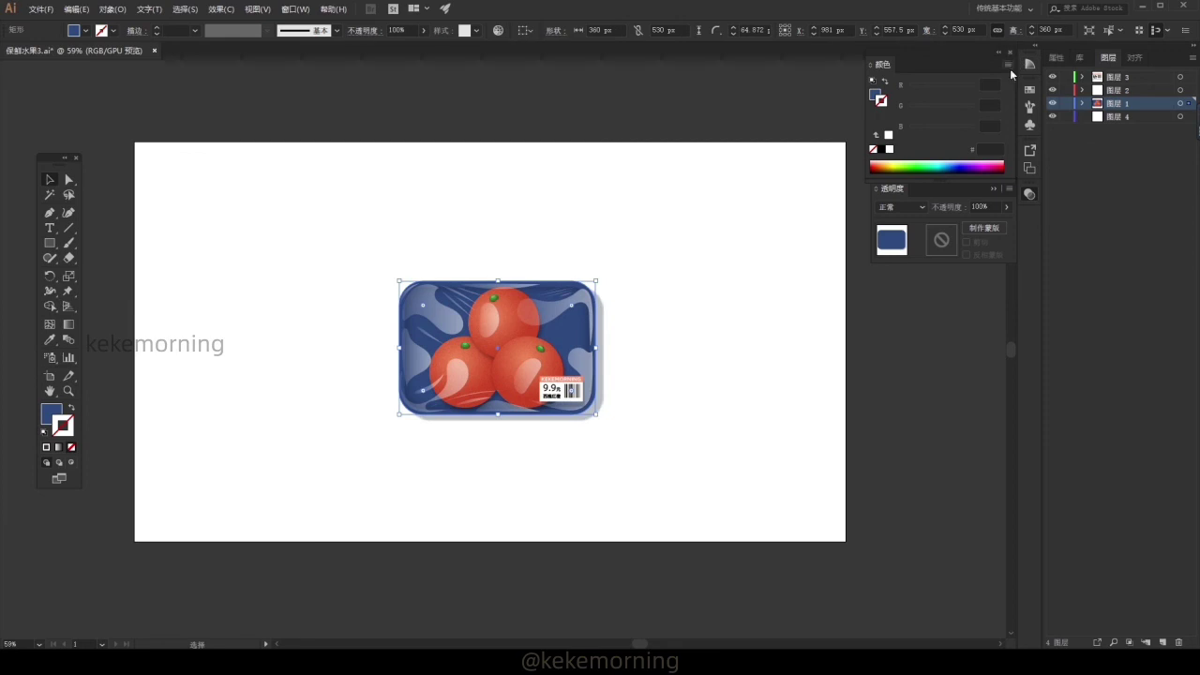
{"action": "left_click", "coordinate": [1010, 53]}
{"action": "left_click", "coordinate": [1003, 179]}
{"action": "left_click", "coordinate": [1120, 116]}
{"action": "key", "text": "m"}
{"action": "left_click_drag", "start_coordinate": [135, 143], "coordinate": [847, 542]}
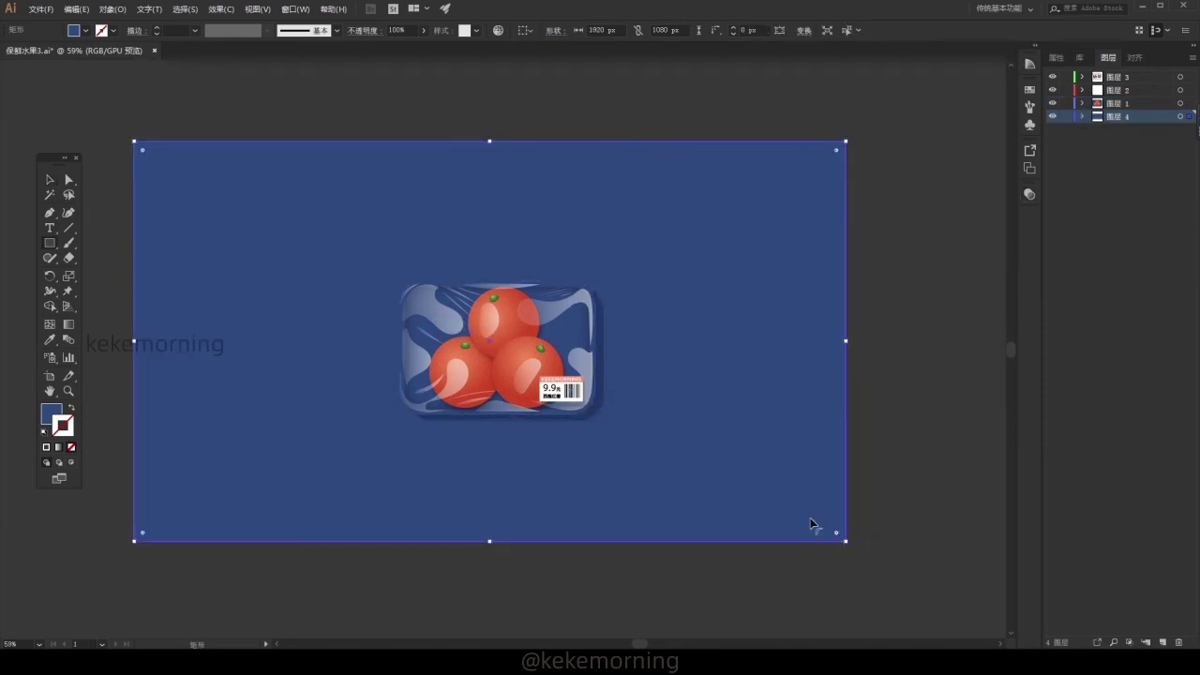
- Change the background rectangle's fill to light cyan-blue #94E3FF
{"action": "double_click", "coordinate": [50, 416]}
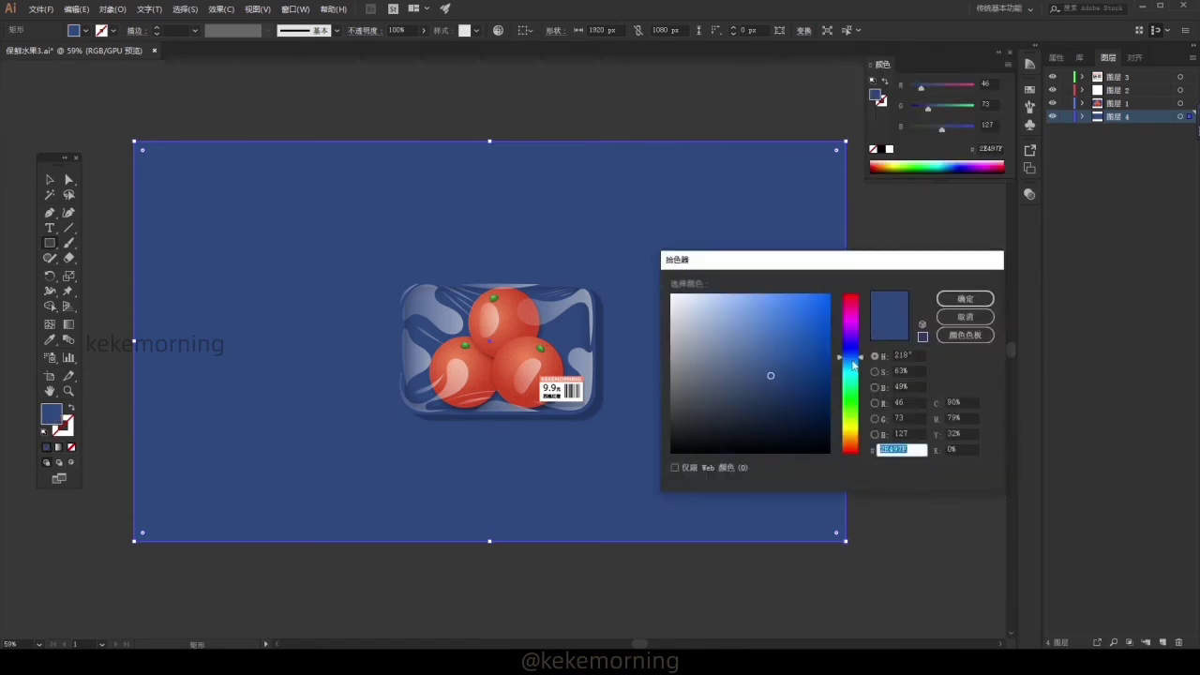
{"action": "left_click_drag", "start_coordinate": [854, 362], "coordinate": [852, 368]}
{"action": "left_click_drag", "start_coordinate": [729, 299], "coordinate": [738, 292]}
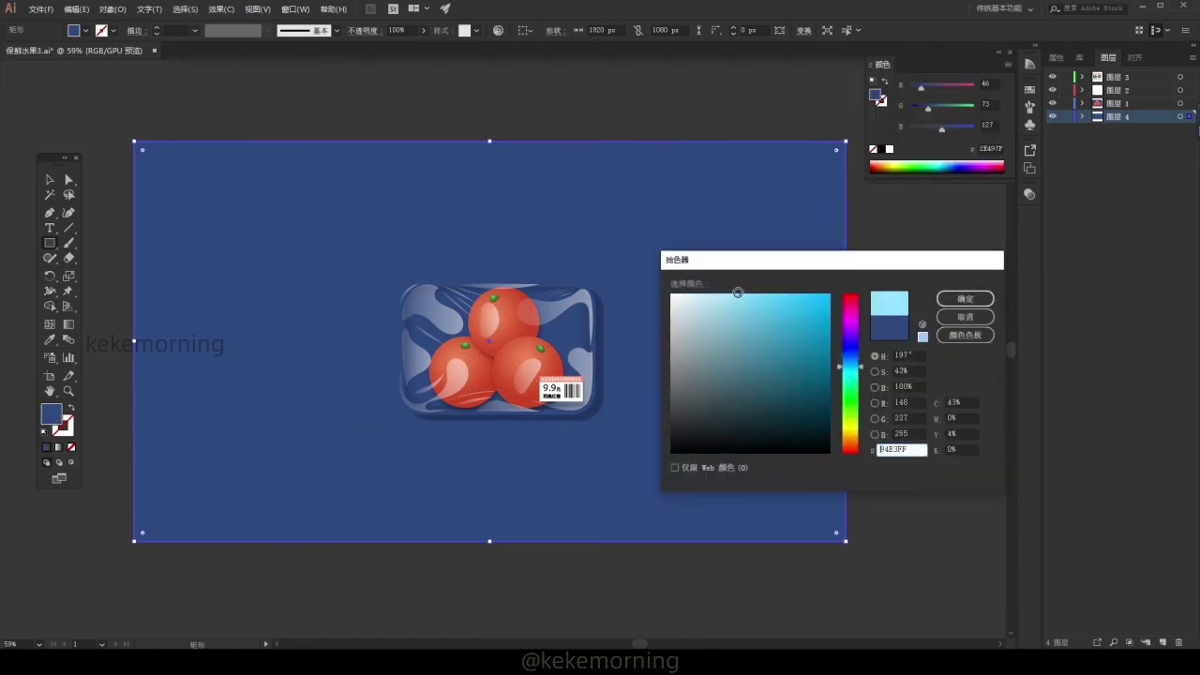
{"action": "left_click", "coordinate": [965, 298]}
{"action": "key", "text": "v"}
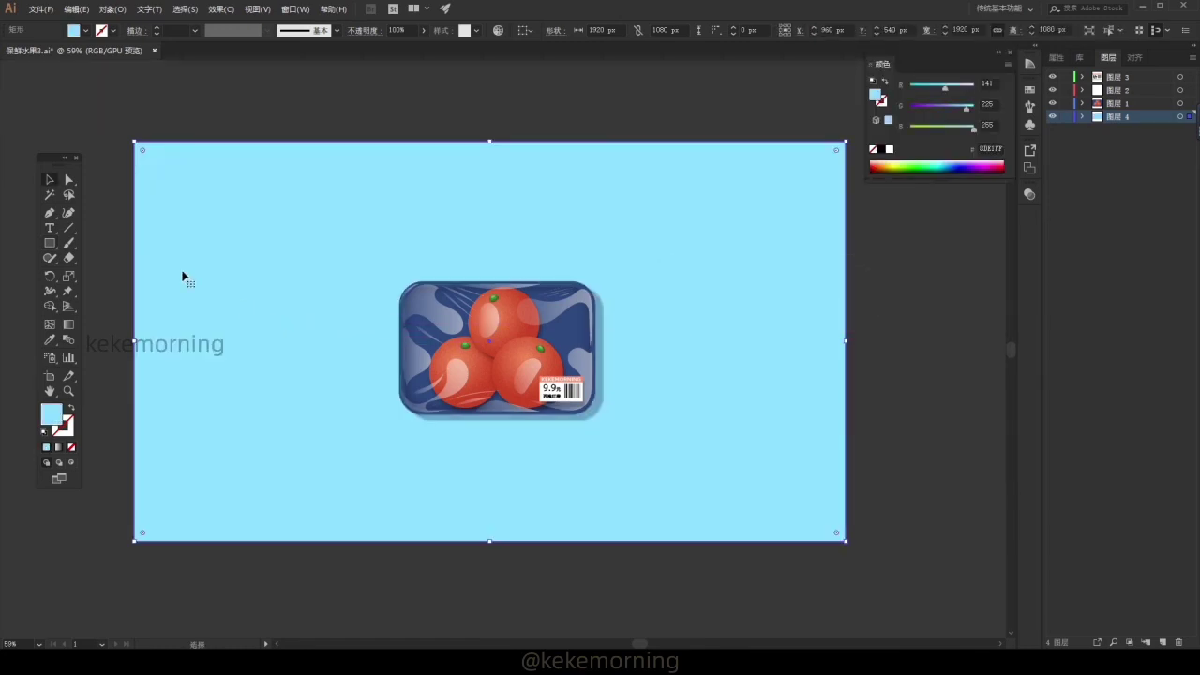